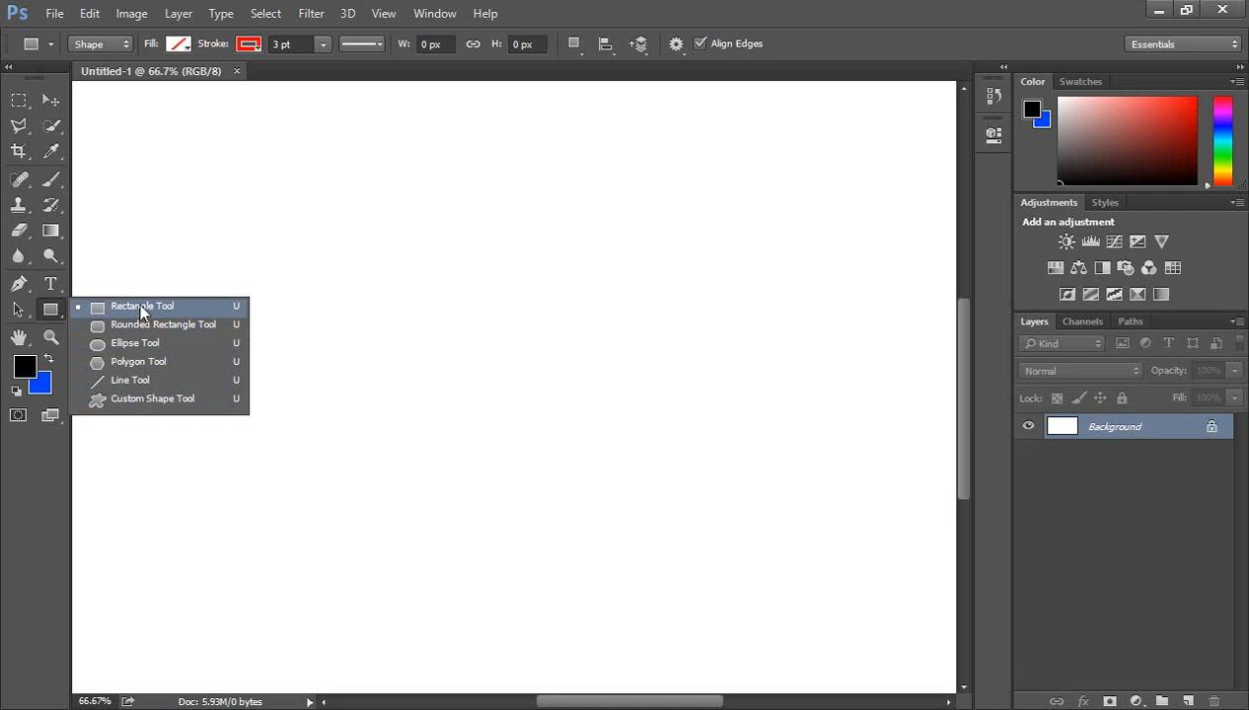
Set up the Rectangle tool with a red fill and a cyan stroke
left_click(139, 306)
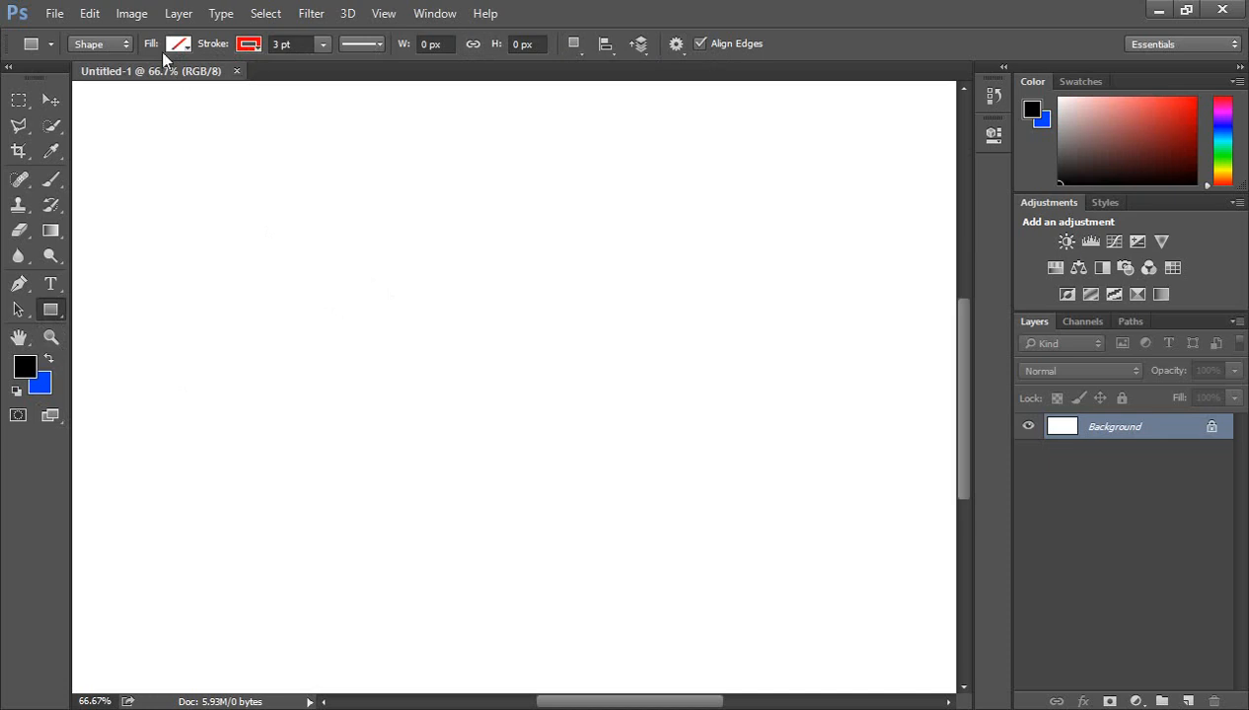
left_click(178, 45)
left_click(118, 146)
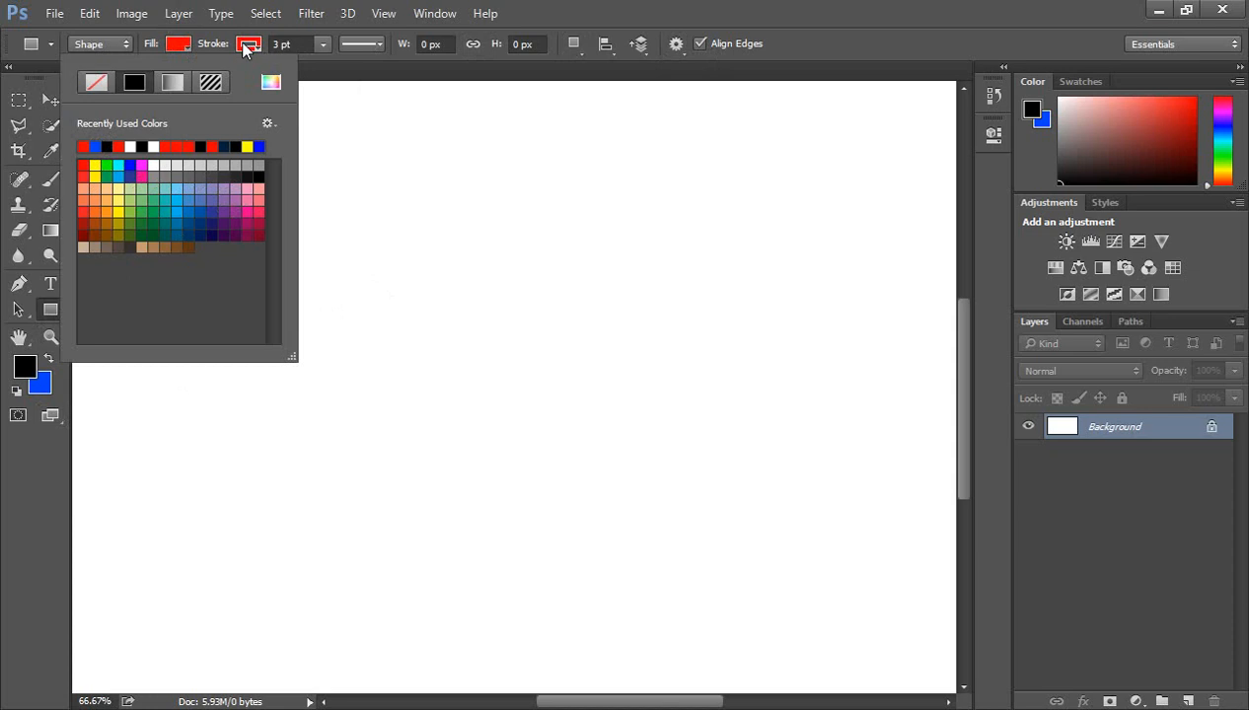
left_click(247, 44)
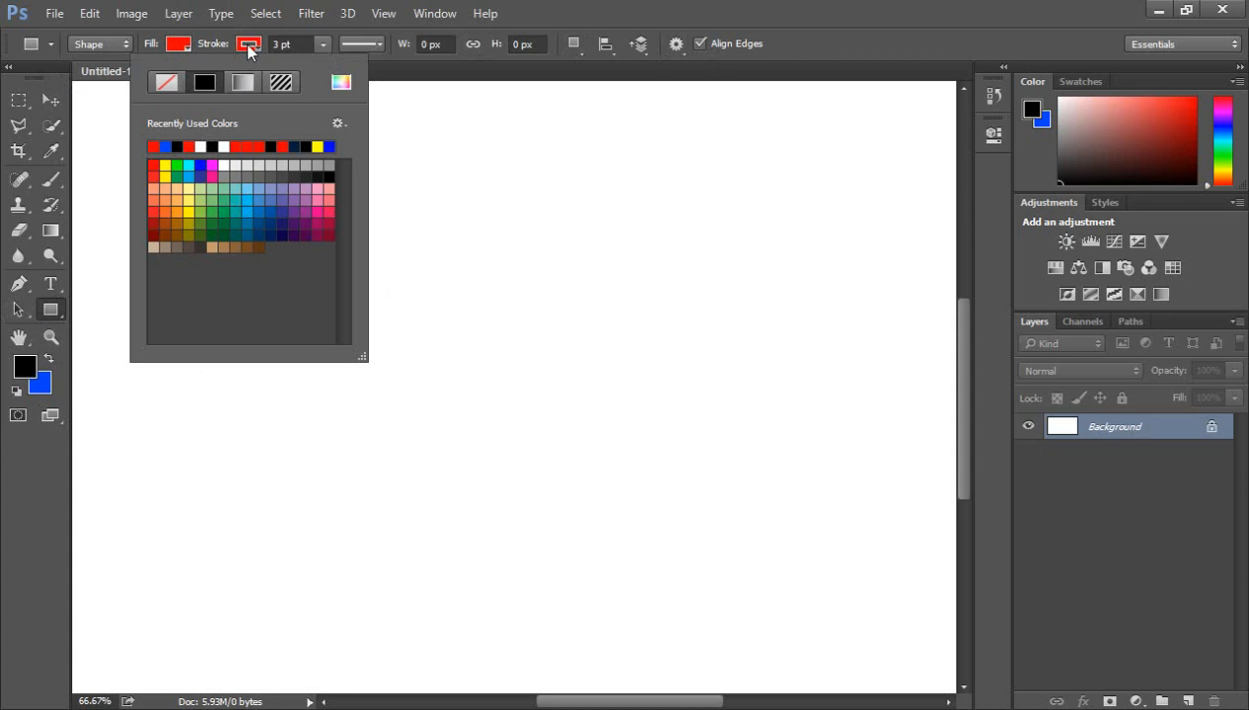
left_click(189, 165)
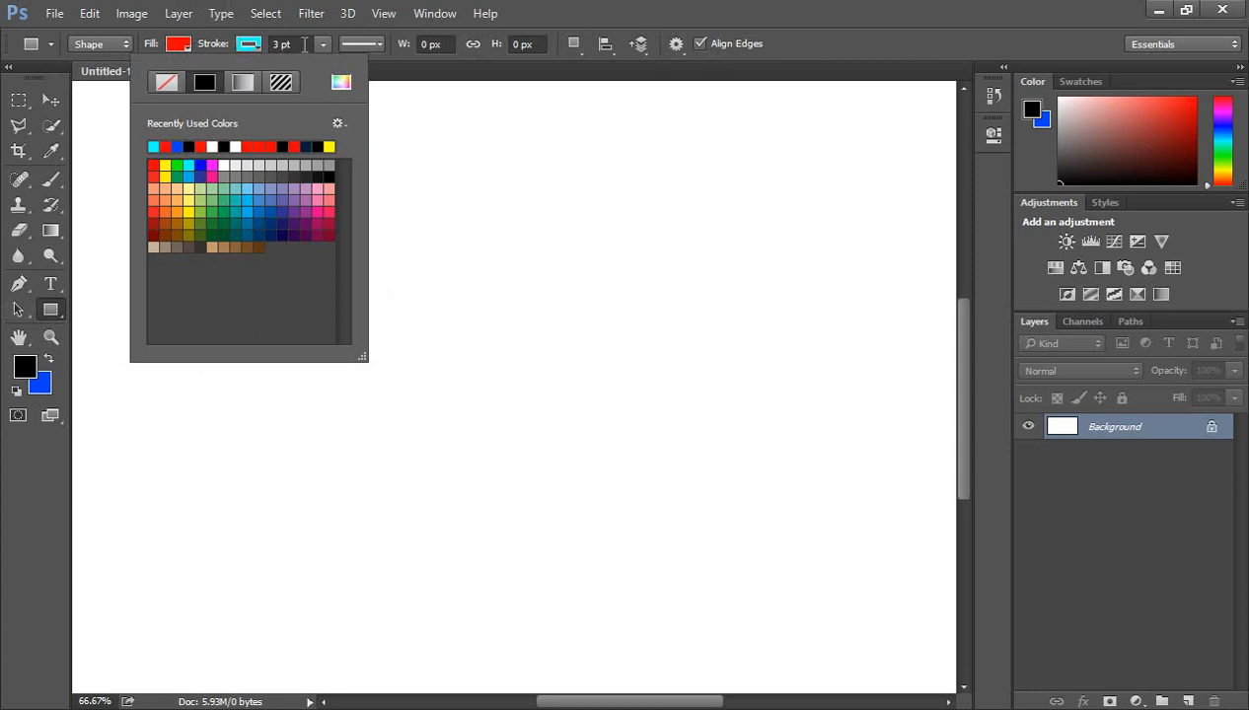
left_click(323, 45)
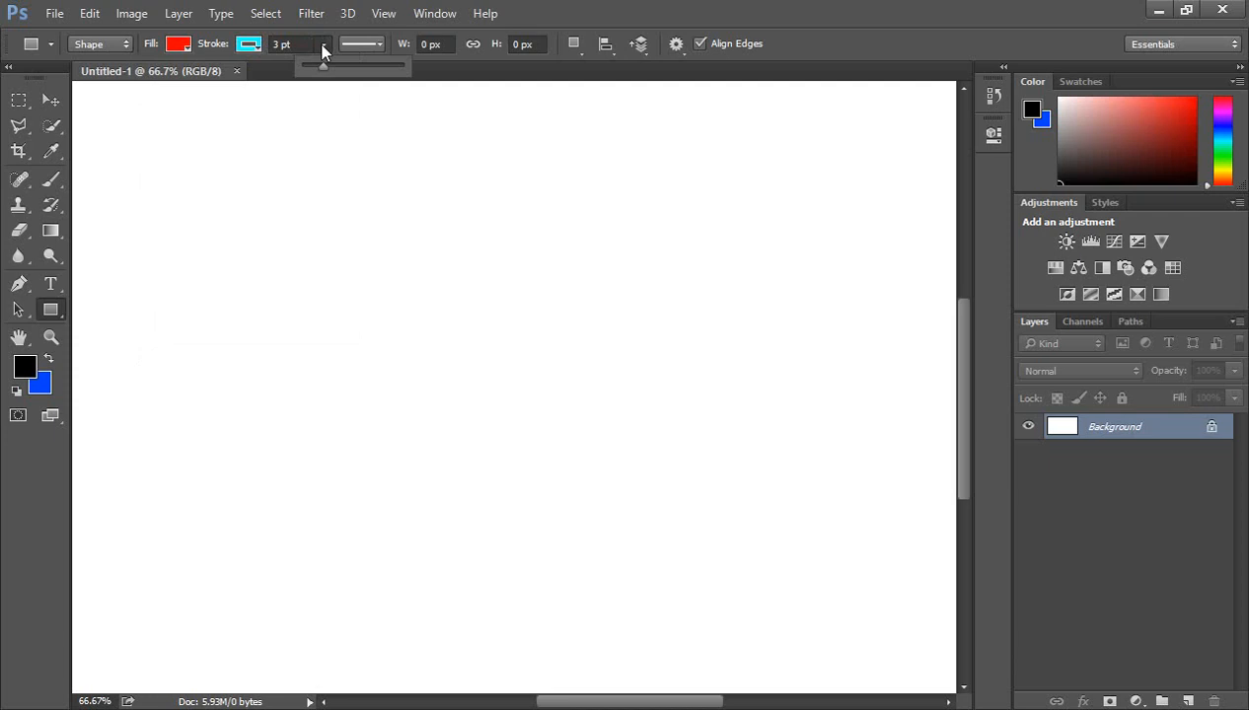
left_click(294, 47)
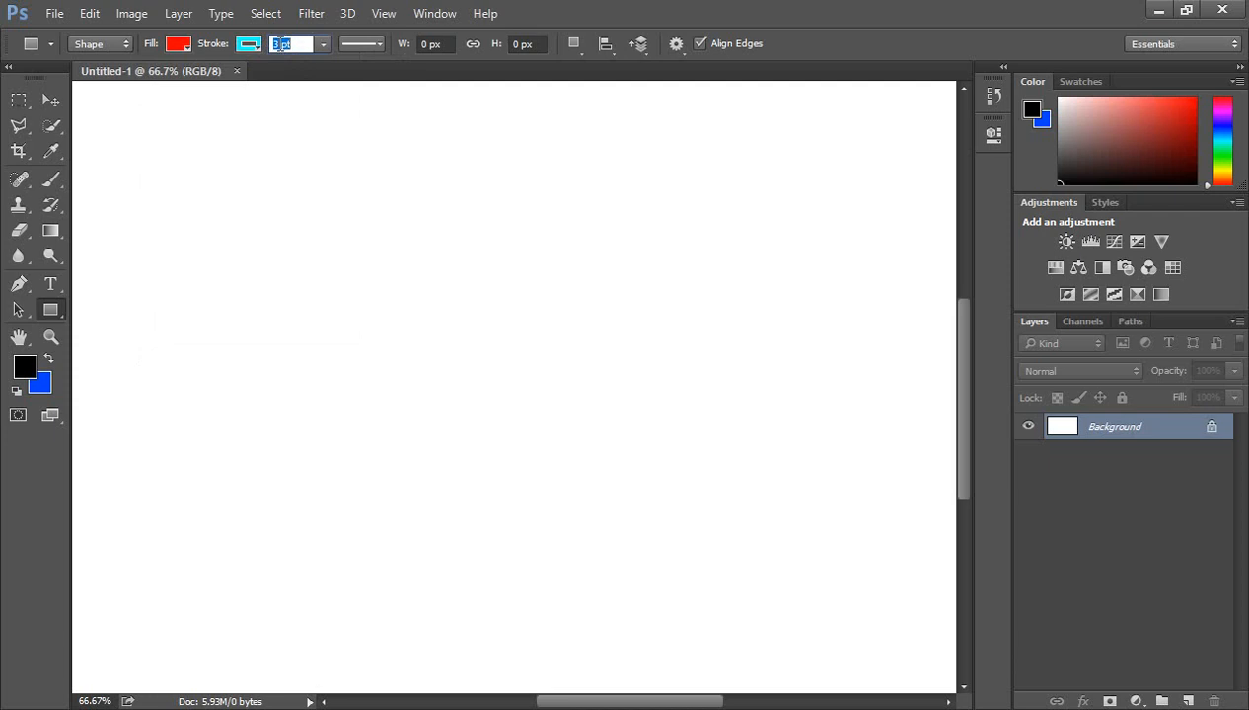
left_click_drag(280, 45, 242, 44)
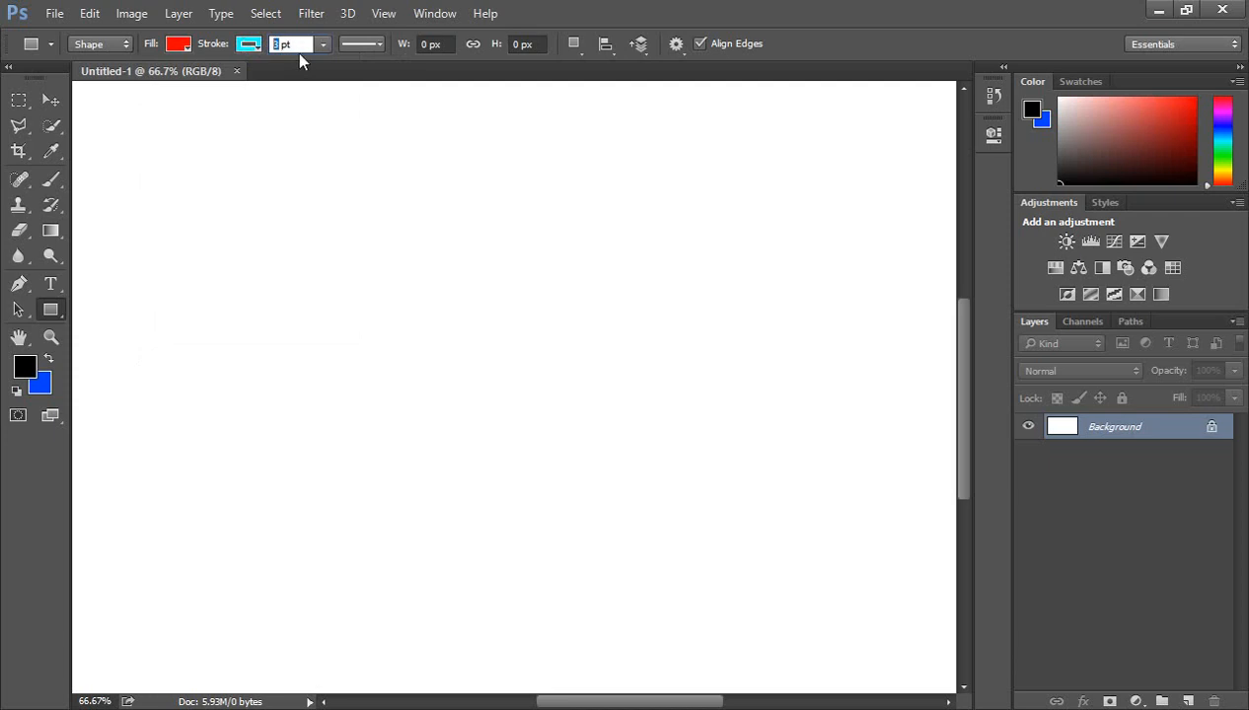
left_click(374, 47)
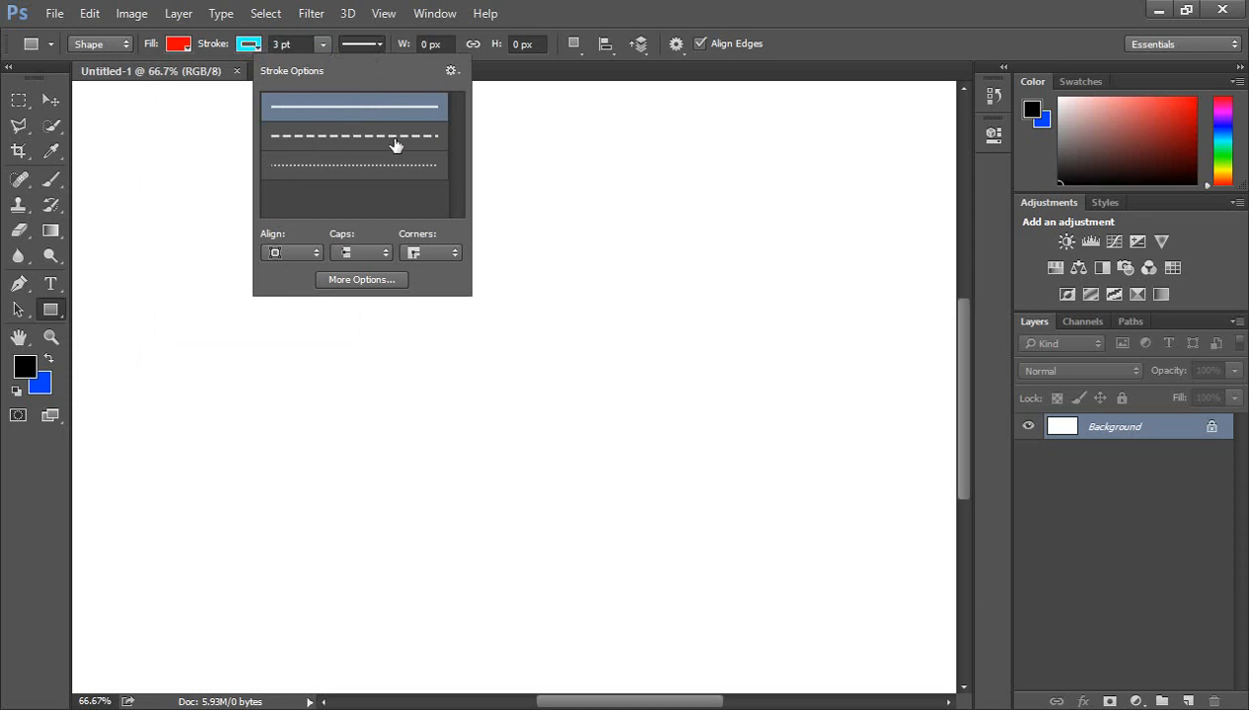
left_click(799, 49)
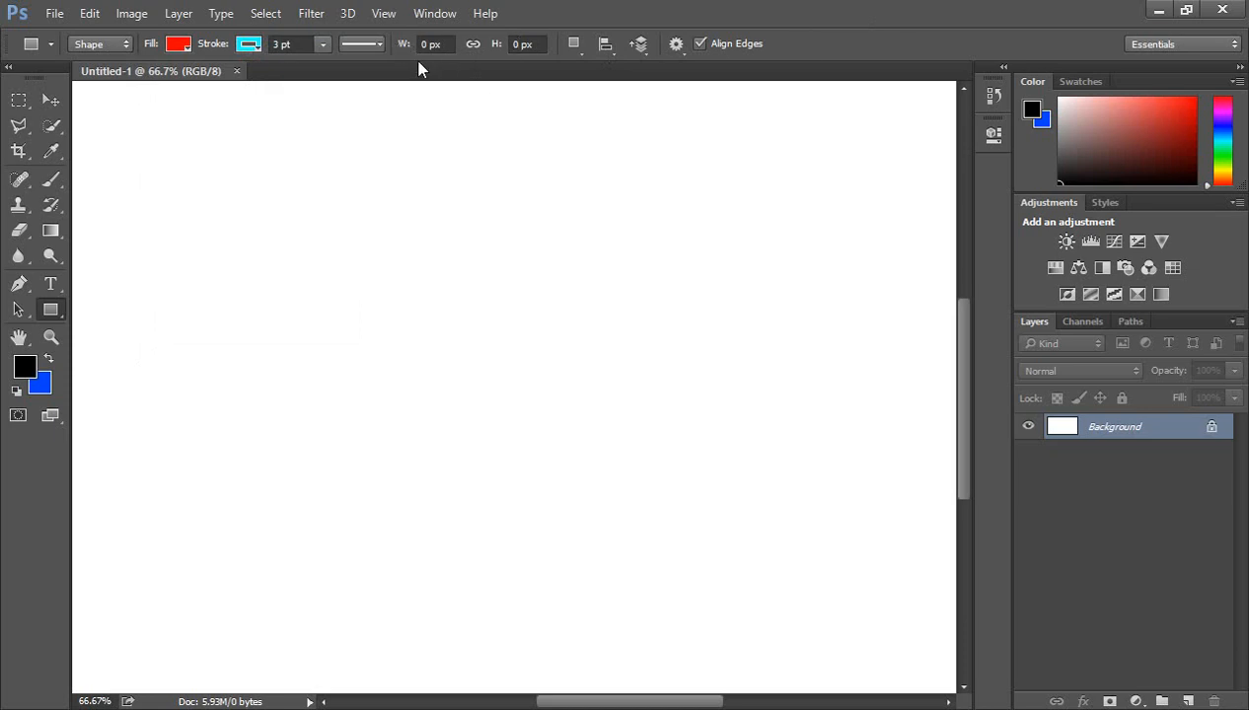
left_click(50, 310)
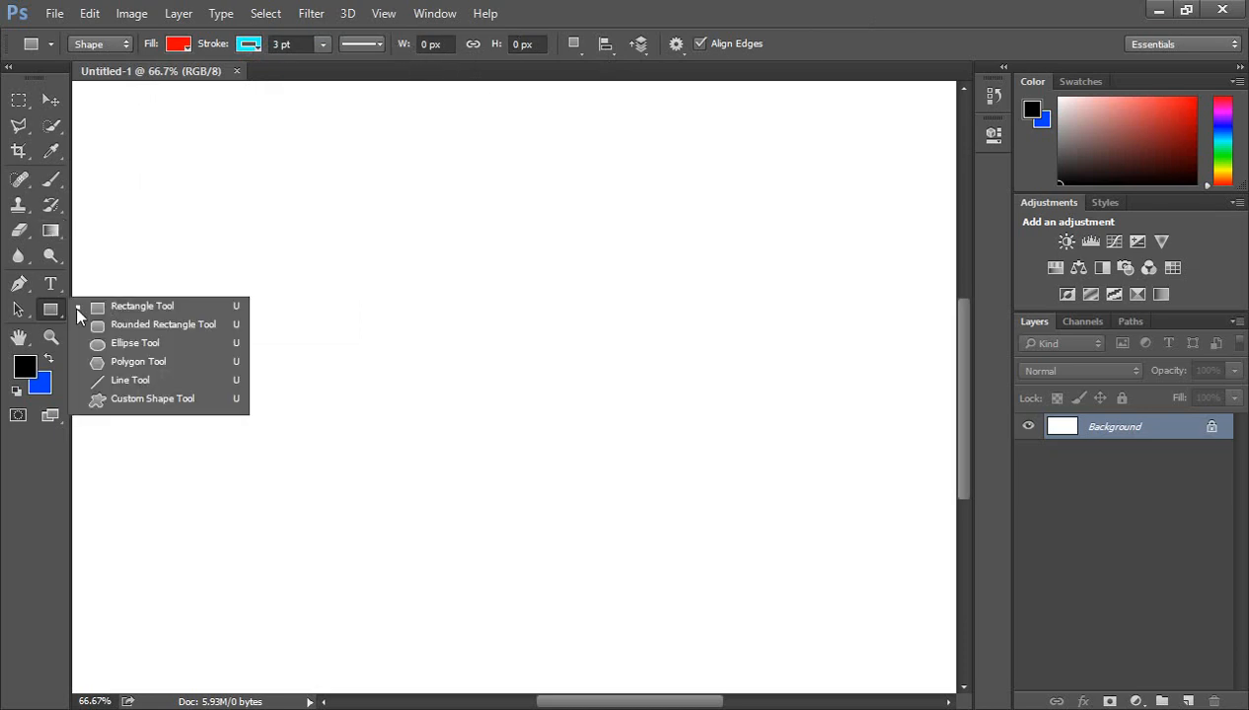
left_click(109, 309)
mouse_move(296, 234)
left_mouse_down()
mouse_move(365, 267)
mouse_move(566, 324)
left_mouse_up()
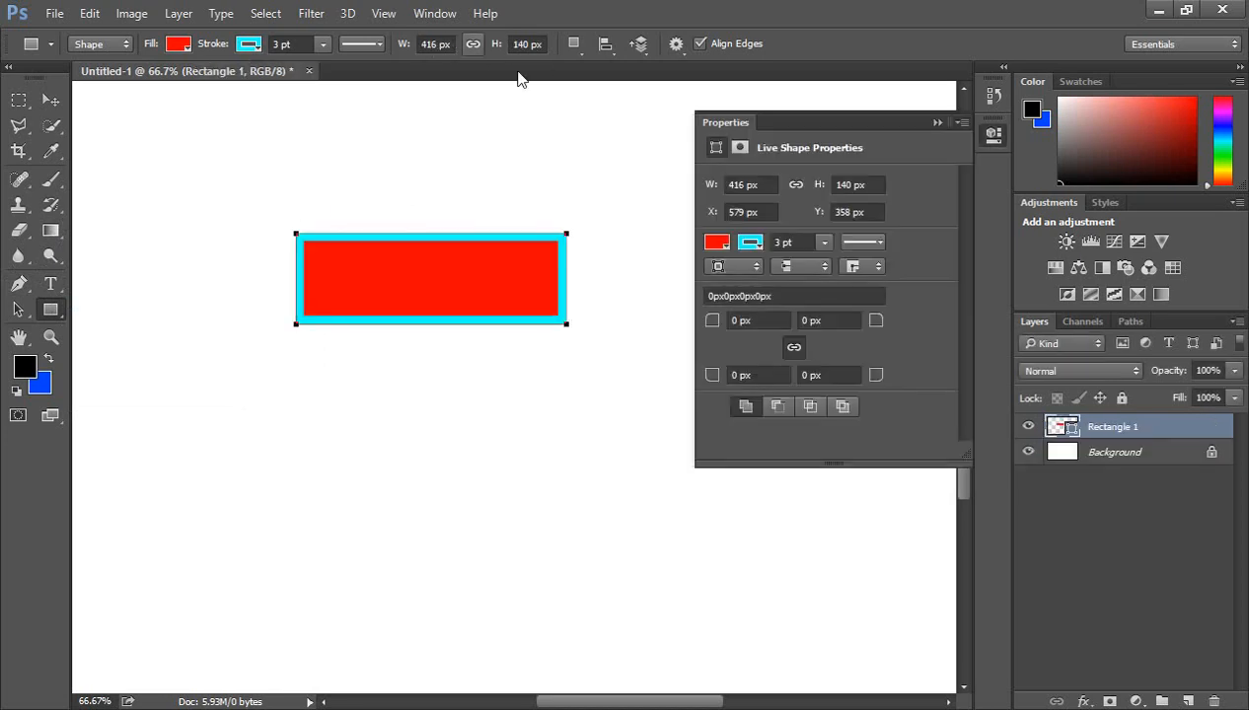
left_click(48, 99)
key("Delete")
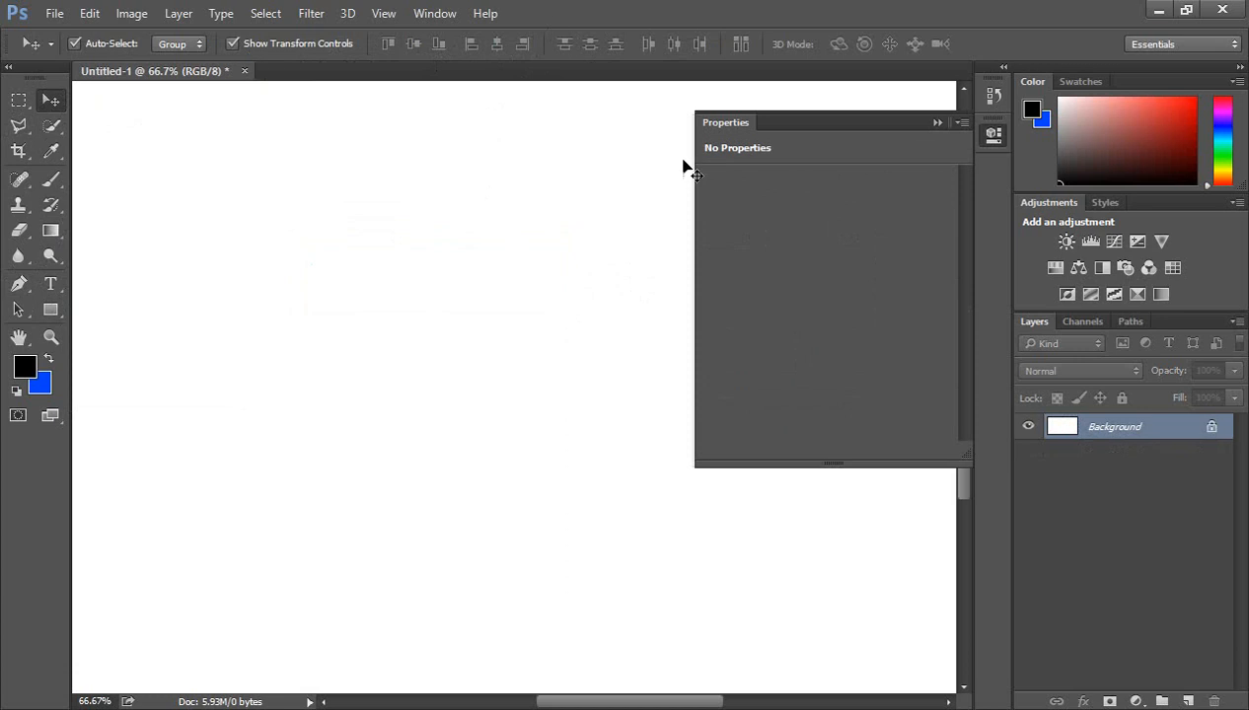
left_click(936, 122)
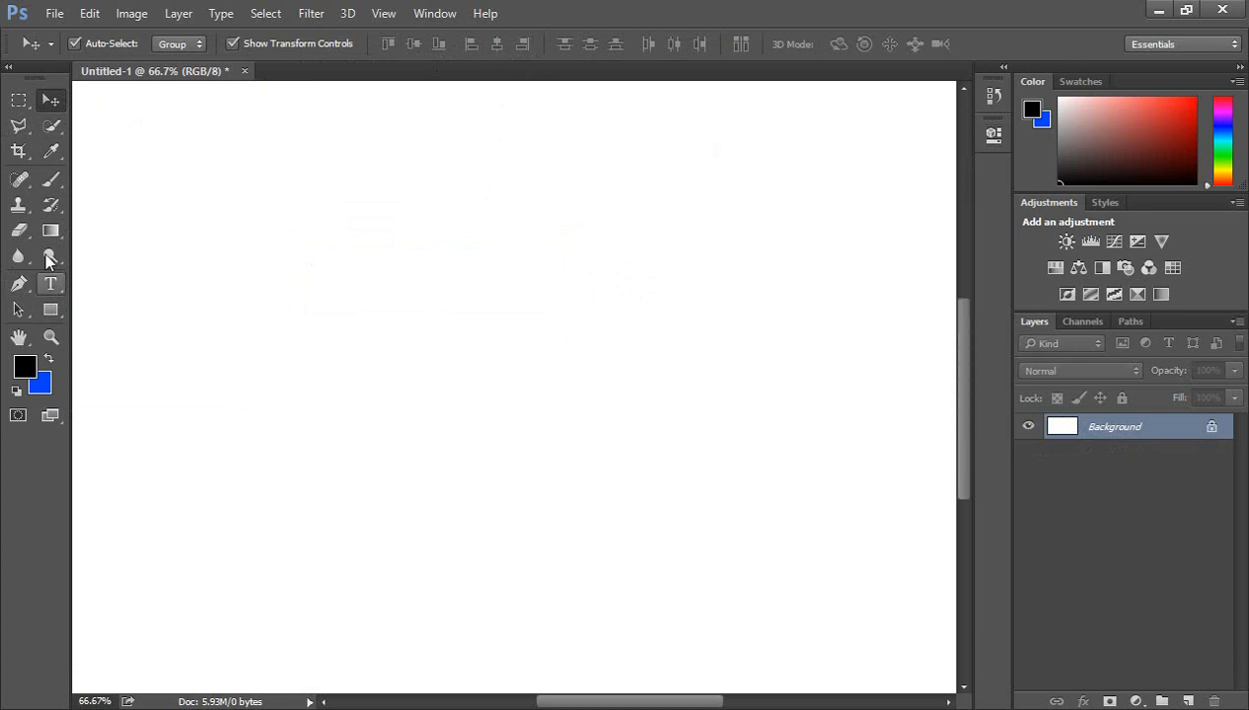
Draw a rectangle about 487 px wide and 205 px high near the middle of the canvas
left_click(49, 309)
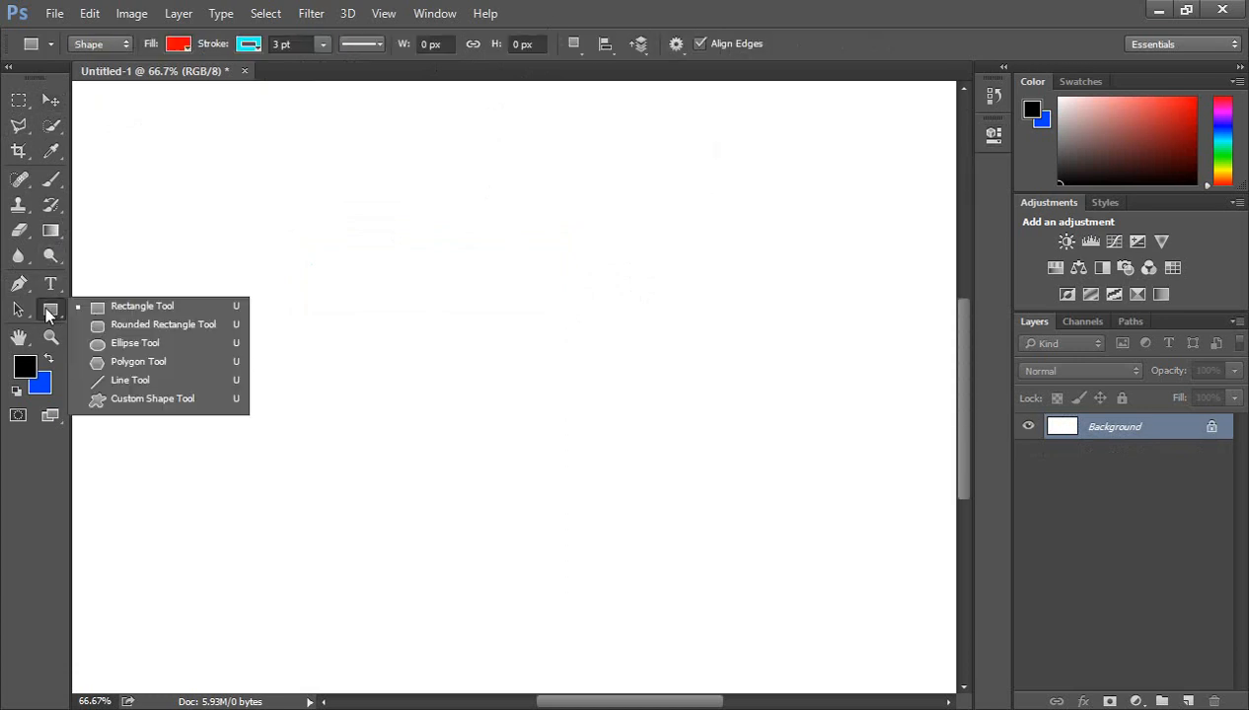
left_click(124, 308)
mouse_move(337, 342)
left_mouse_down()
mouse_move(415, 399)
mouse_move(653, 476)
left_mouse_up()
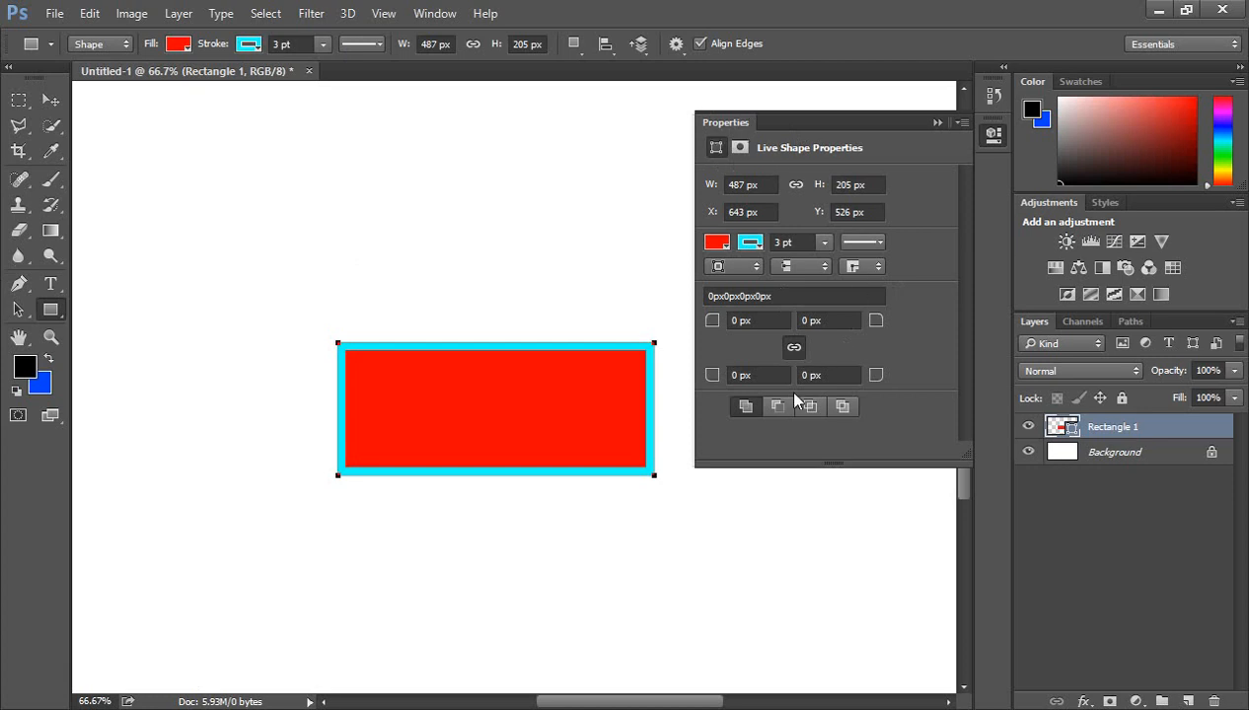
Try stroke widths of 0.24 pt and 9 pt on the rectangle and settle on 0 pt
left_click(825, 242)
left_click_drag(821, 265, 813, 264)
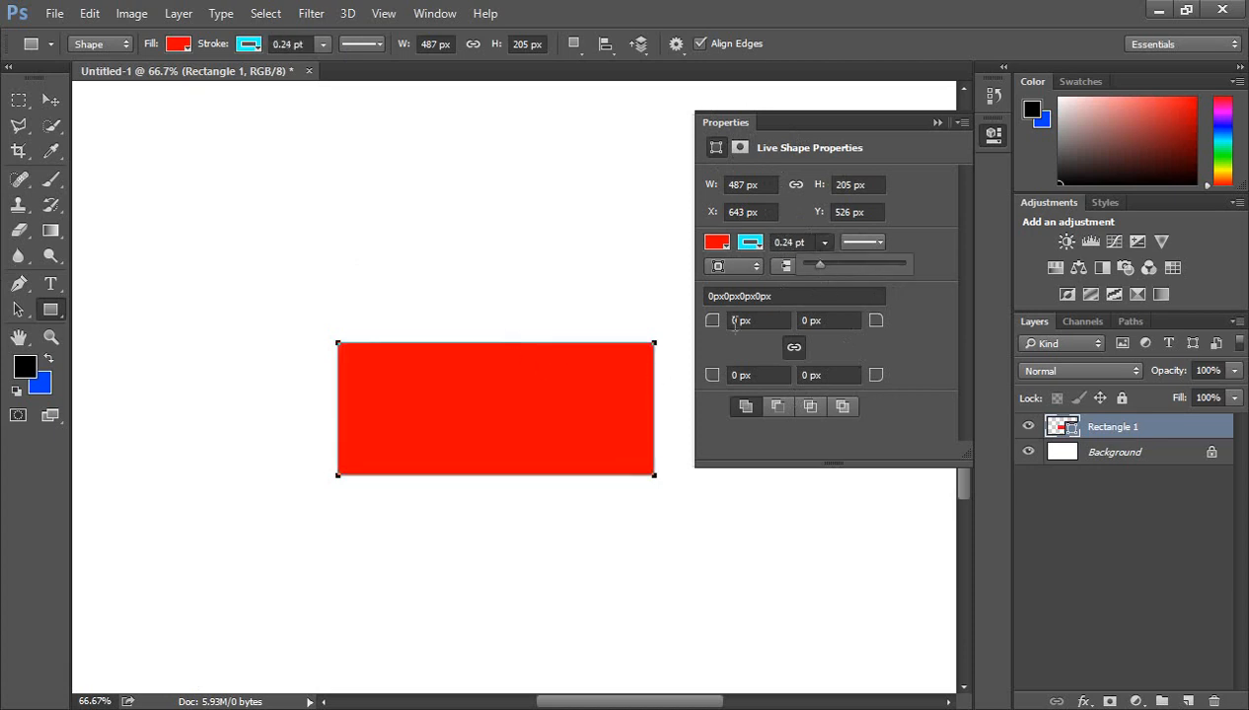
left_click_drag(819, 264, 834, 266)
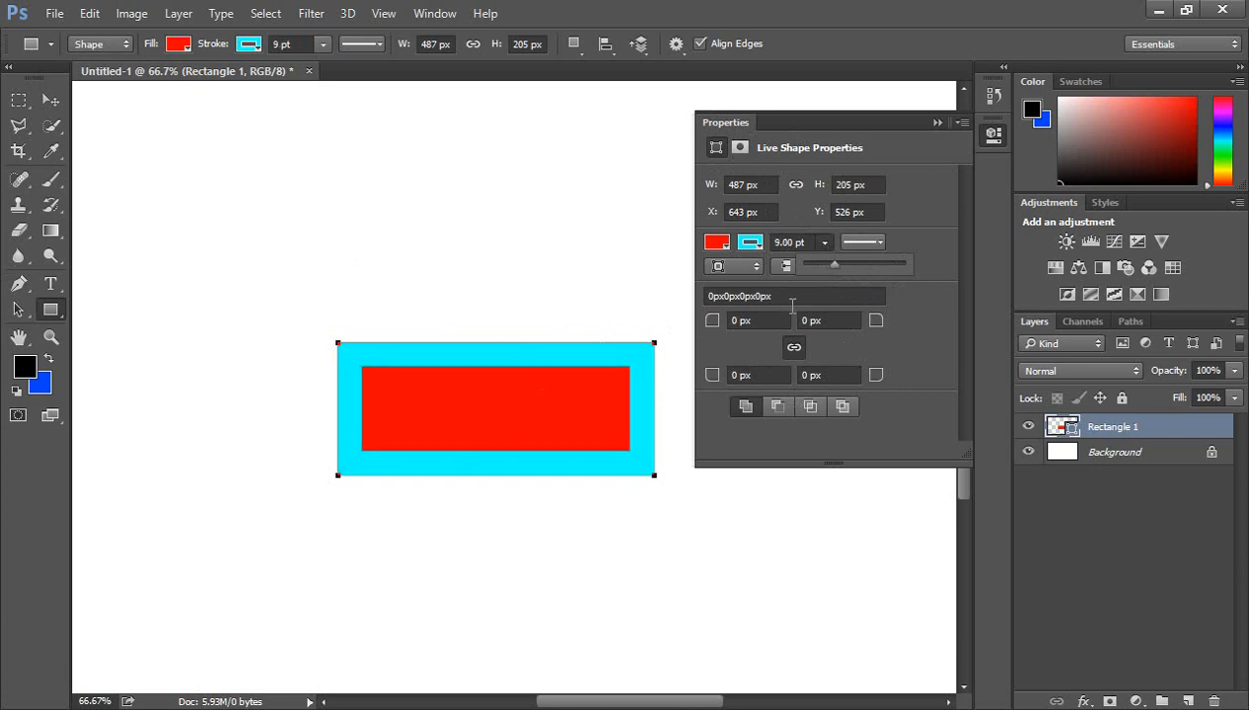
left_click_drag(809, 268, 803, 268)
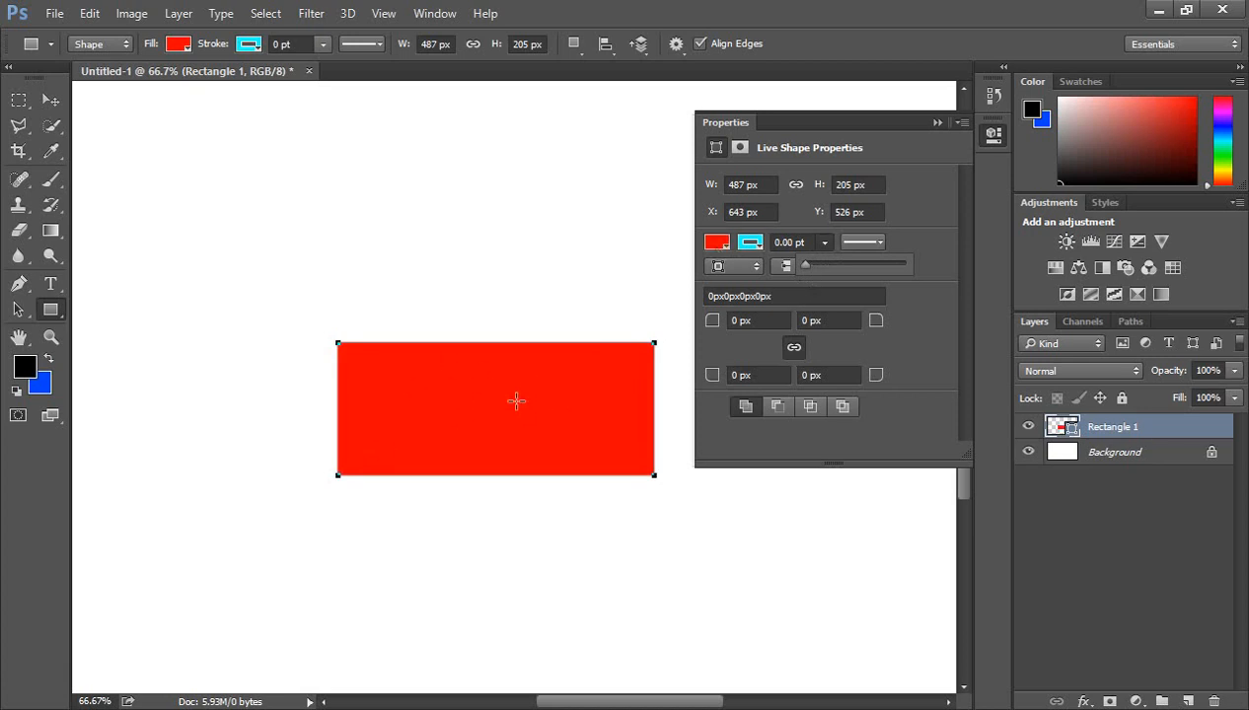
Try several fill swatches on the rectangle, including green, dark blue and purple, and settle on light blue
left_click(717, 248)
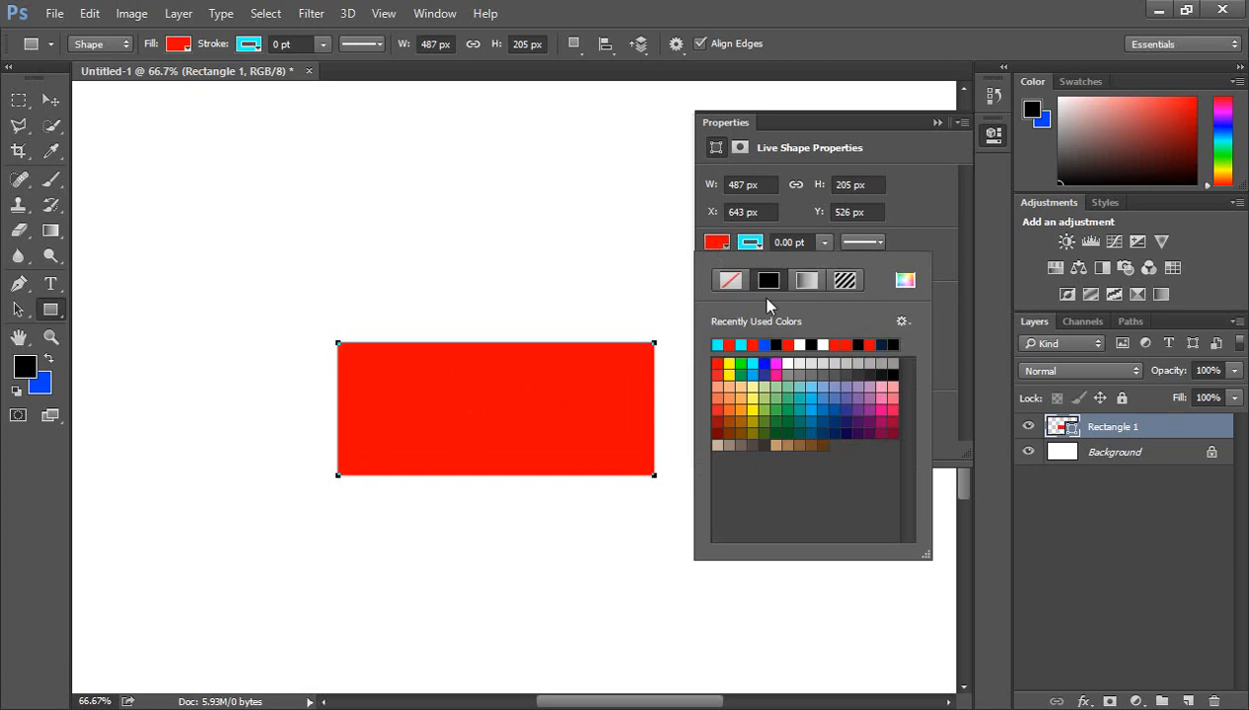
left_click(739, 344)
left_click(767, 386)
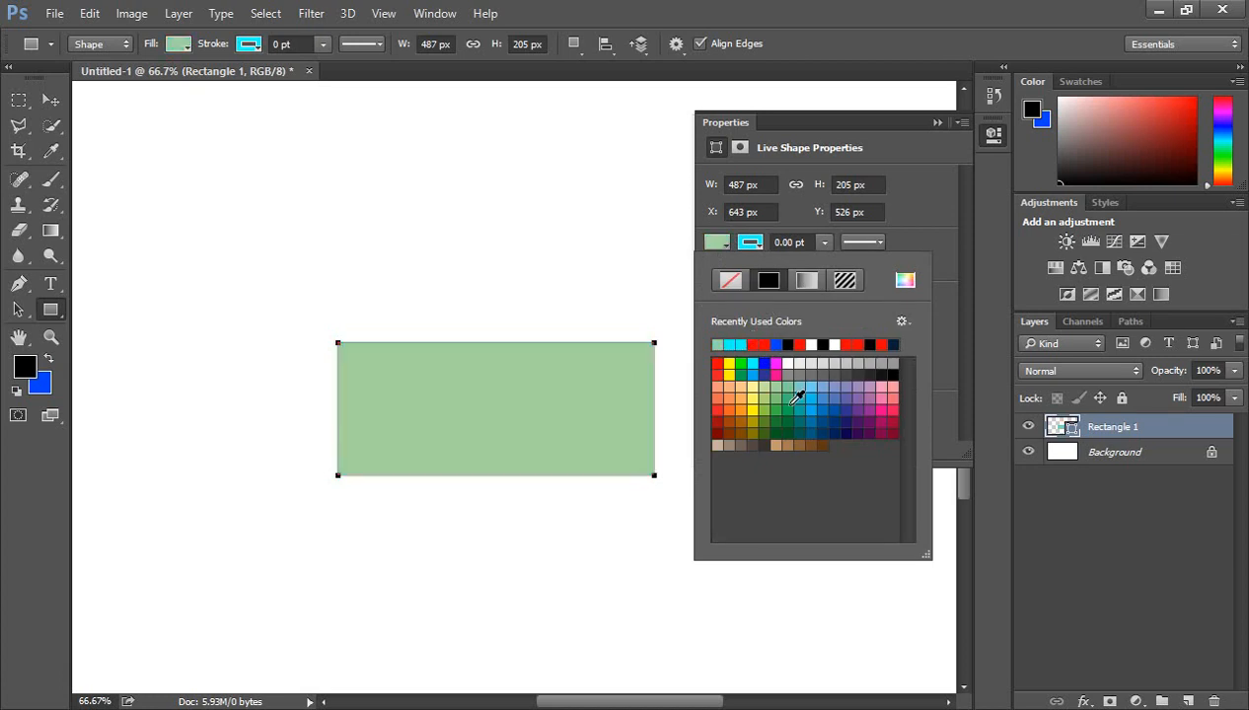
left_click(800, 404)
left_click(812, 409)
left_click(836, 412)
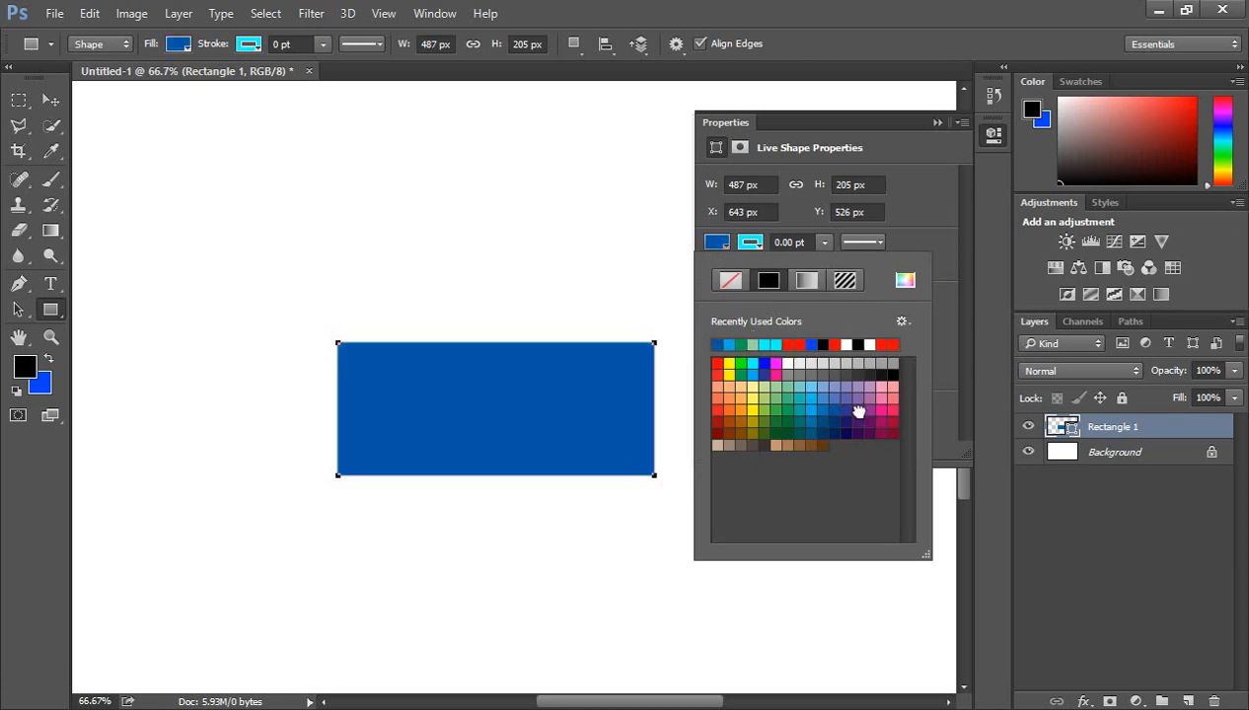
left_click(859, 411)
left_click(823, 392)
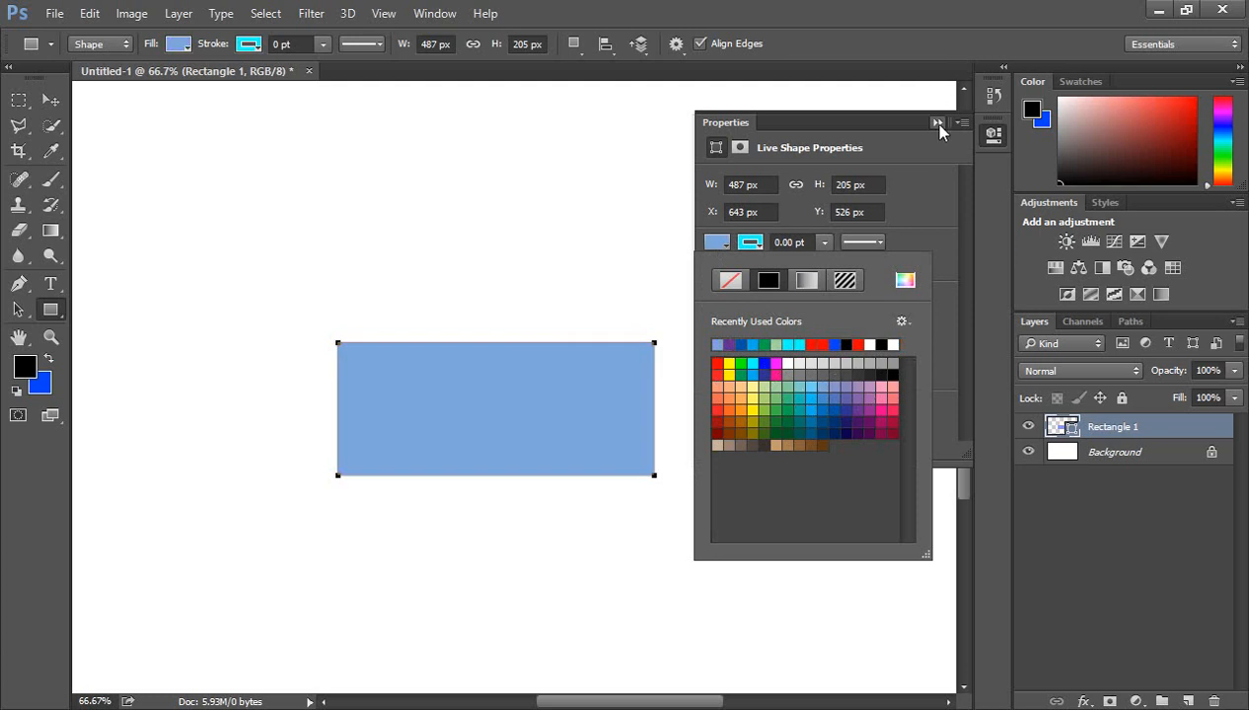
left_click(937, 122)
left_click(937, 122)
Draw a rounded rectangle with a 10 px corner radius, about 365 by 143 px, above the light blue rectangle
right_click(55, 309)
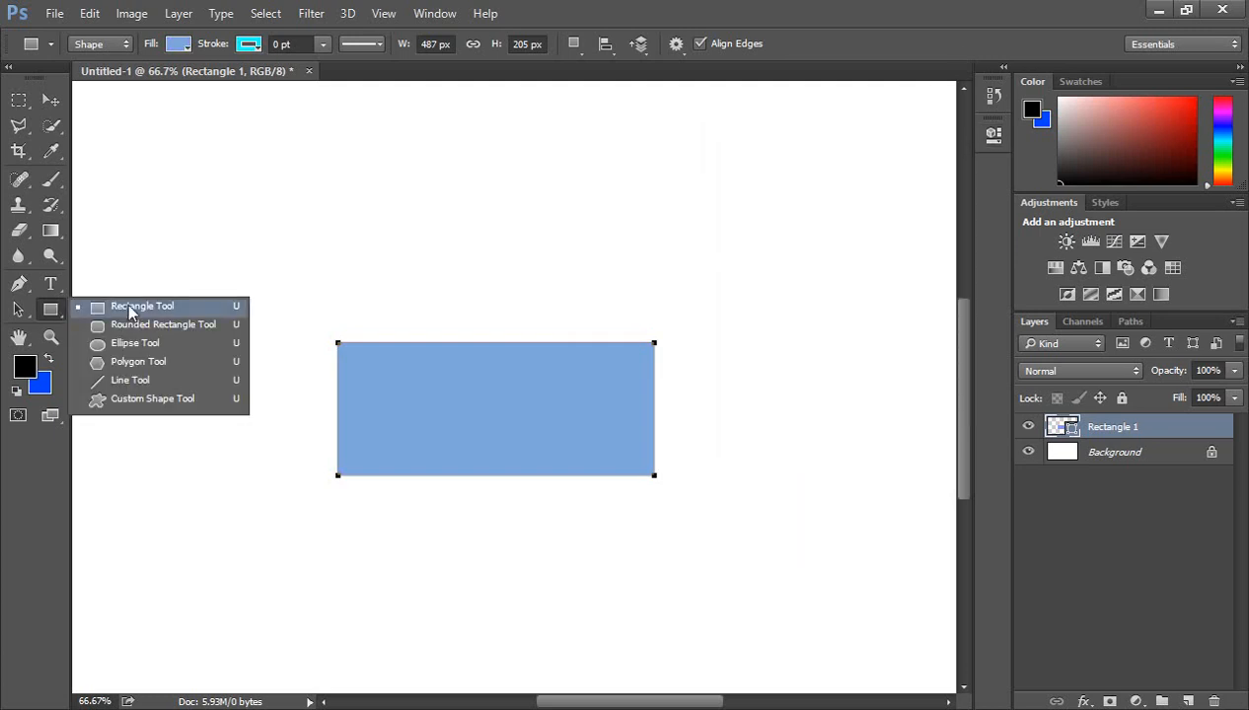
left_click(135, 313)
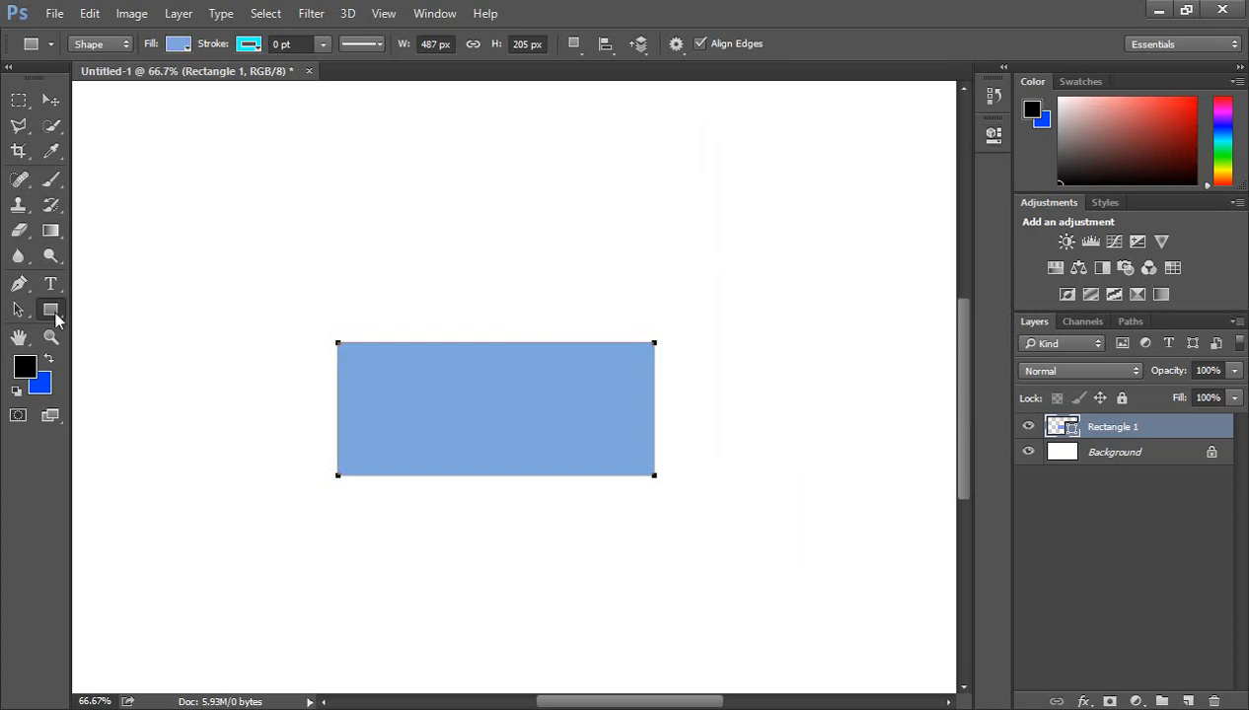
right_click(54, 309)
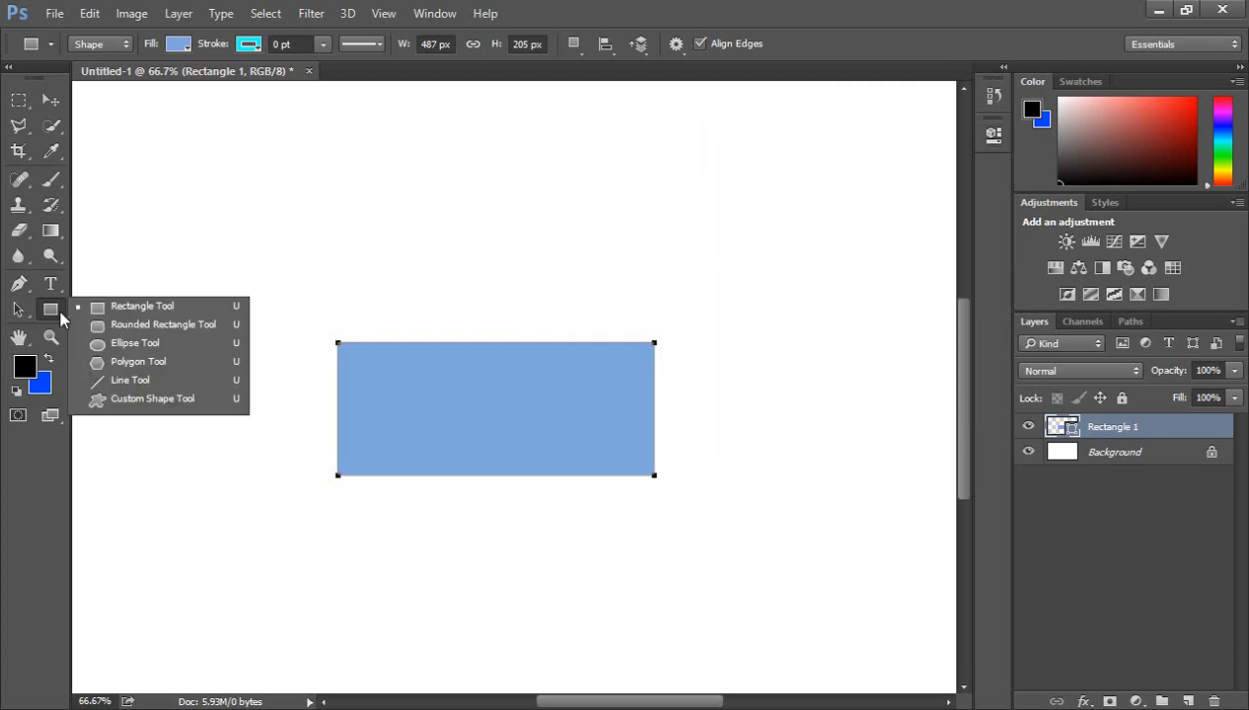
left_click(176, 330)
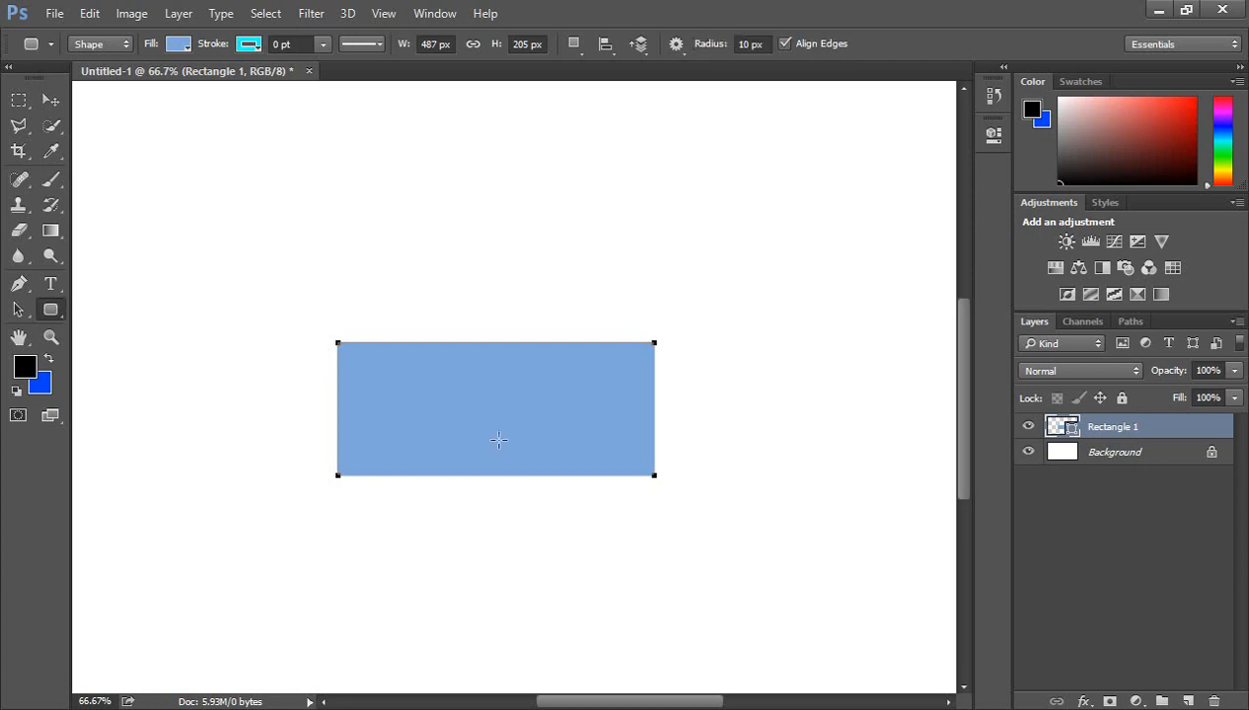
scroll(478, 363, "up", 1)
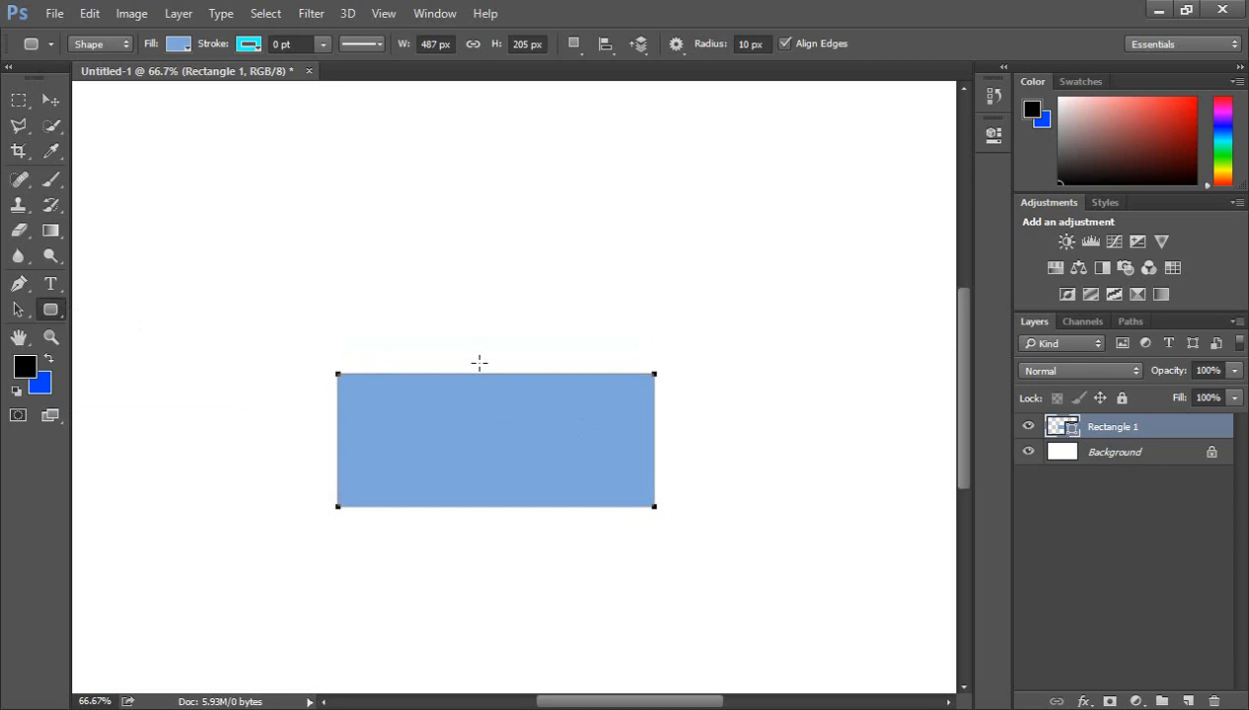
left_click_drag(325, 252, 565, 344)
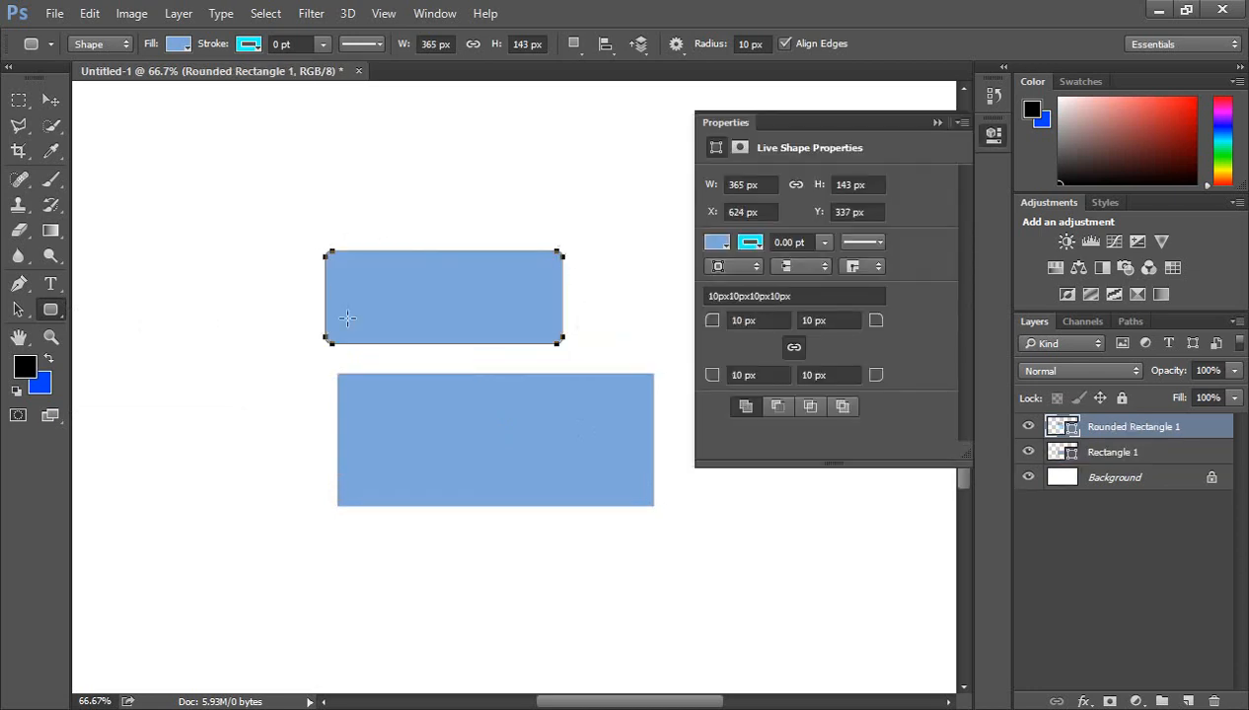
Move the rounded rectangle slightly up and to the right, and deselect the shapes to compare their corners
left_click(50, 100)
left_click_drag(394, 314, 413, 293)
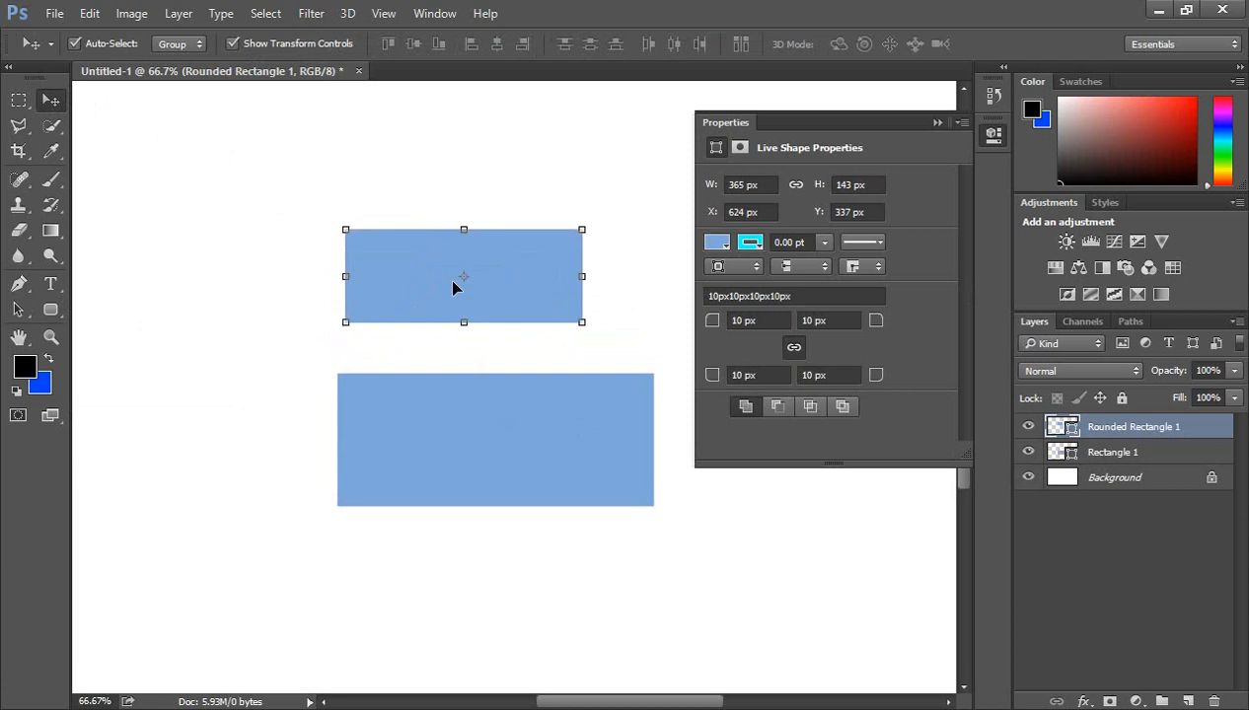
left_click(617, 227)
left_click(651, 387)
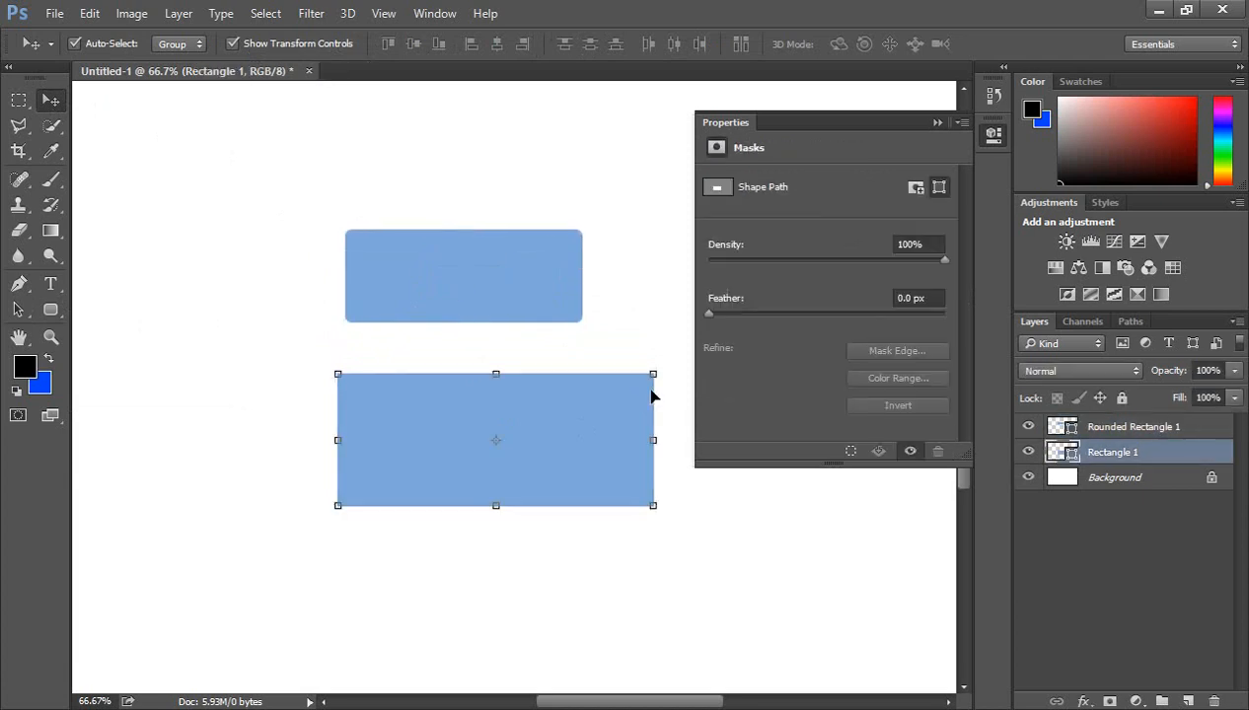
left_click(588, 329)
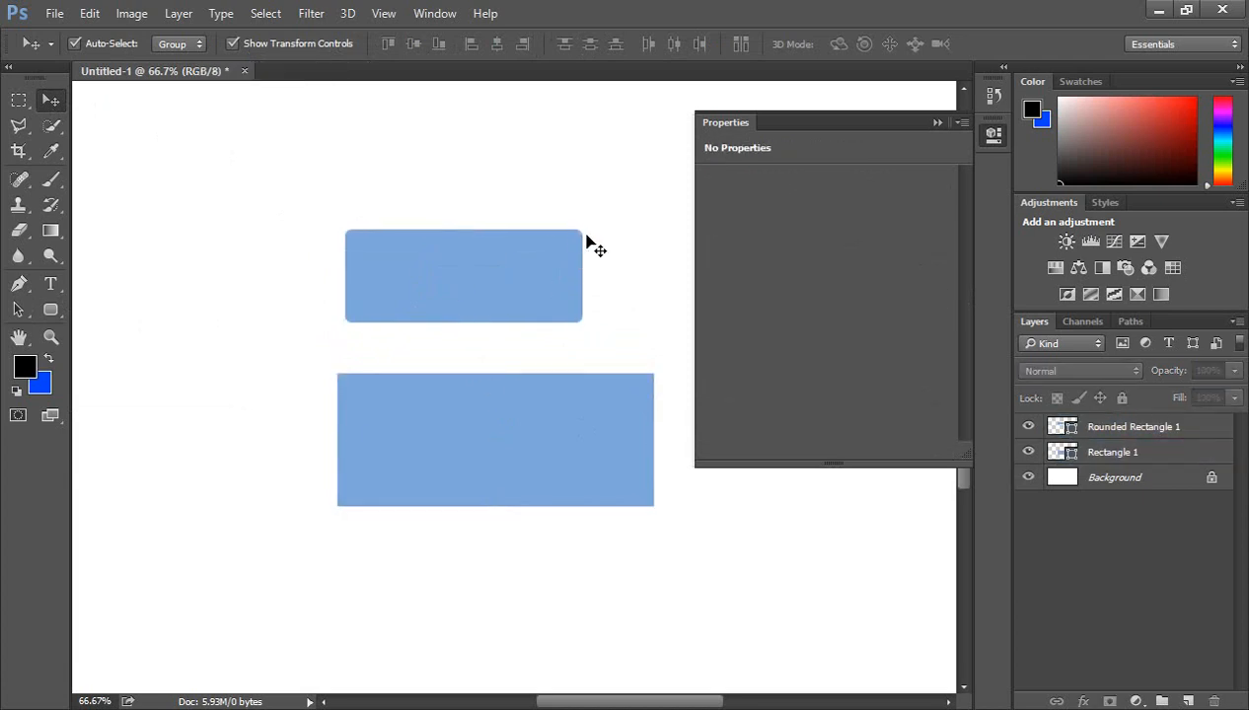
Move the rounded rectangle slightly down and to the right and enlarge it to about 413 by 173 px
left_click(454, 281)
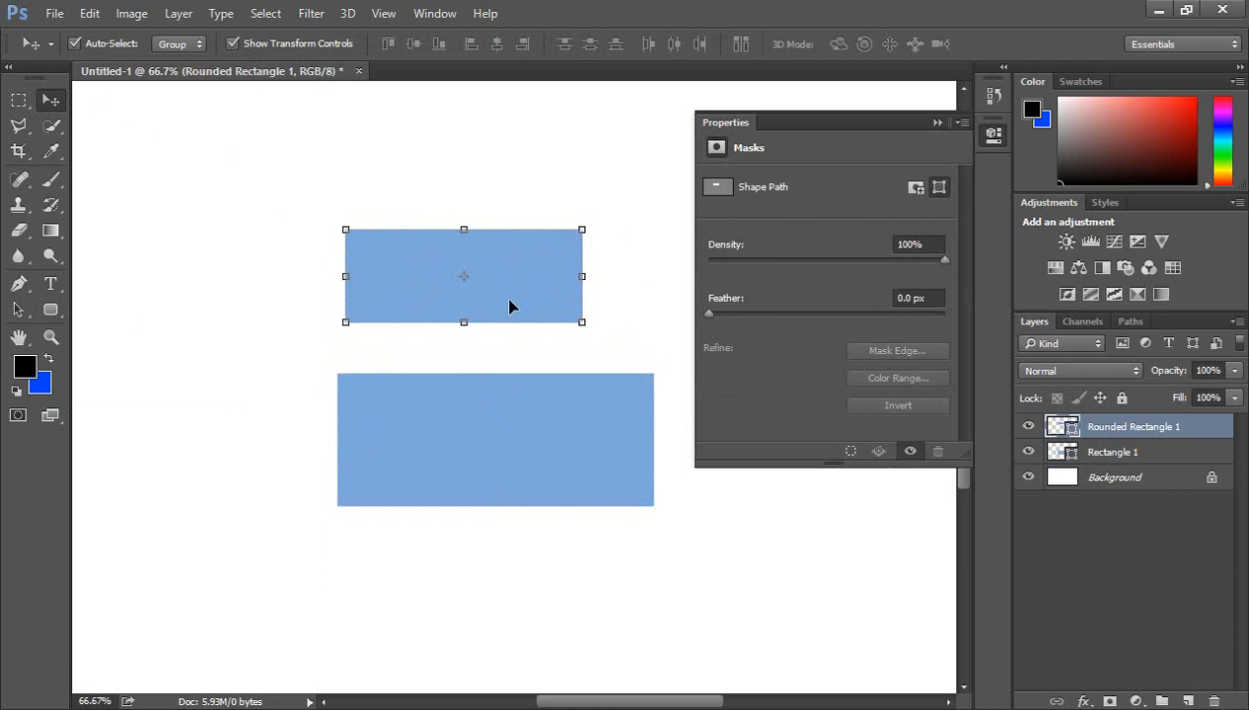
left_click_drag(509, 307, 522, 319)
left_click_drag(593, 333, 622, 353)
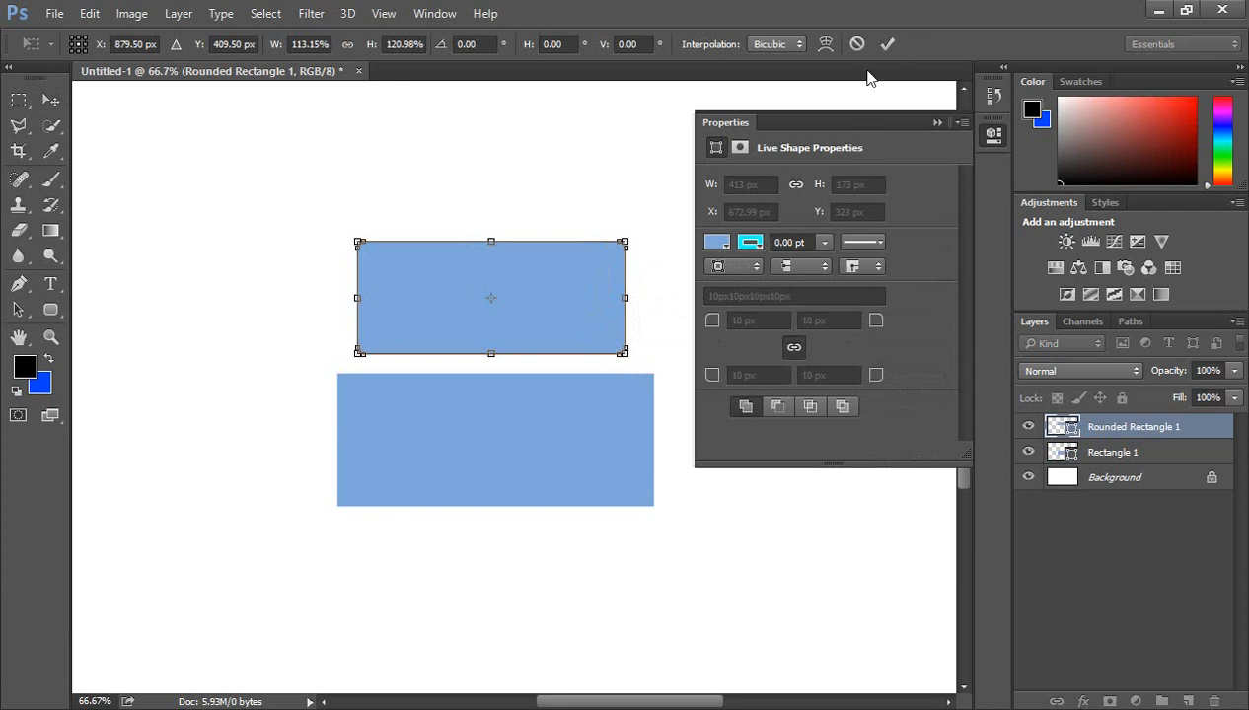
left_click(889, 45)
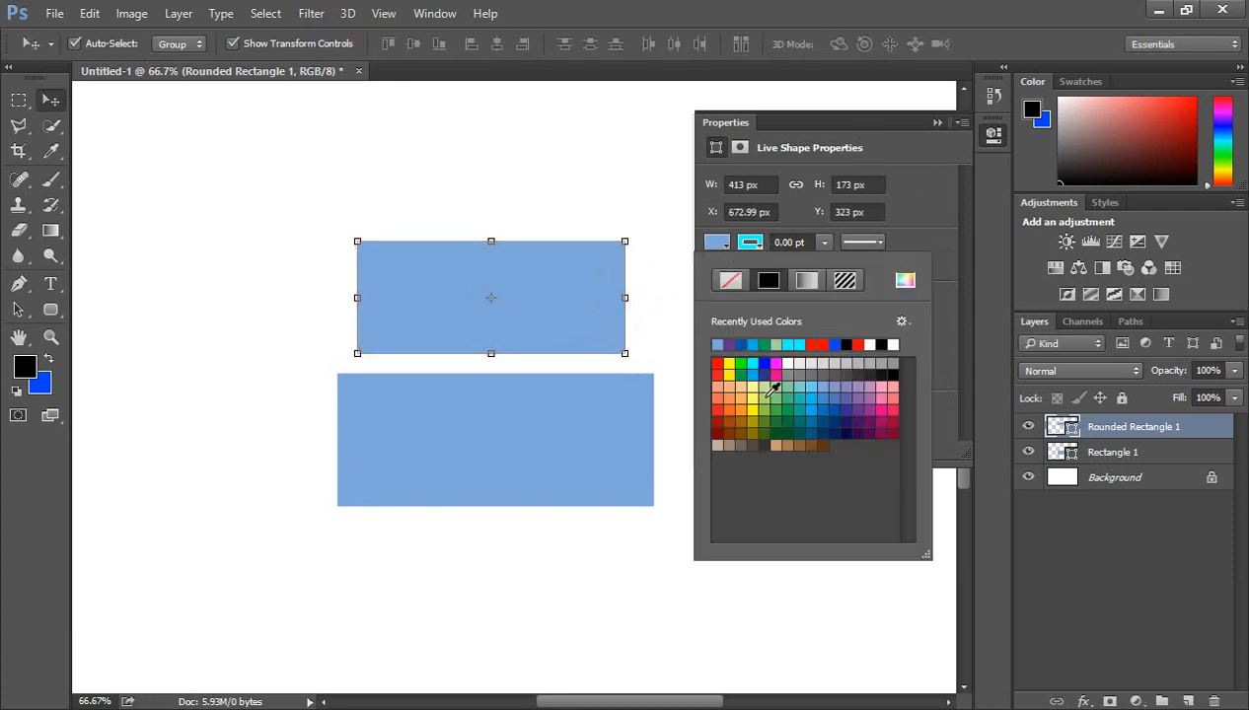
Change the fill of the upper rounded rectangle to the pure red swatch
left_click(717, 242)
left_click(717, 364)
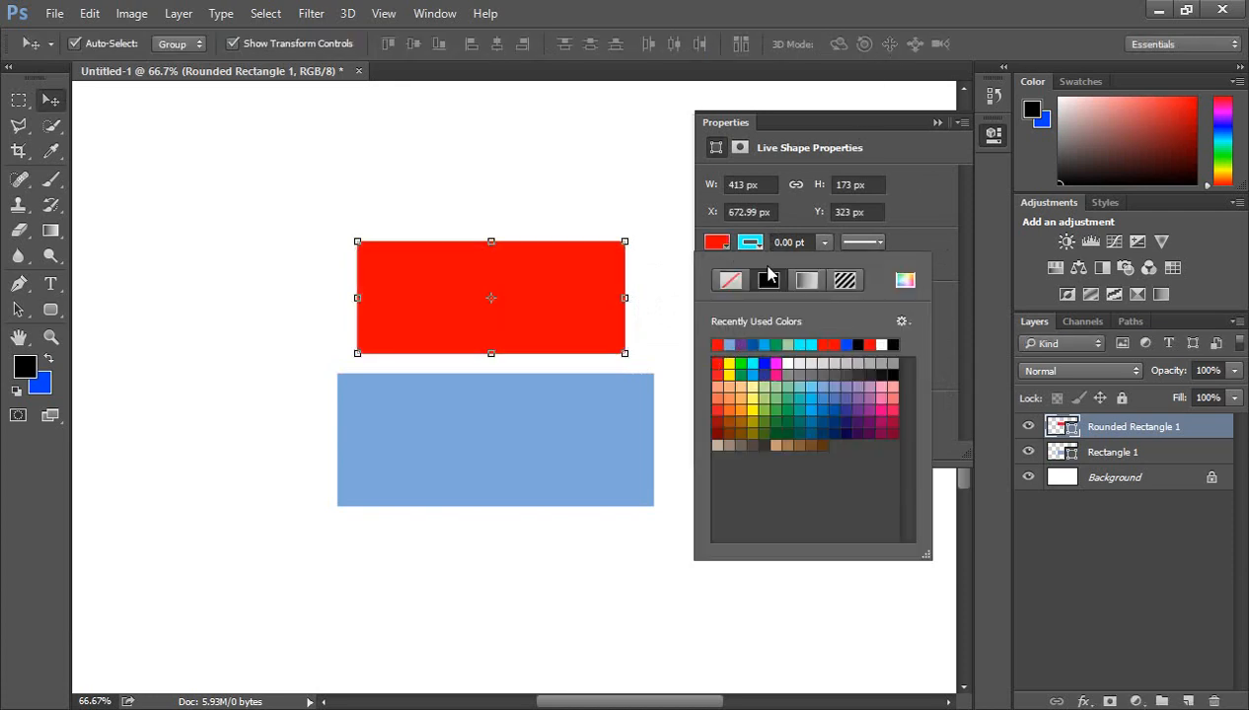
Give the red rounded rectangle a blue stroke about 3.69 pt wide
left_click(757, 242)
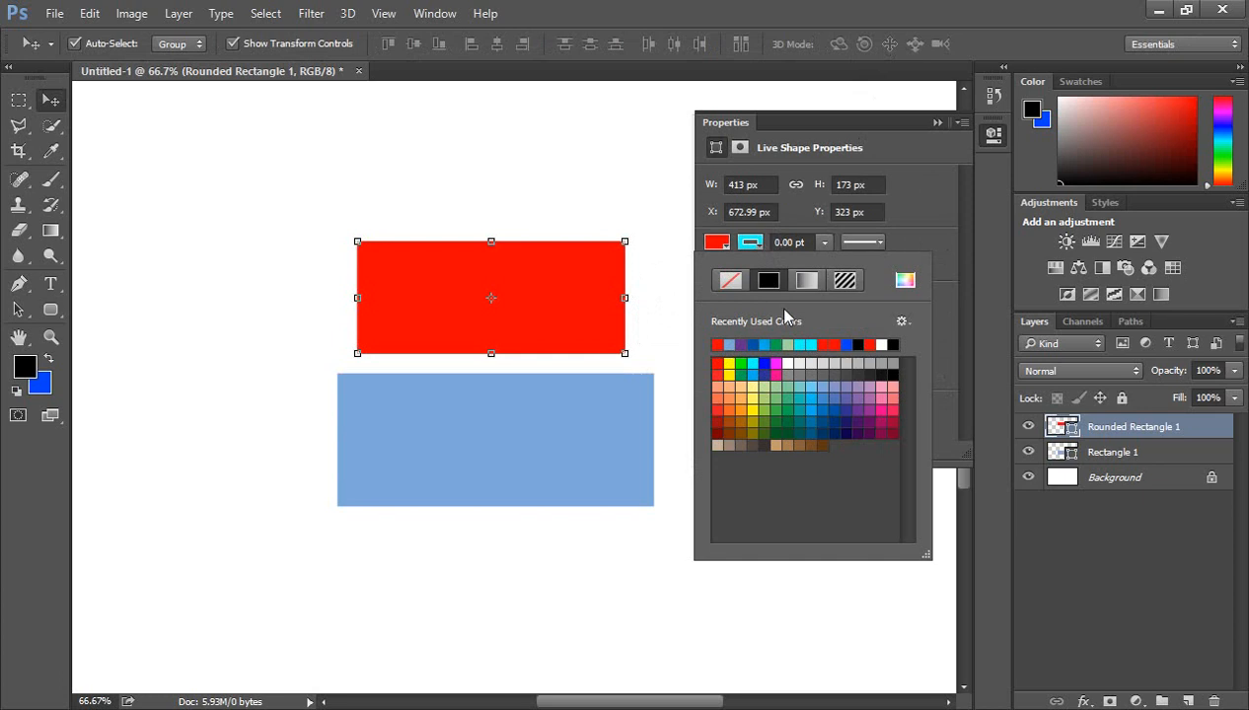
left_click(765, 363)
left_click(822, 242)
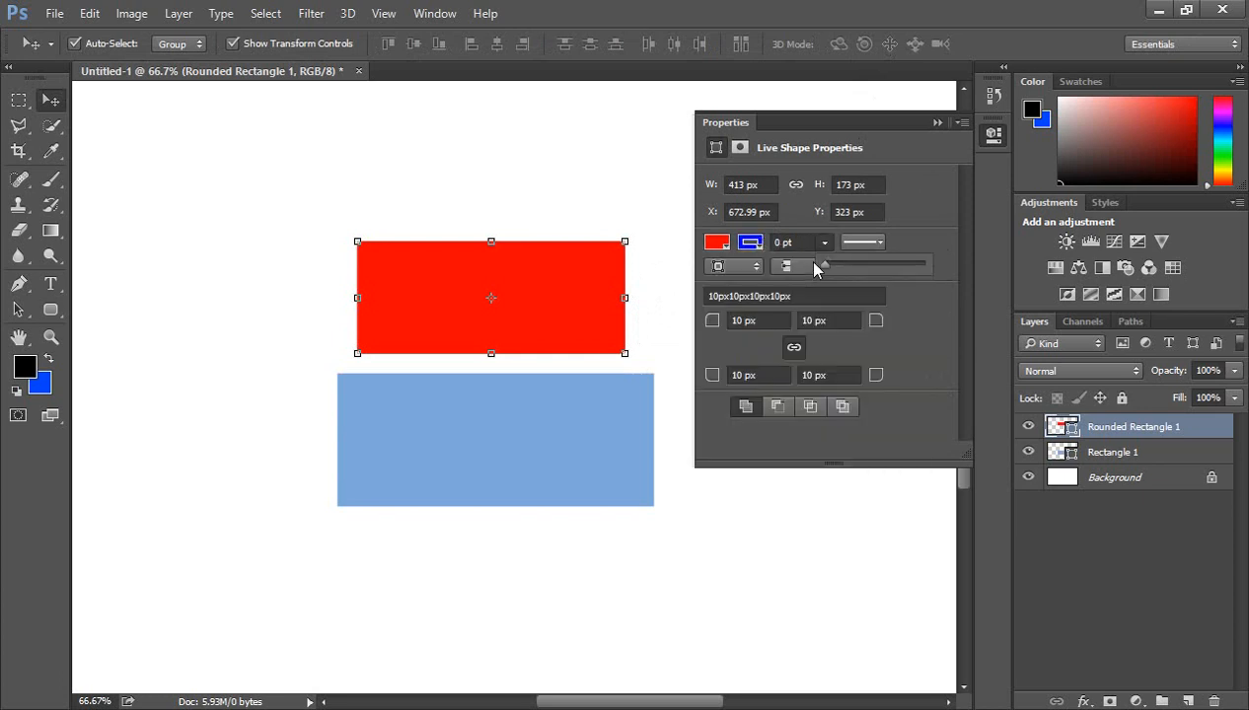
mouse_move(825, 268)
left_mouse_down()
mouse_move(851, 266)
mouse_move(831, 268)
left_mouse_up()
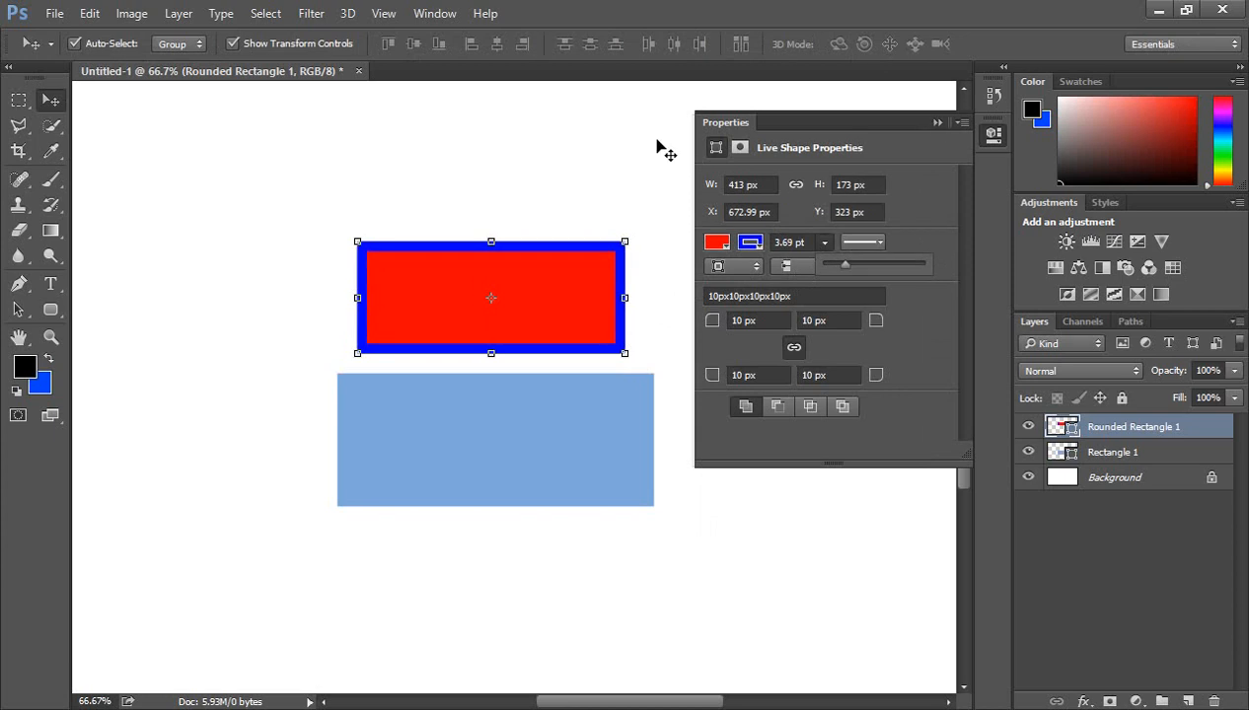
Move the rounded rectangle up and to the right, and delete both rectangle shapes
left_click(560, 200)
left_click_drag(513, 315, 542, 277)
key("Delete")
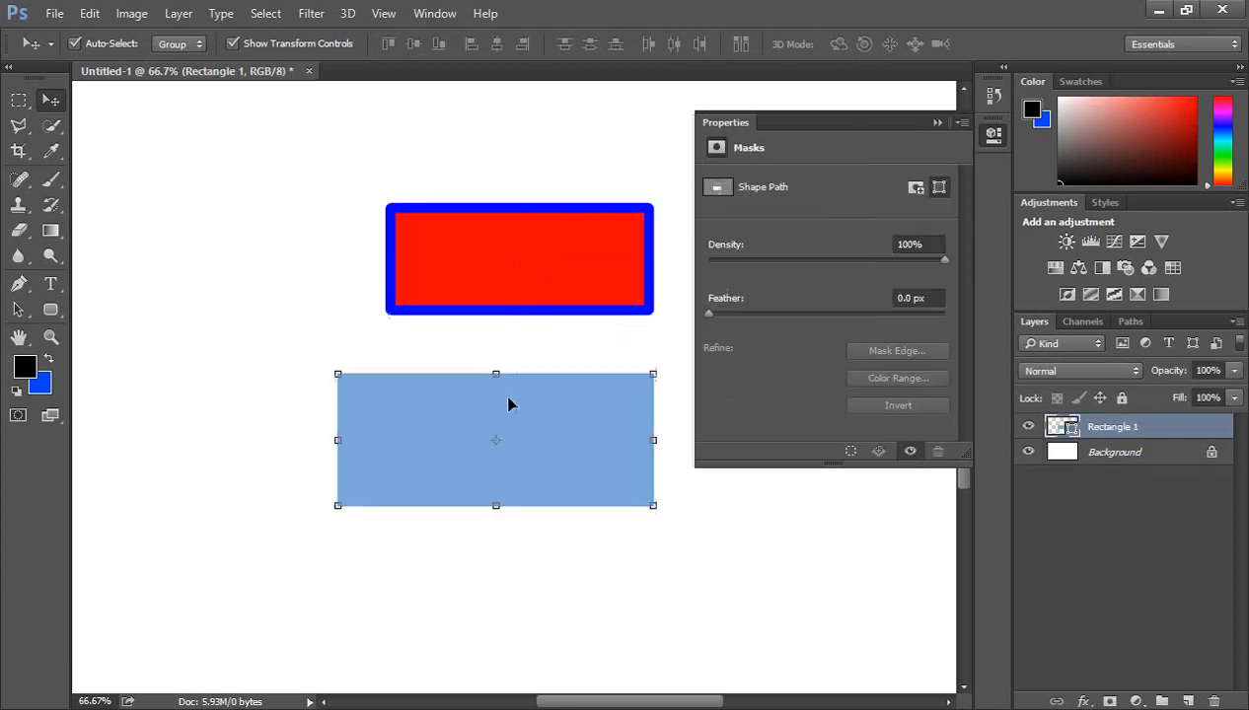
key("Delete")
Draw a white circle with a cyan 3 pt stroke, about 366 px in diameter, and move it slightly down and to the right
left_click(47, 313)
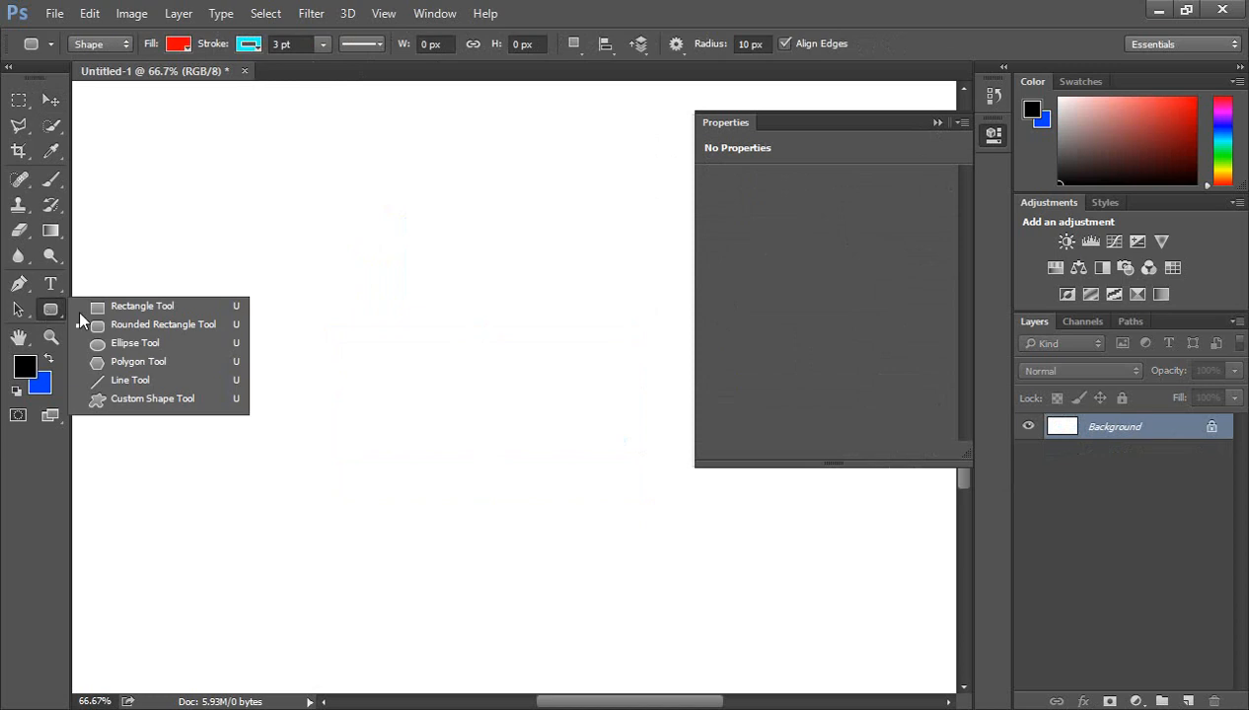
left_click(135, 341)
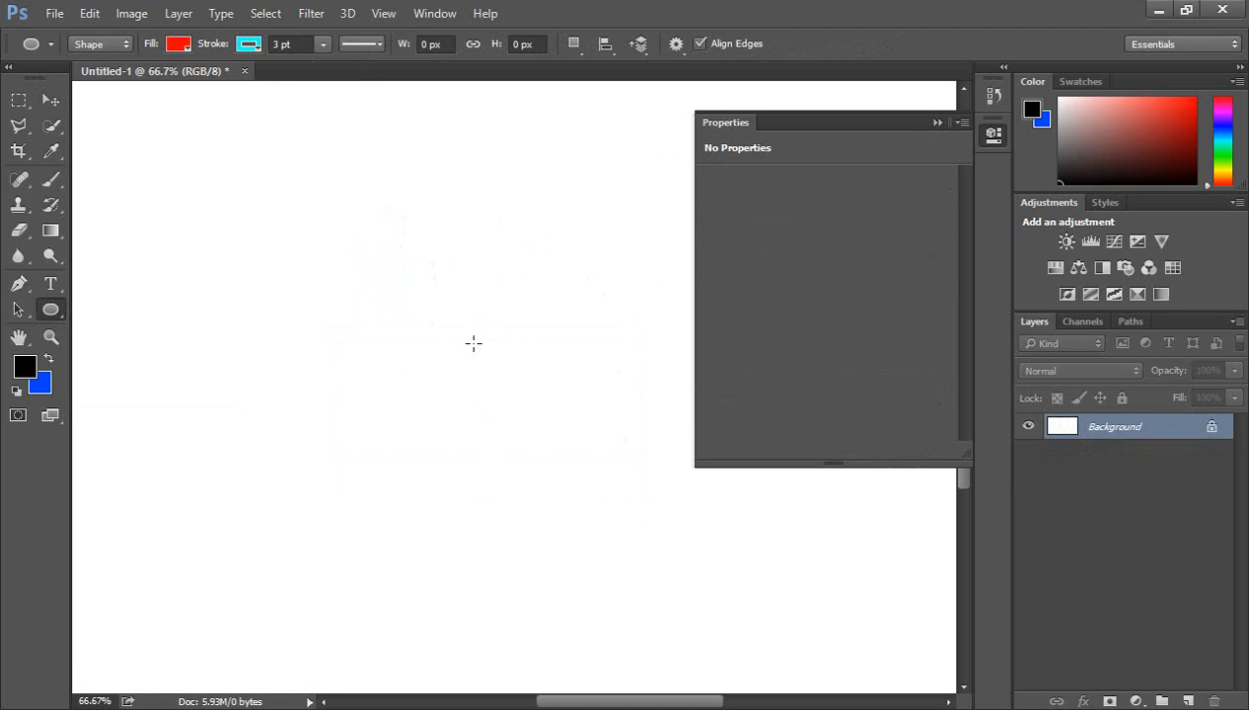
left_click(462, 312, "alt")
left_click_drag(440, 294, 559, 436)
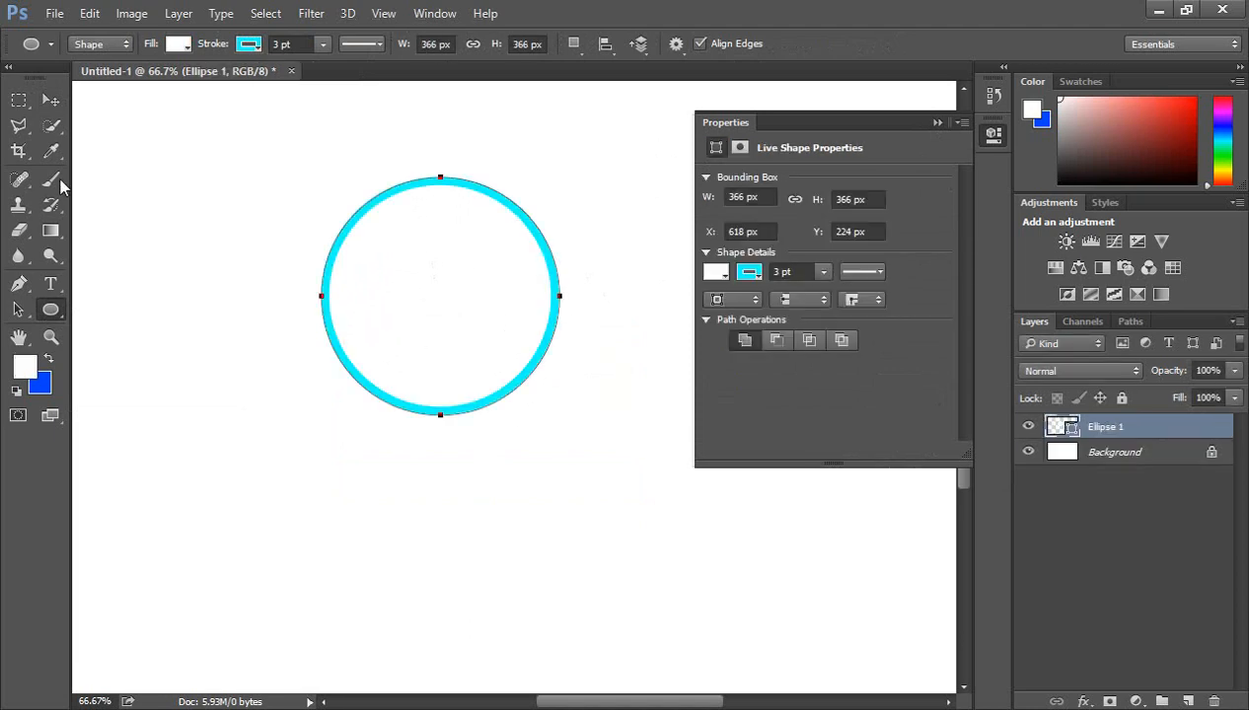
left_click(50, 100)
left_click_drag(423, 272, 500, 293)
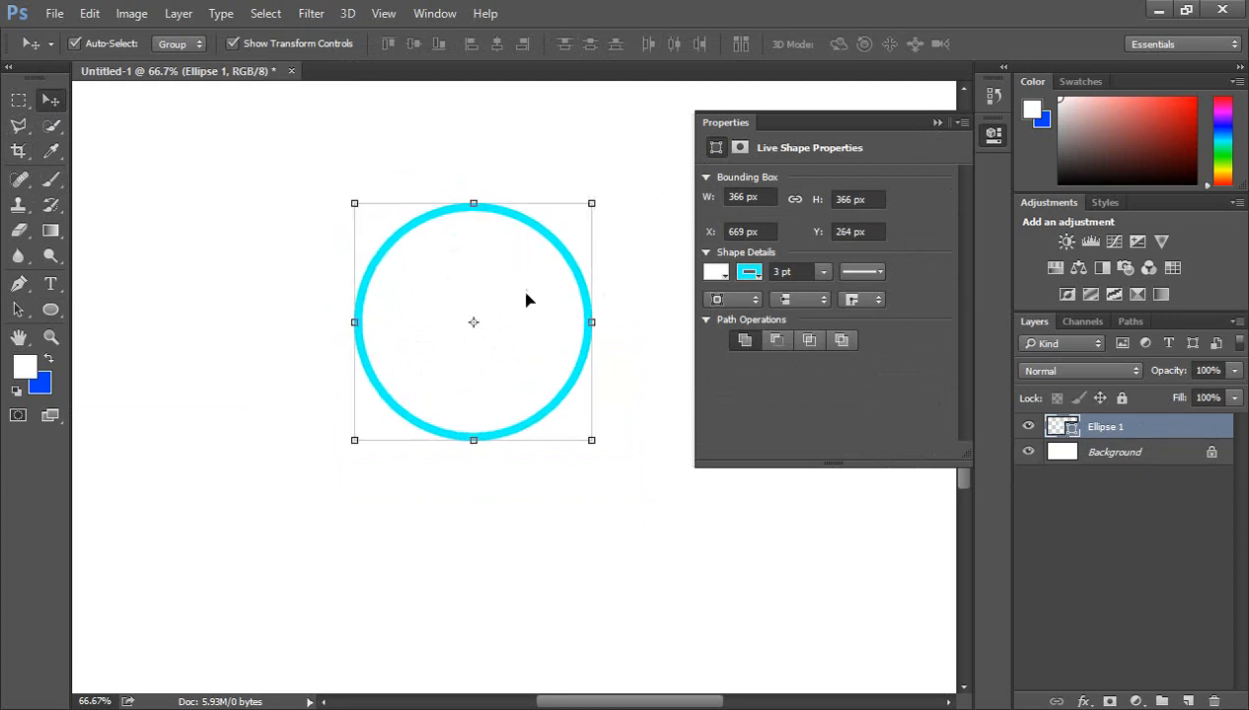
Try red, blue, light blue and green fills on the circle, and settle on the yellow swatch
left_click(715, 274)
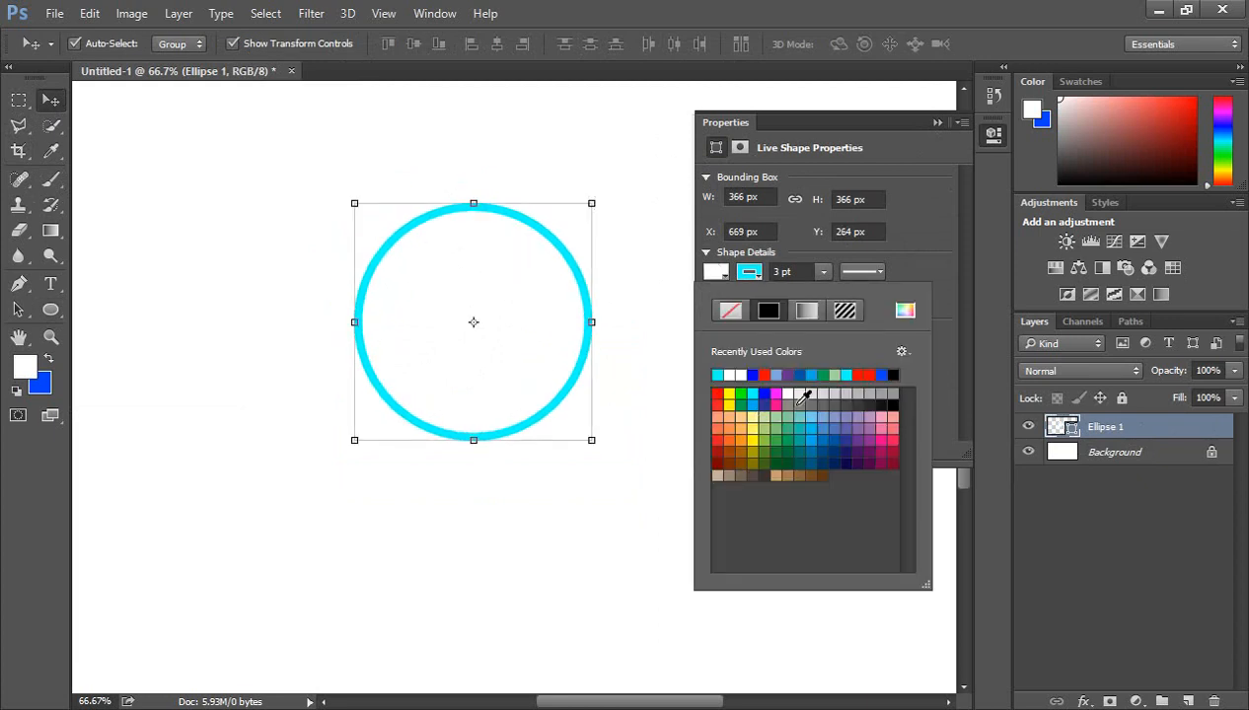
left_click(716, 394)
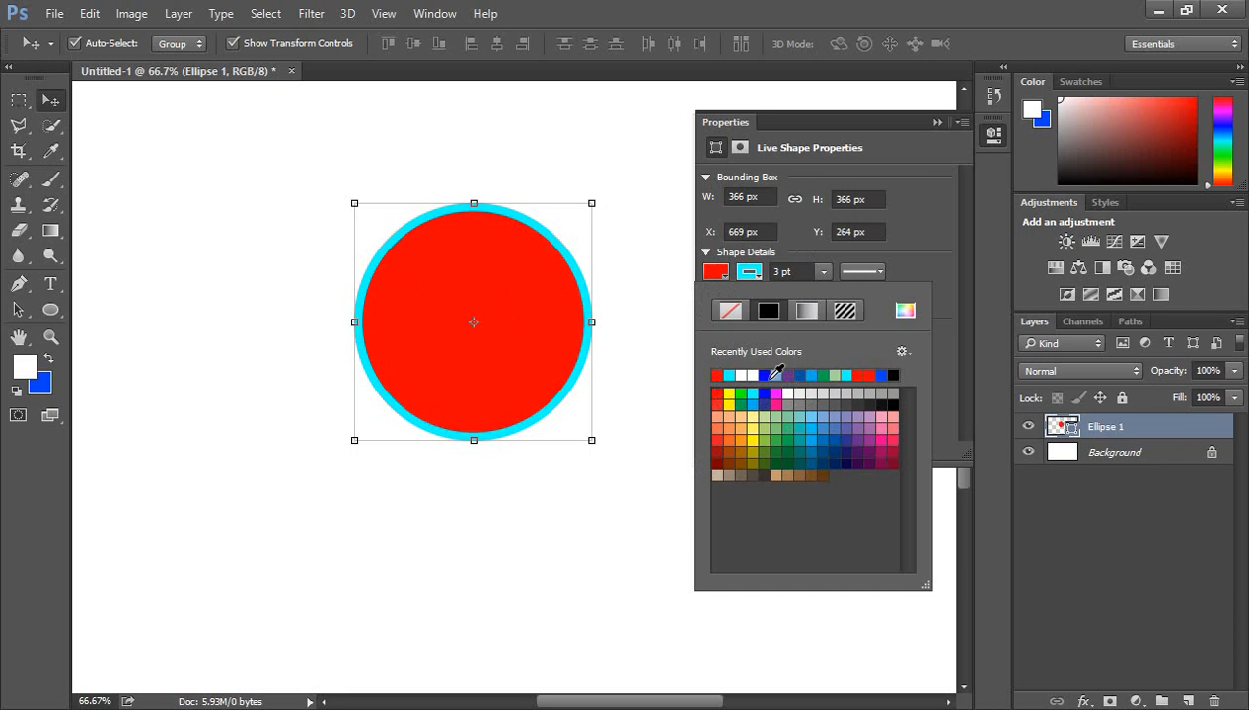
left_click(767, 375)
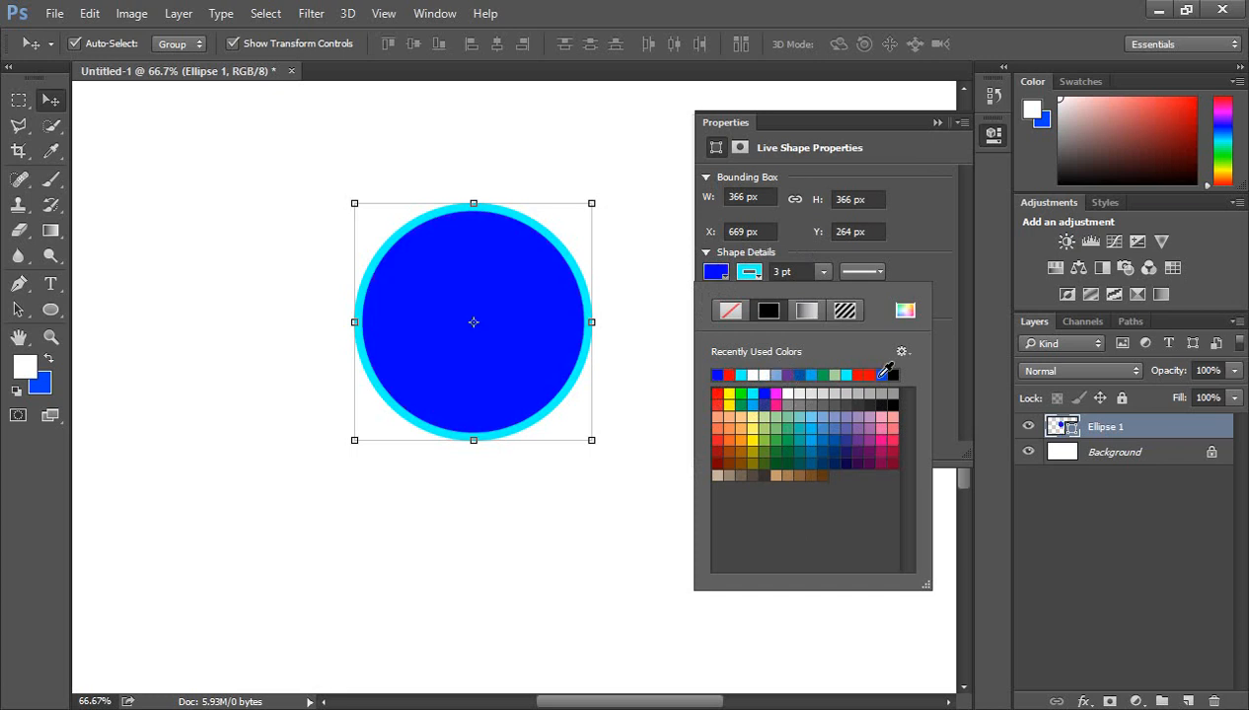
left_click(809, 430)
left_click(775, 441)
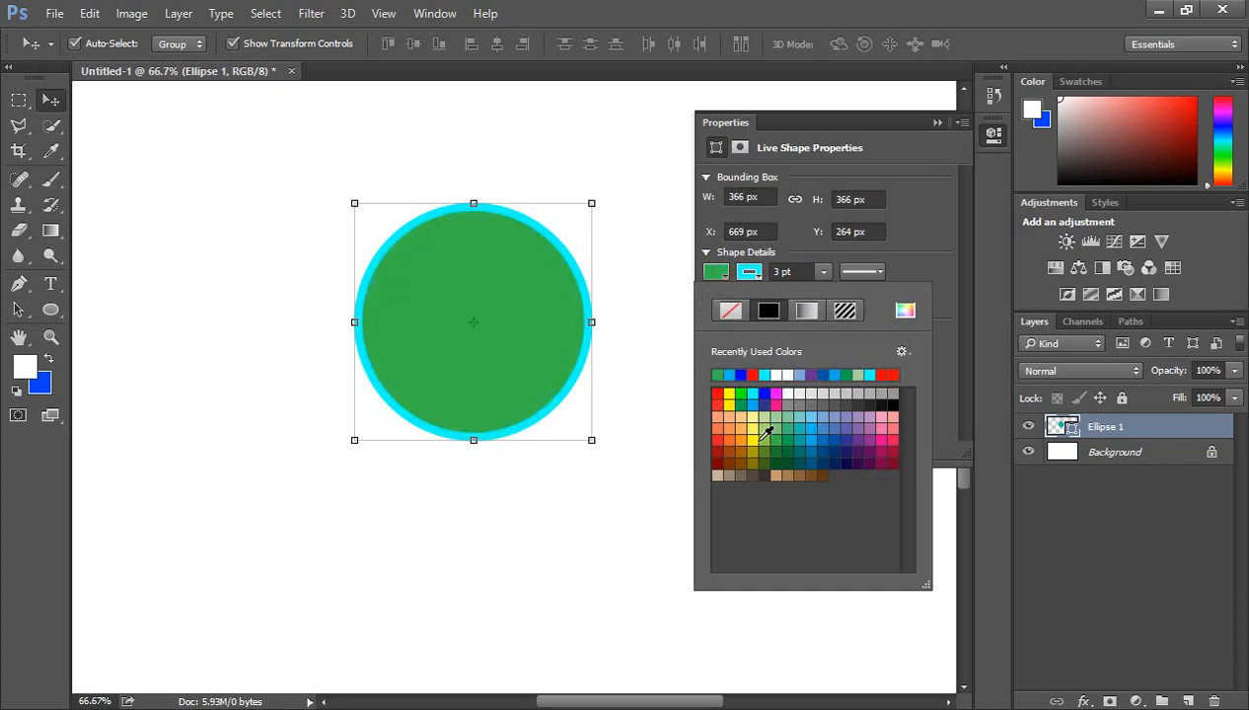
left_click(751, 441)
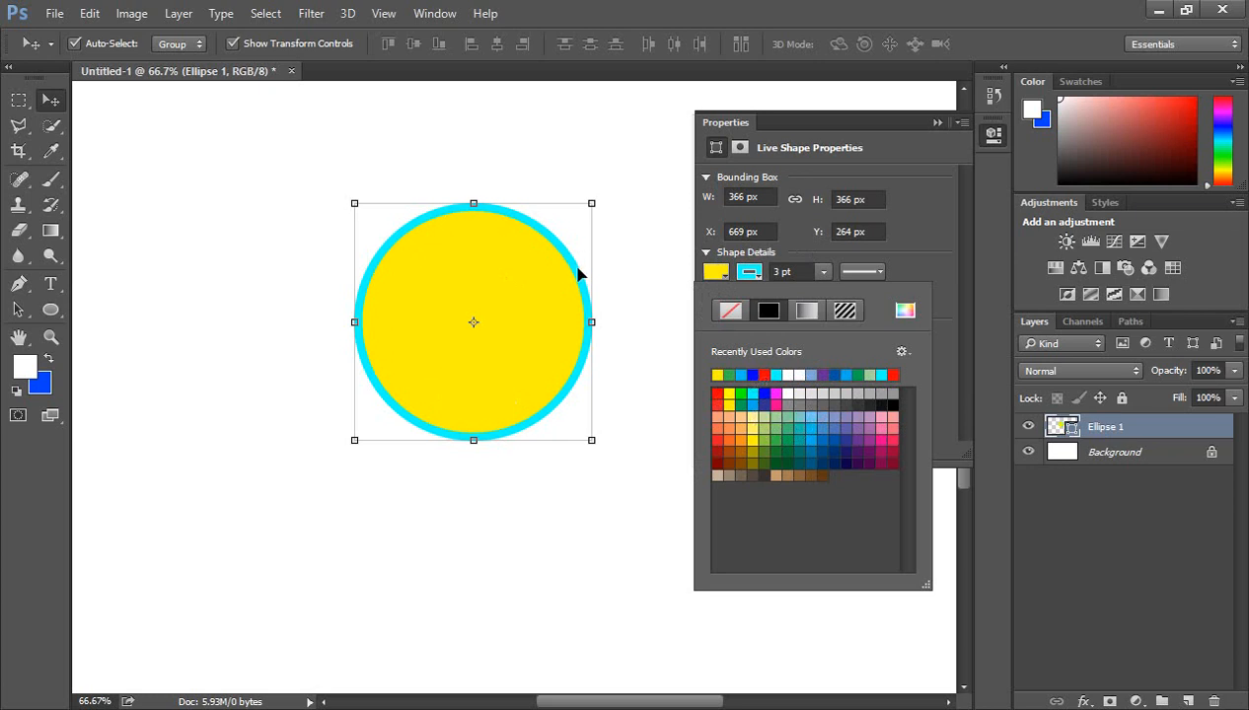
Move the yellow circle down, deselect it to view the result, and reselect it to move it back up and to the right
left_click_drag(486, 292, 473, 327)
left_click(600, 217)
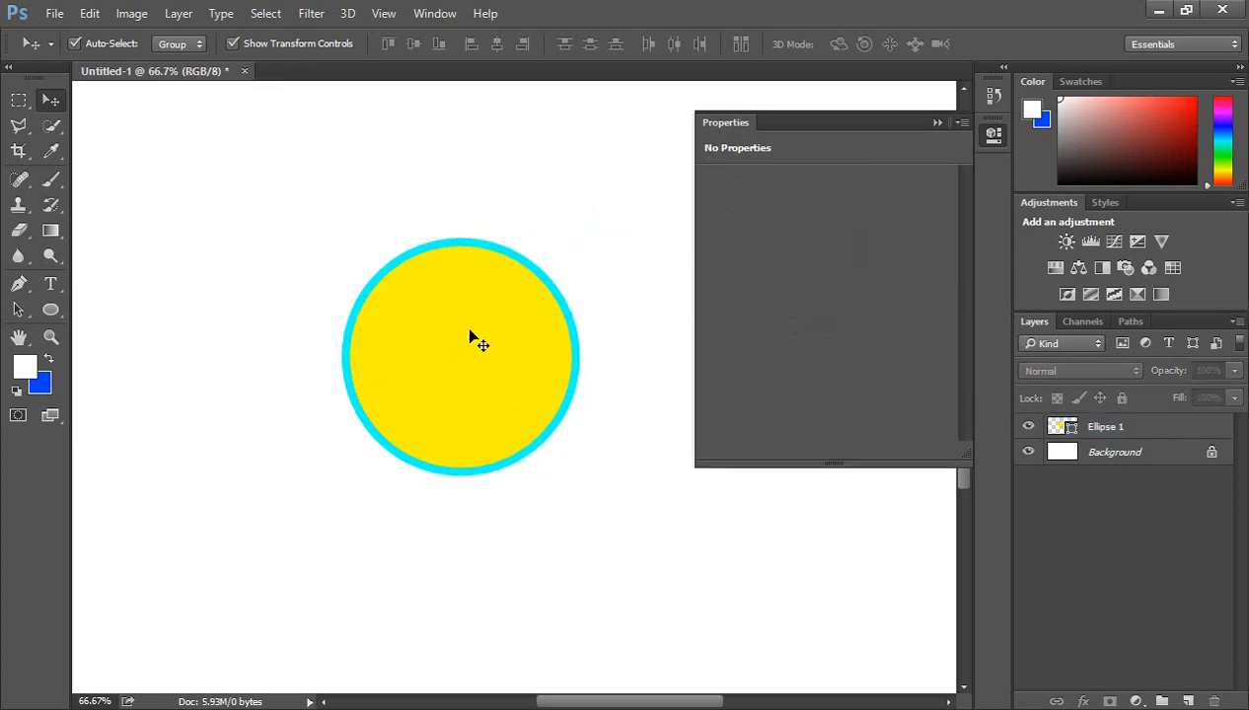
left_click(469, 338)
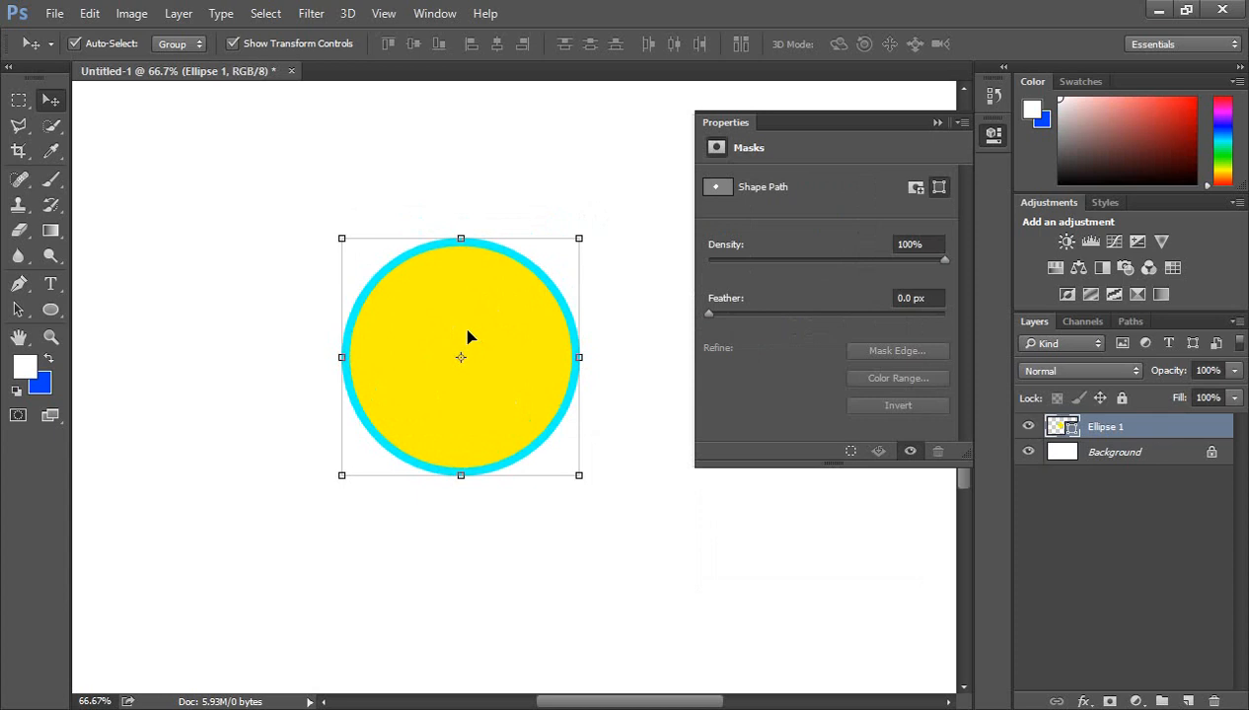
left_click_drag(478, 343, 494, 297)
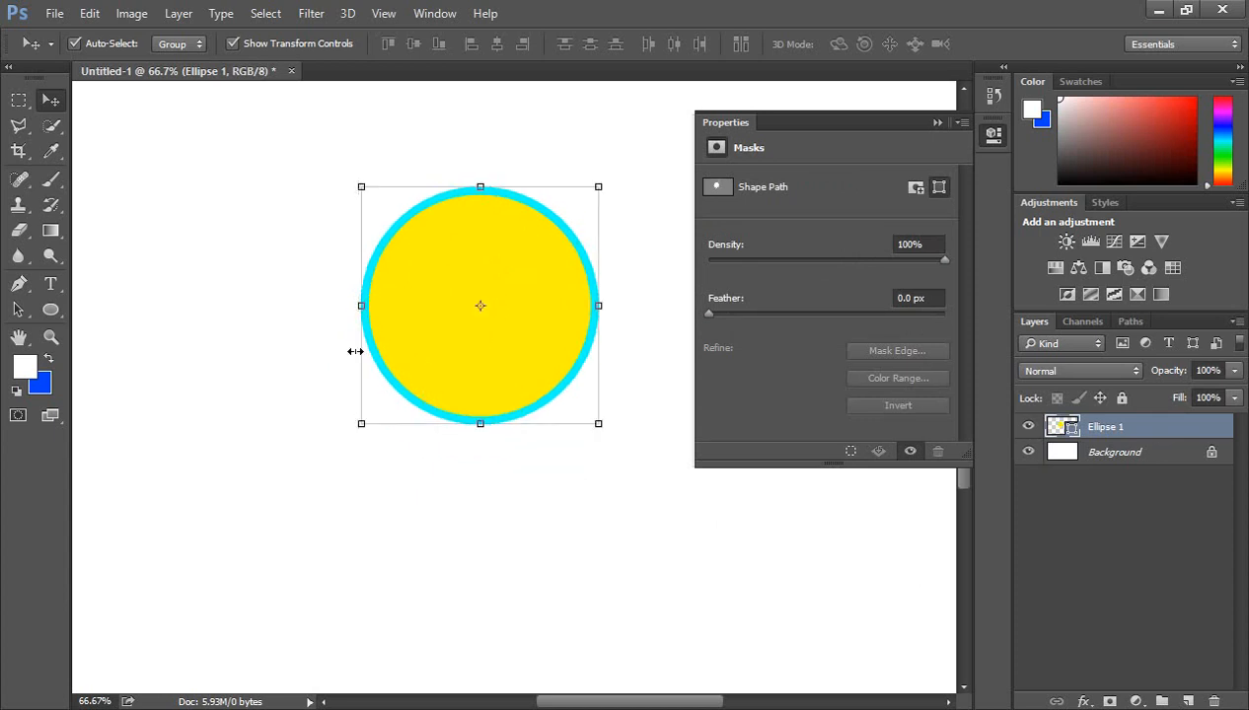
Move the yellow circle slightly up and to the right, and delete it
left_click(50, 309)
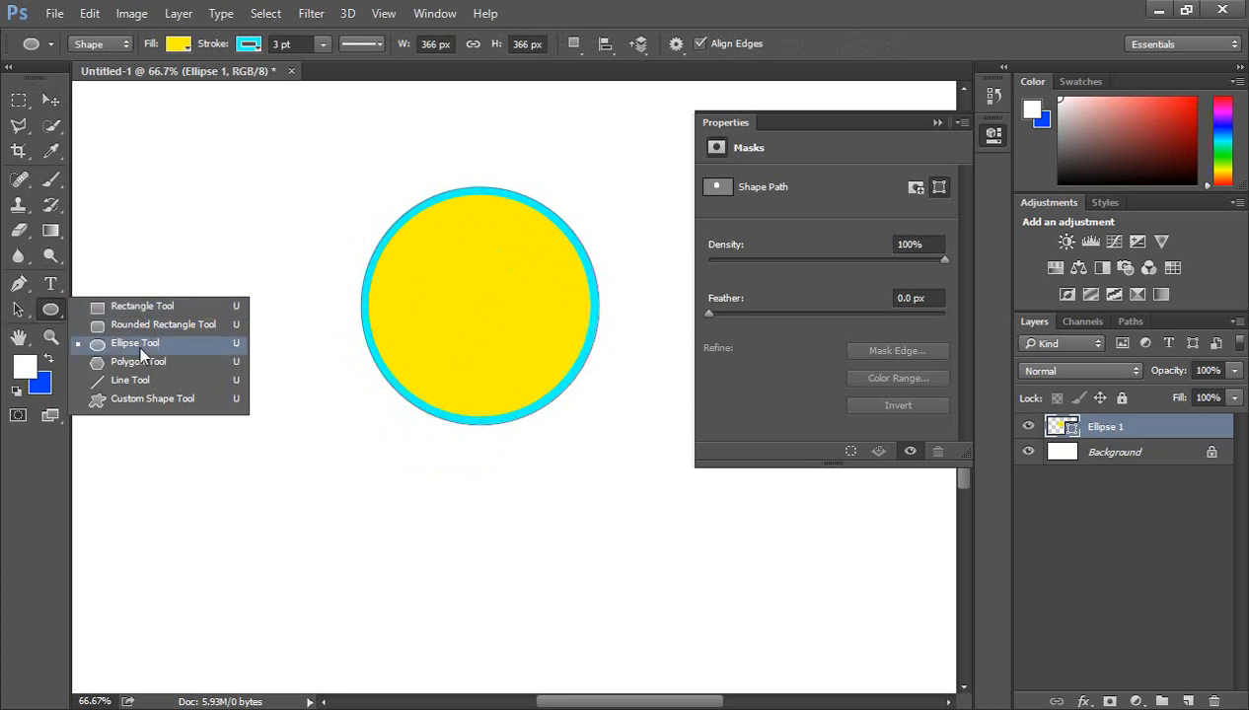
left_click(49, 106)
mouse_move(464, 287)
left_mouse_down()
mouse_move(474, 268)
mouse_move(454, 287)
left_mouse_up()
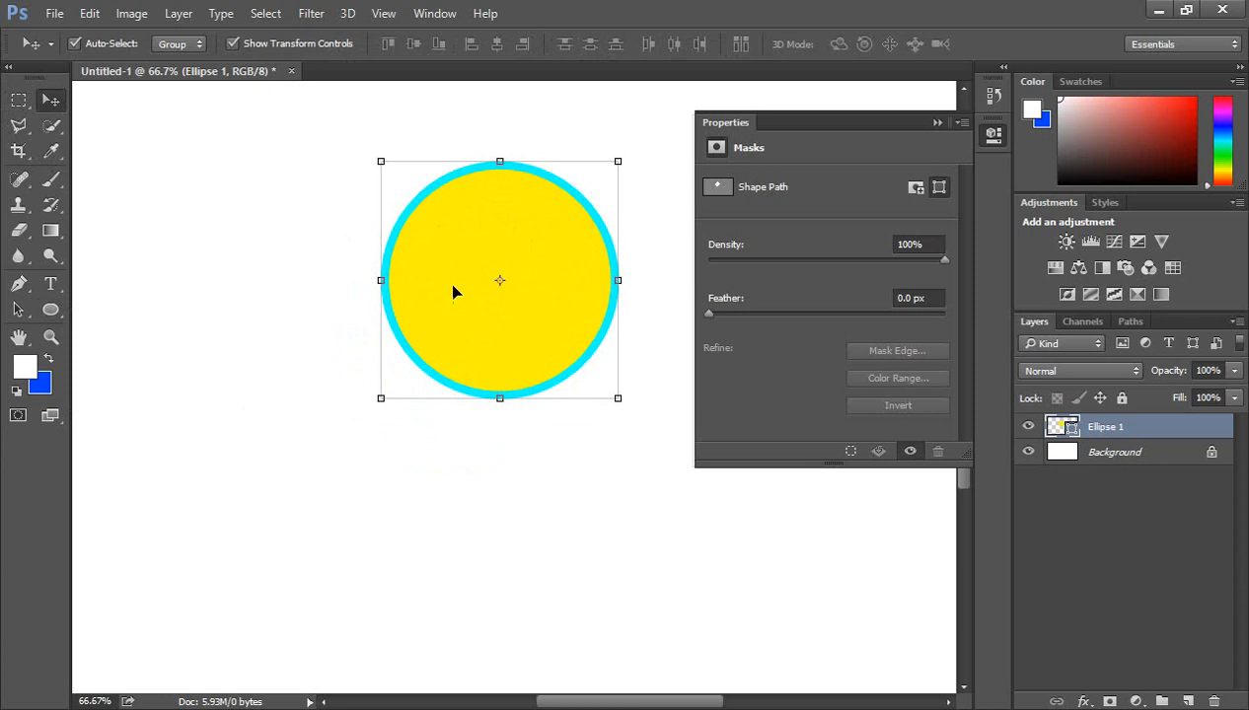
key("Delete")
Draw a tilted triangle about 355 px in size with the Polygon tool set to 3 sides
left_click(49, 310)
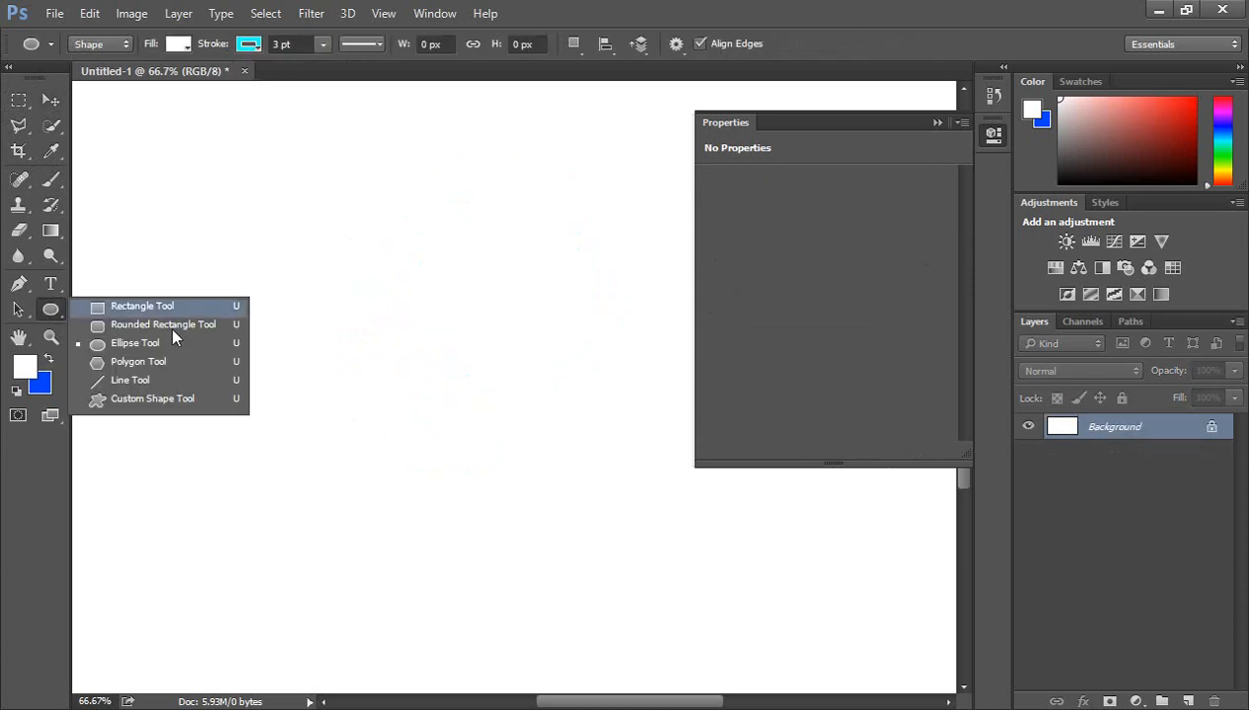
left_click(139, 362)
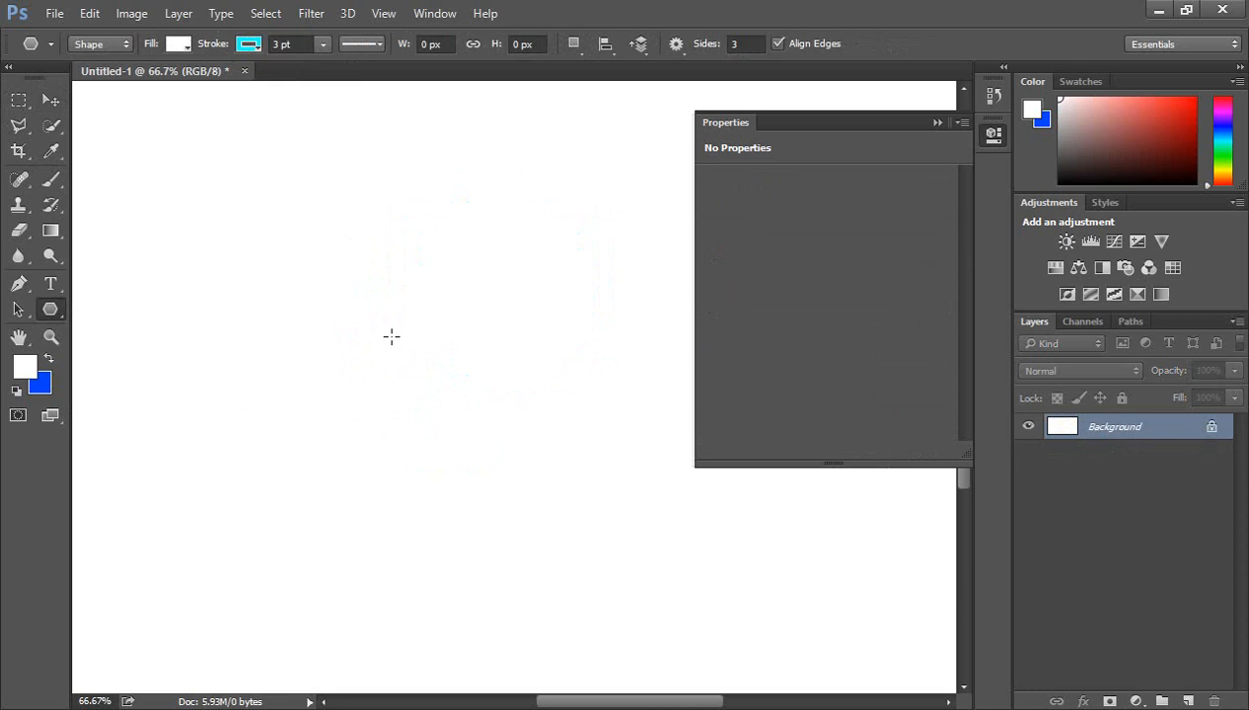
mouse_move(392, 336)
left_mouse_down()
mouse_move(440, 393)
mouse_move(533, 435)
left_mouse_up()
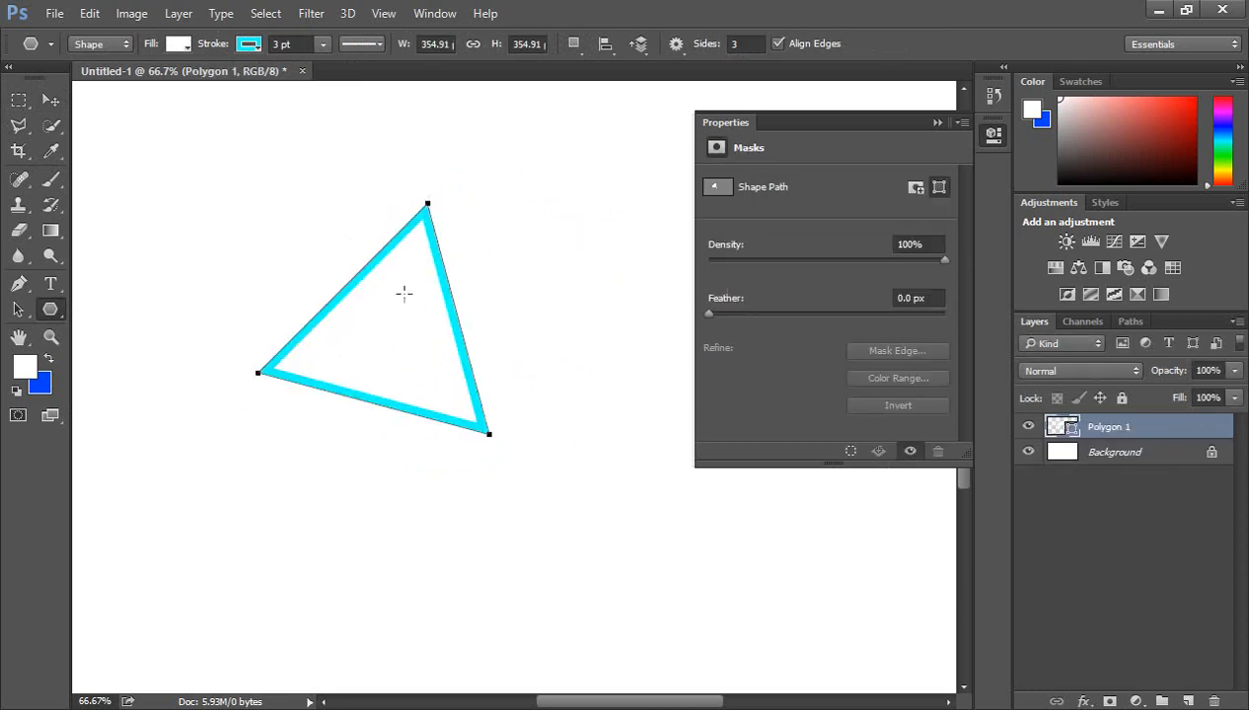
Delete the triangle from the canvas
right_click(50, 309)
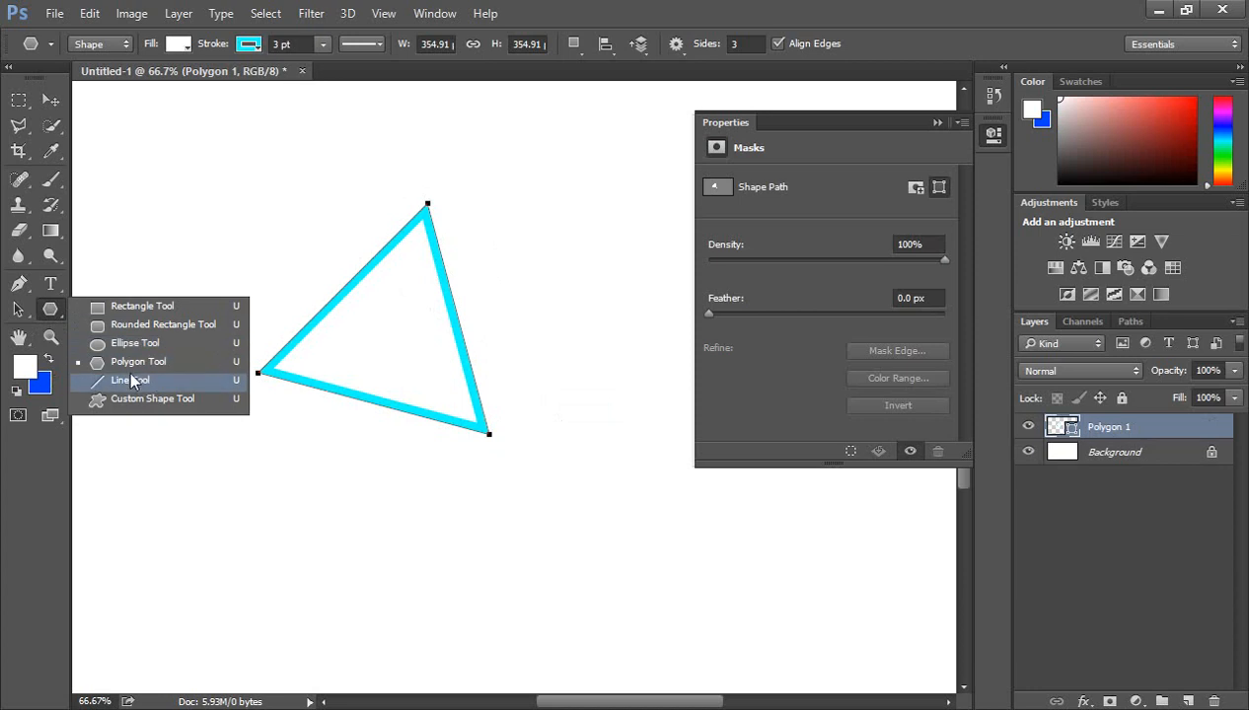
left_click(50, 100)
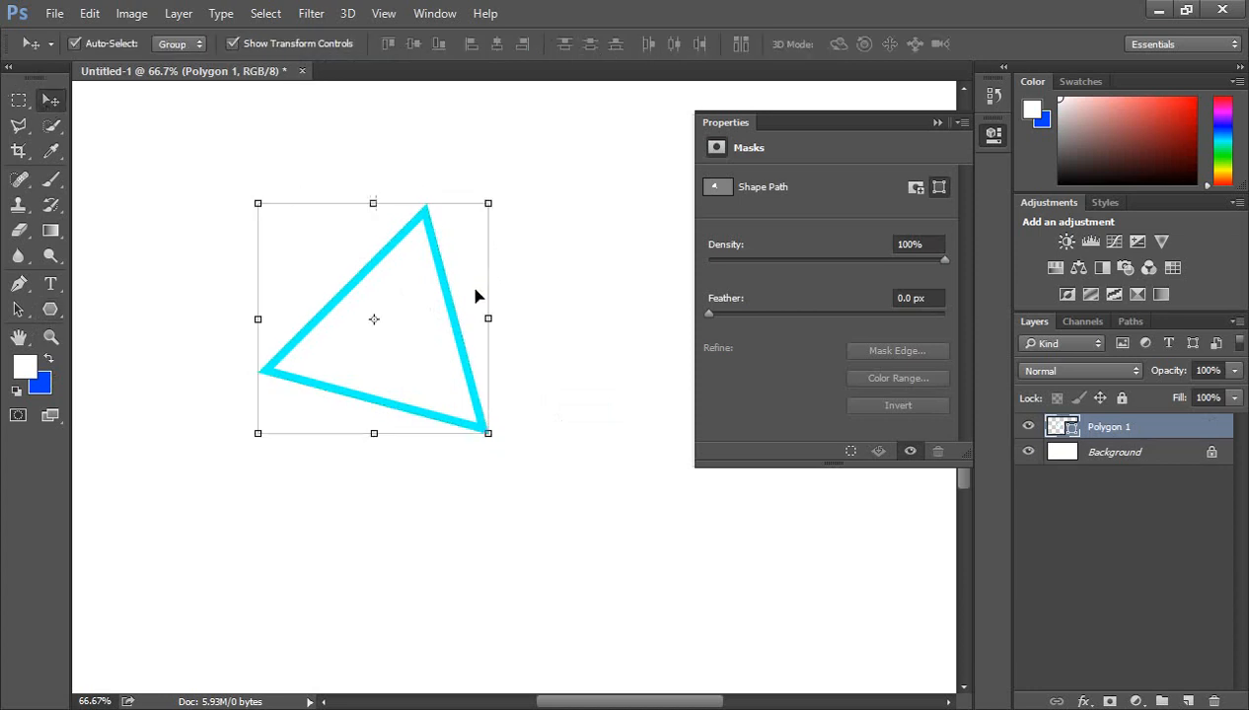
key("Delete")
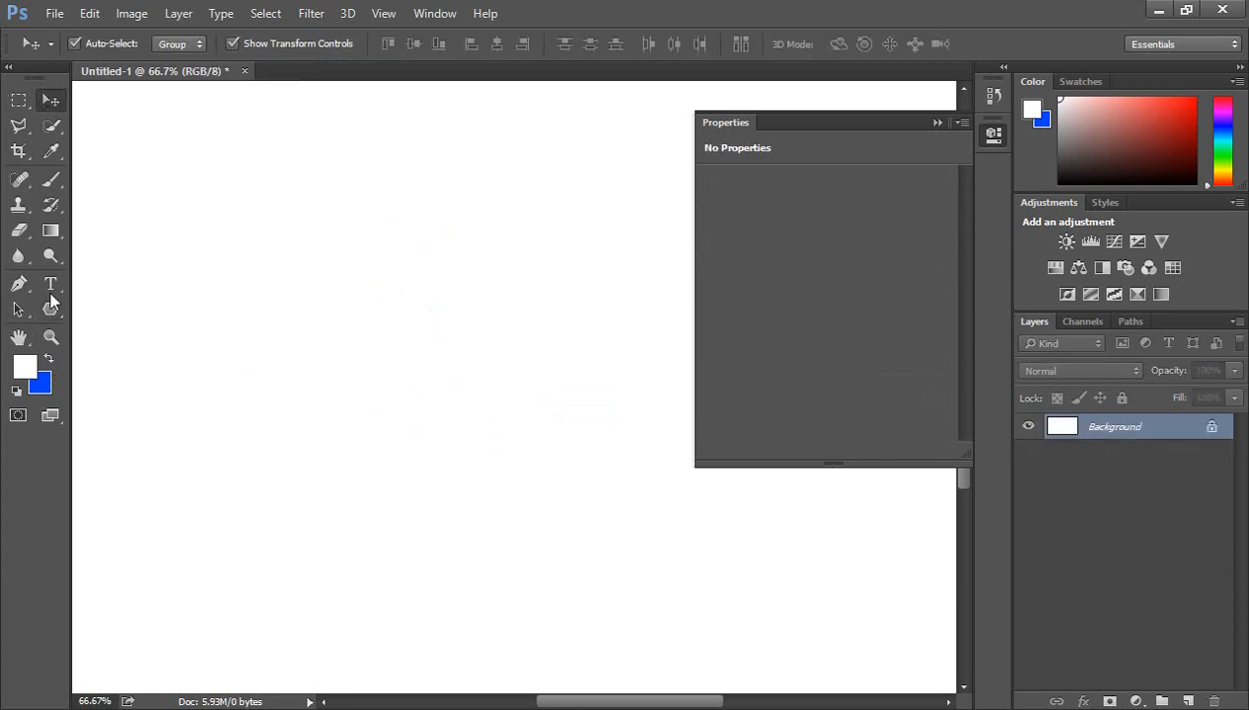
Create a 100 by 100 px polygon with 5 sides near the canvas centre
left_click(50, 307)
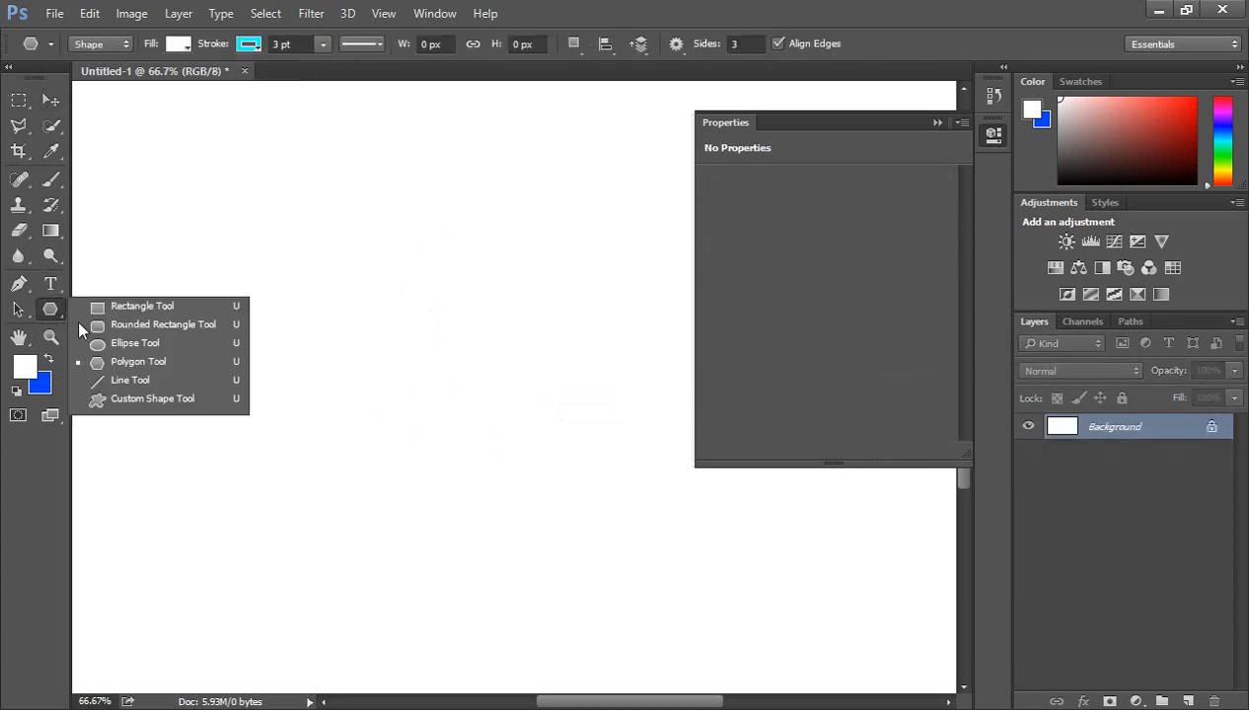
left_click(128, 363)
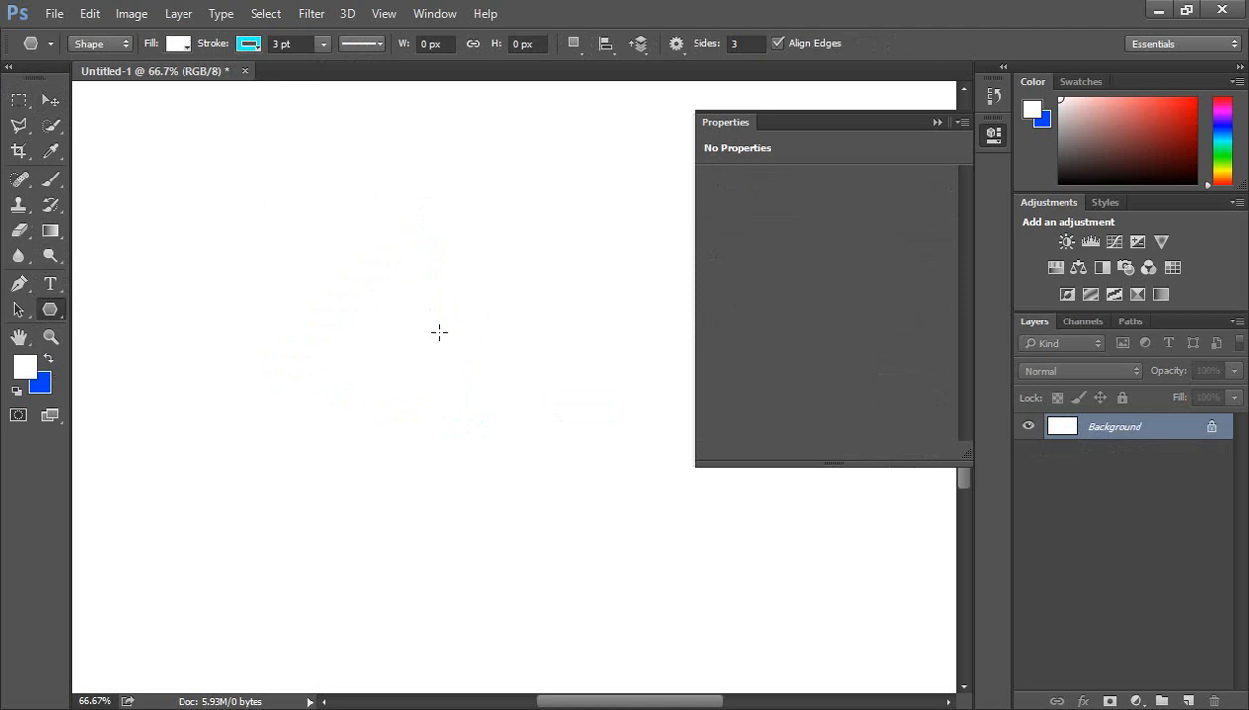
left_click(439, 332)
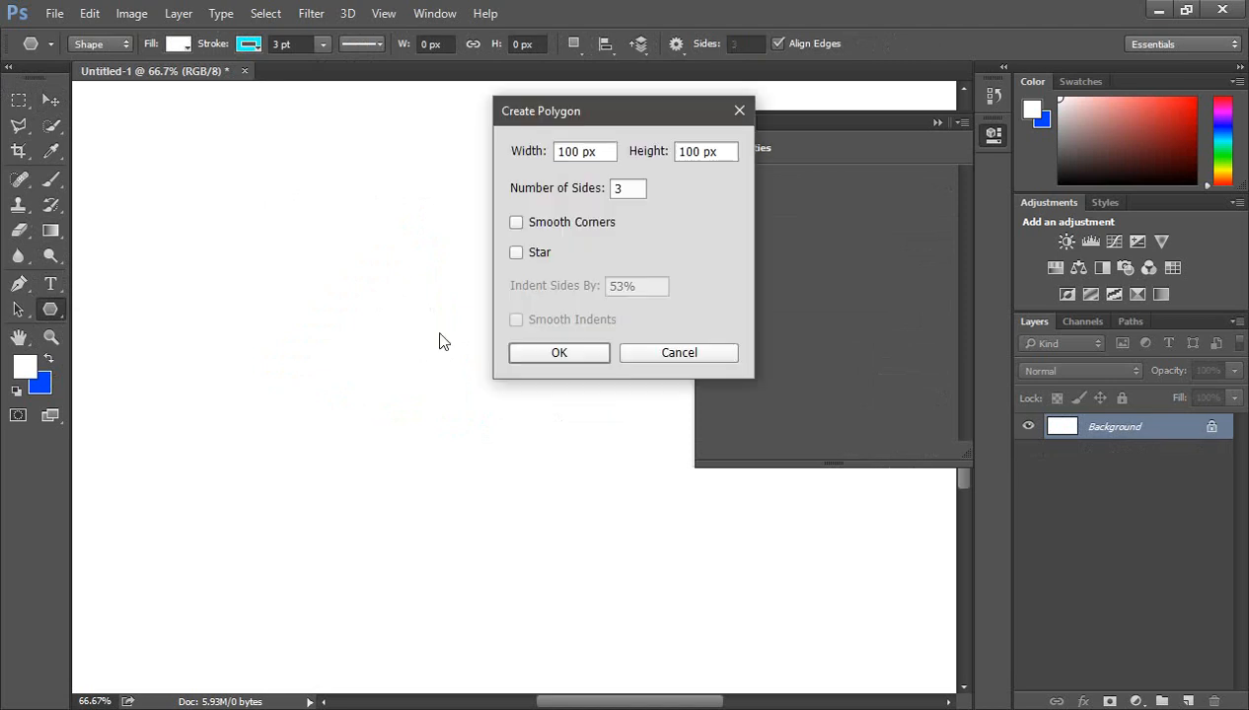
double_click(618, 189)
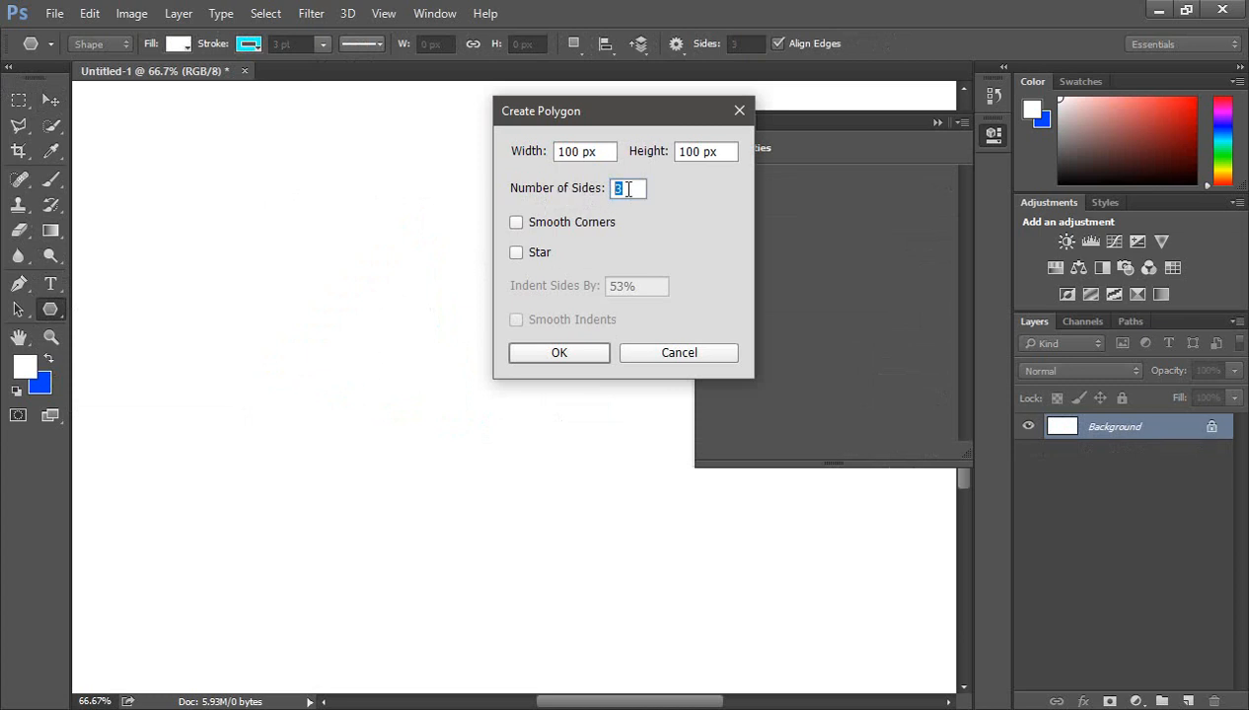
type("5")
left_click(580, 365)
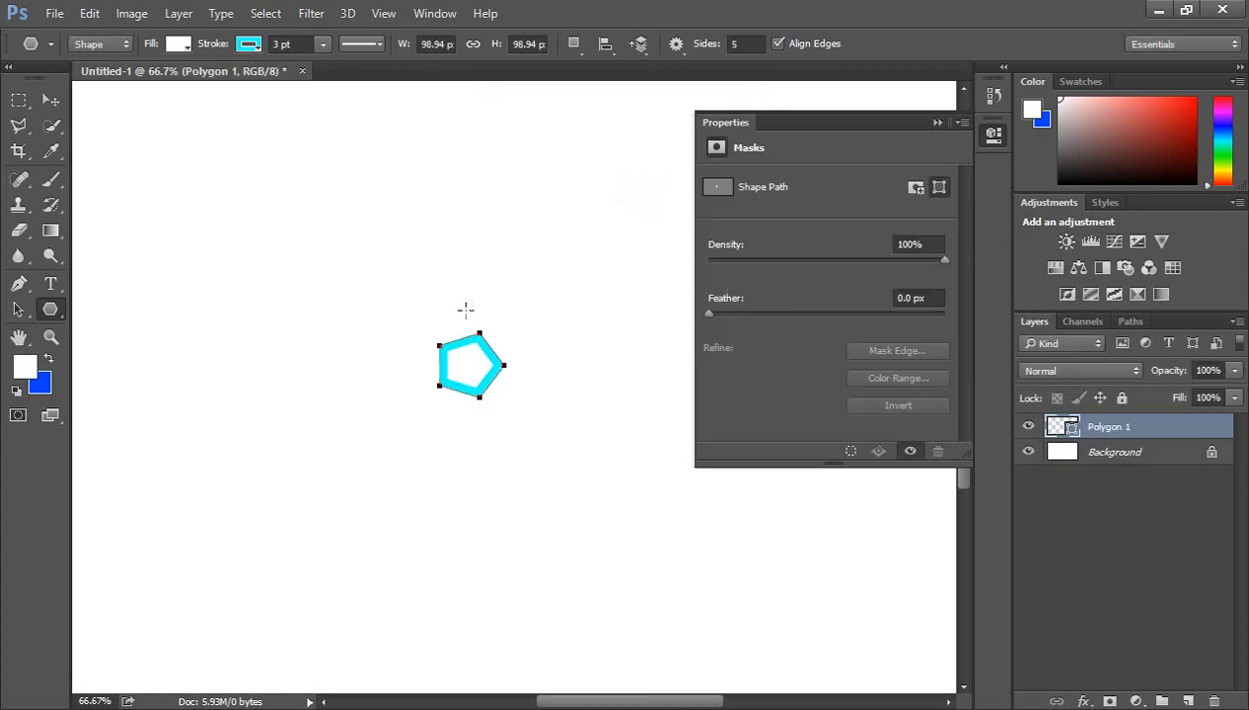
Scale the pentagon proportionally to about 355% and move it up, applying the transformation
left_click(50, 99)
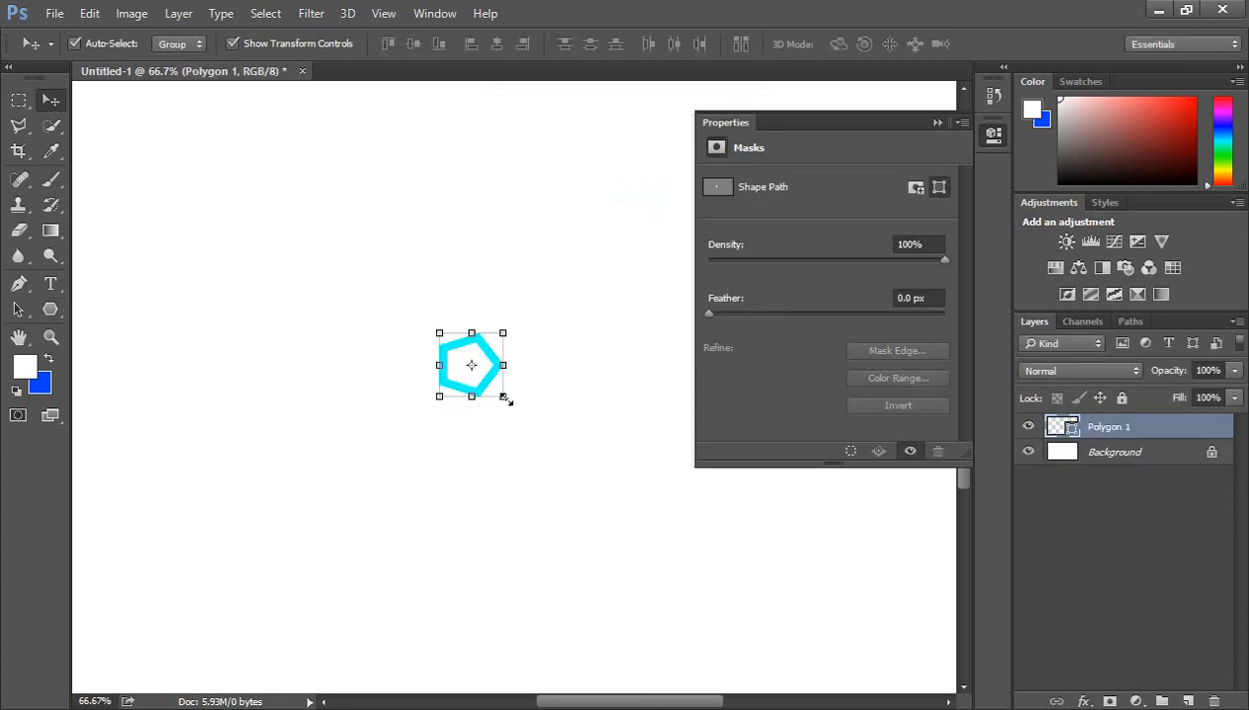
left_click_drag(503, 399, 589, 479)
left_click_drag(520, 308, 531, 278)
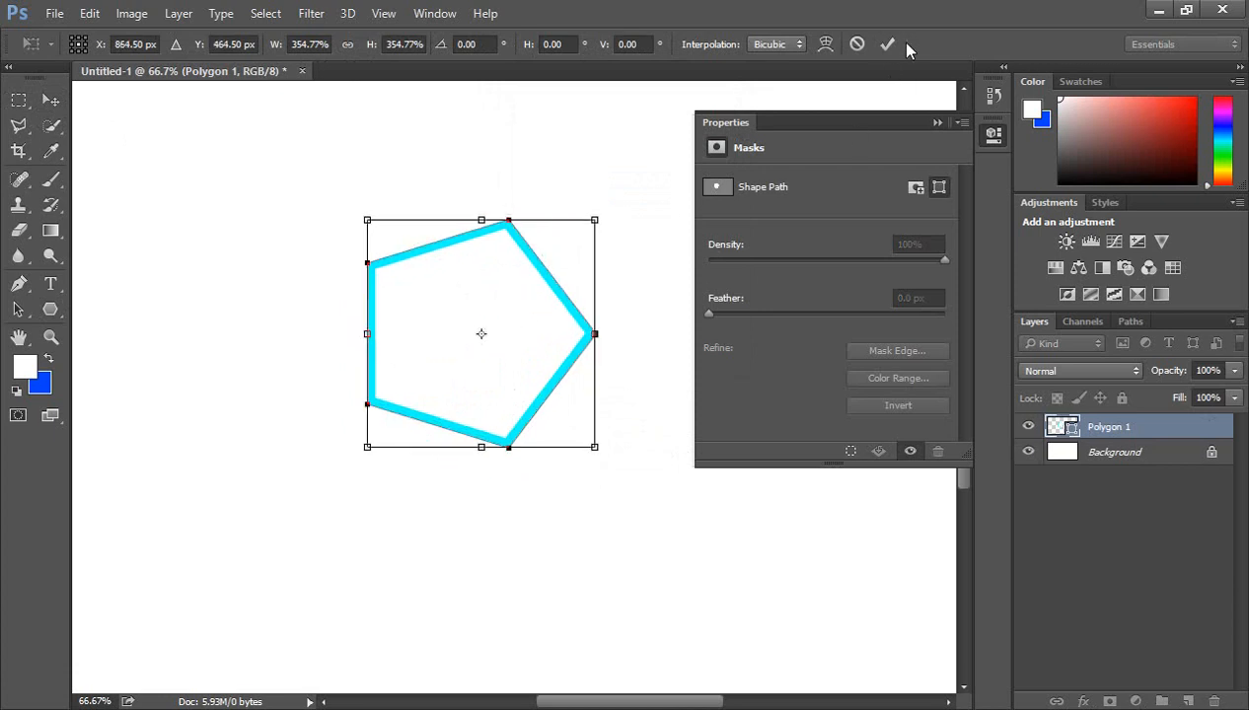
key("Return")
Delete the pentagon and create a 100 by 100 px polygon with 6 sides
key("Delete")
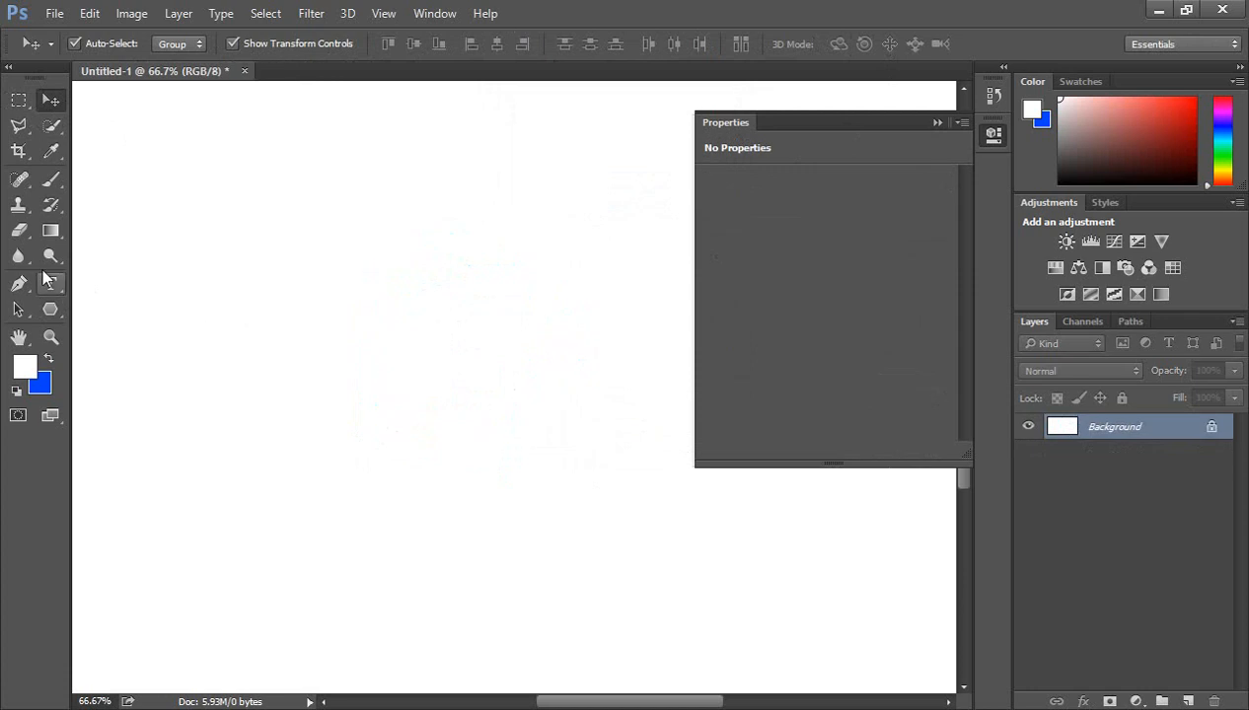
left_click(49, 307)
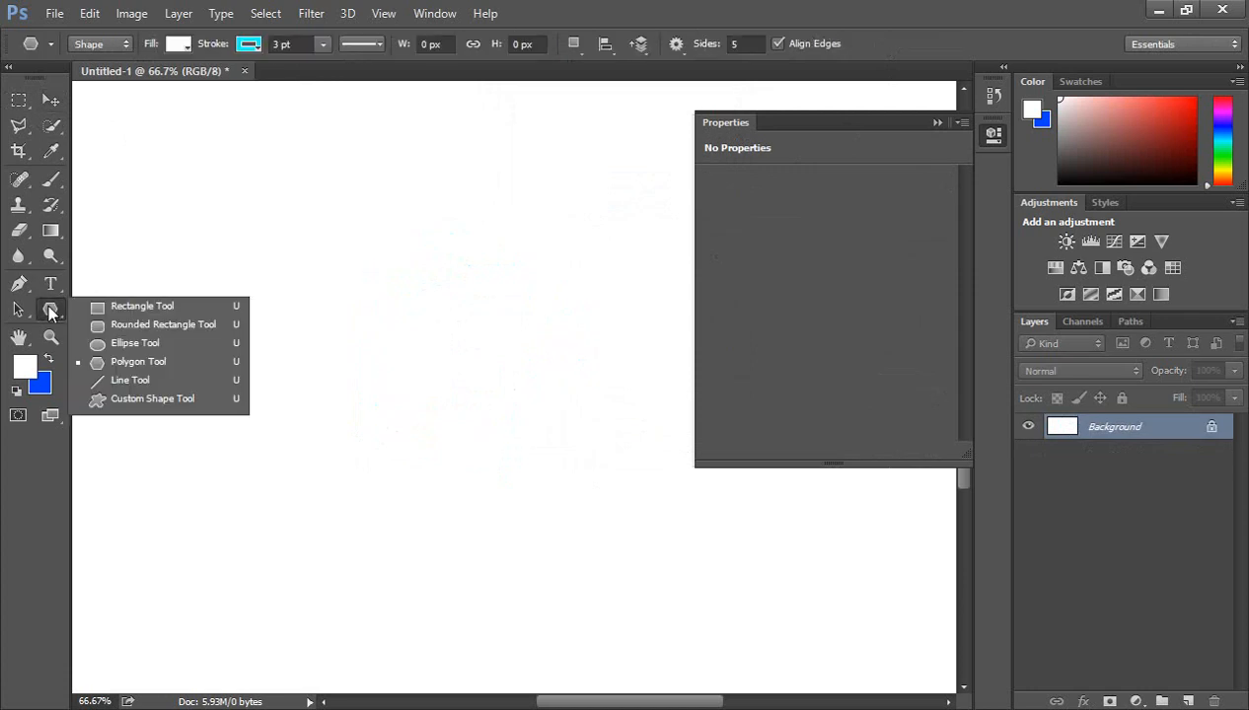
left_click(140, 363)
left_click(396, 293)
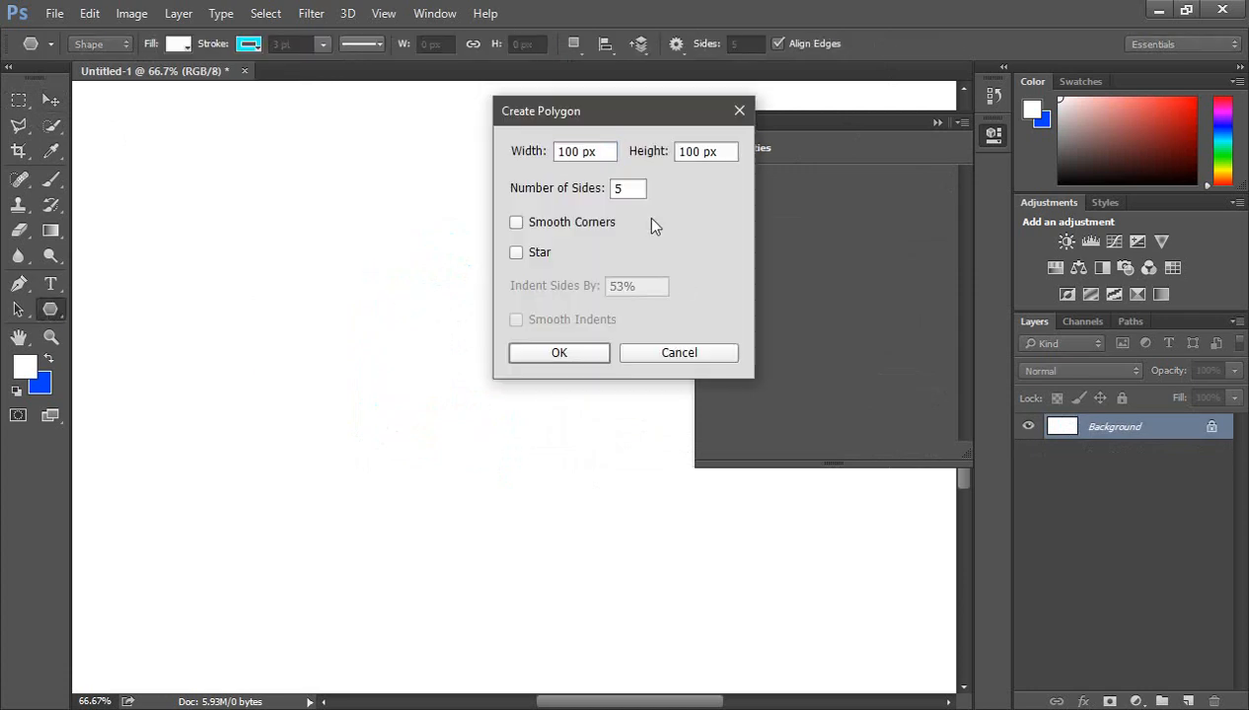
left_click_drag(636, 188, 586, 190)
type("6")
left_click(559, 352)
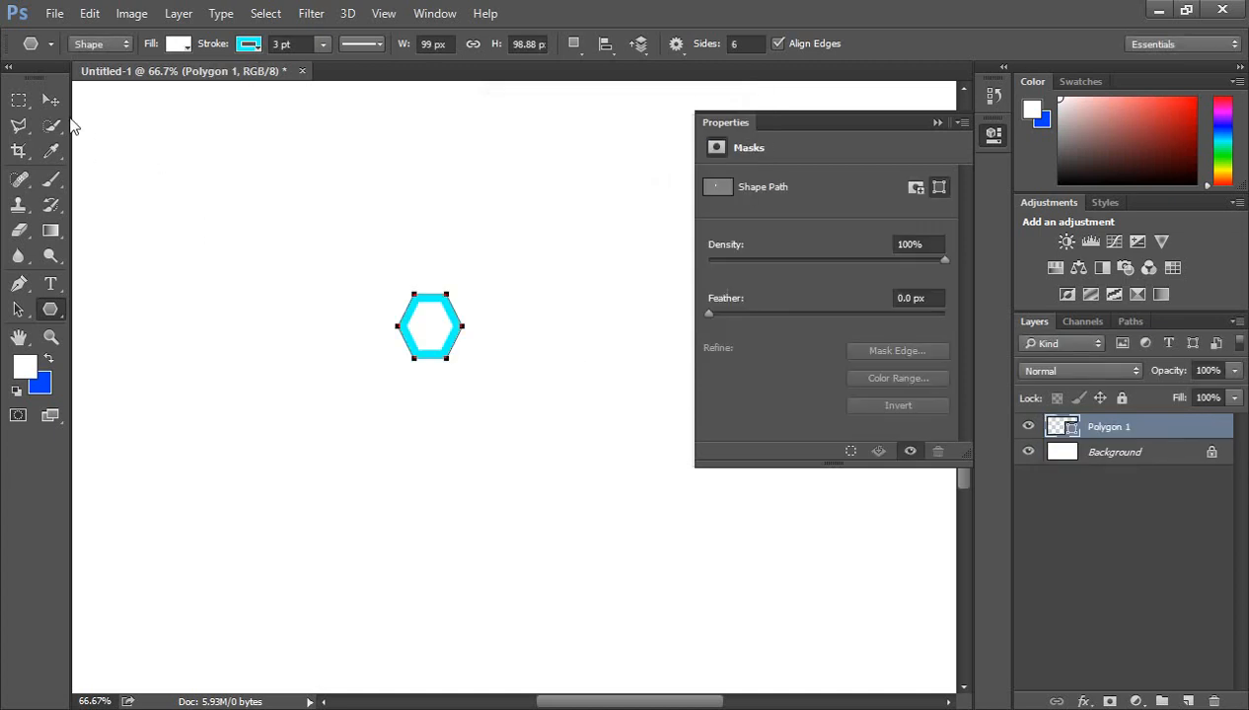
Scale the hexagon to about 439% width and 425% height, move it down slightly, and apply the transformation
key("v")
left_click_drag(461, 356, 557, 441)
left_click_drag(530, 270, 549, 316)
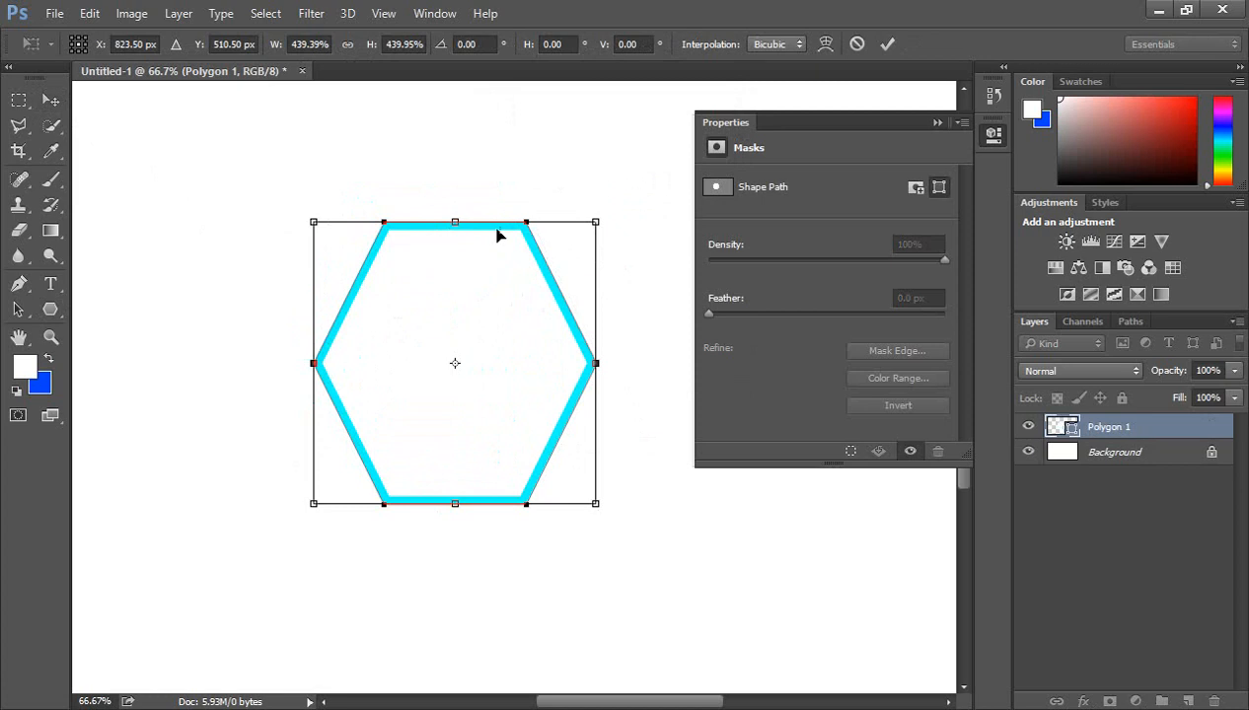
left_click_drag(455, 217, 455, 230)
left_click(887, 43)
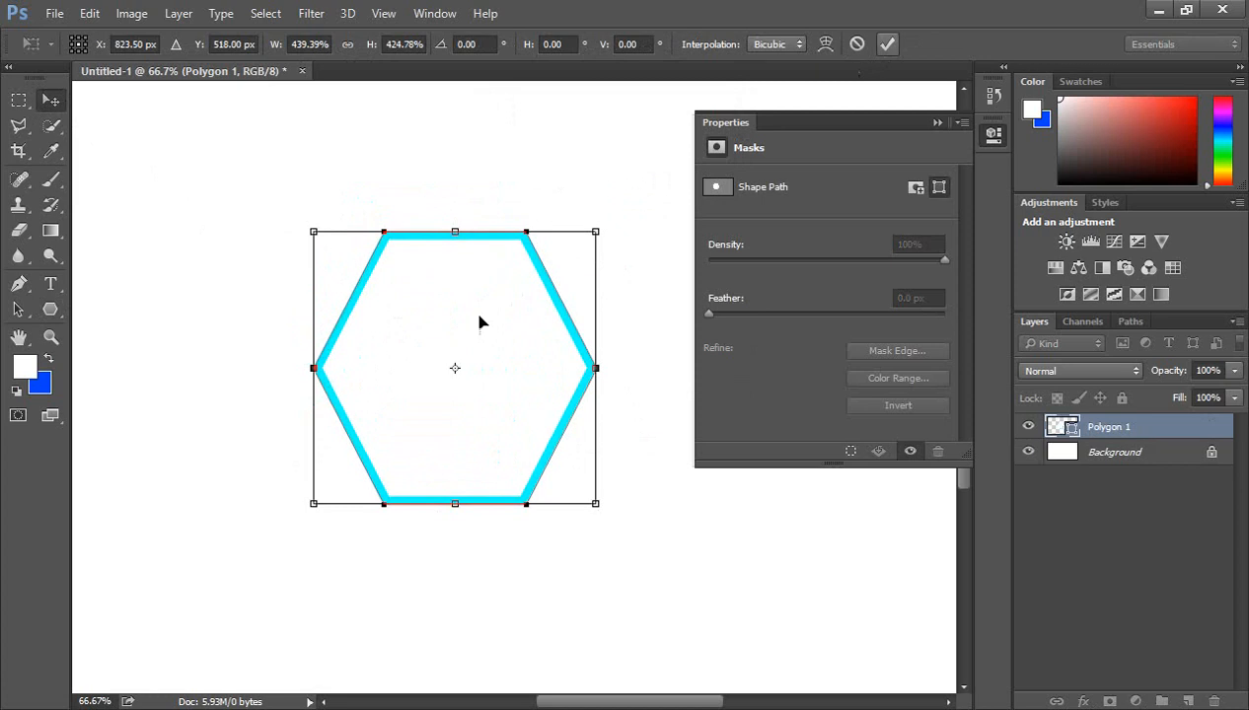
Delete the hexagon and draw a horizontal line about 577 px long with a 1 px weight across the canvas
key("Delete")
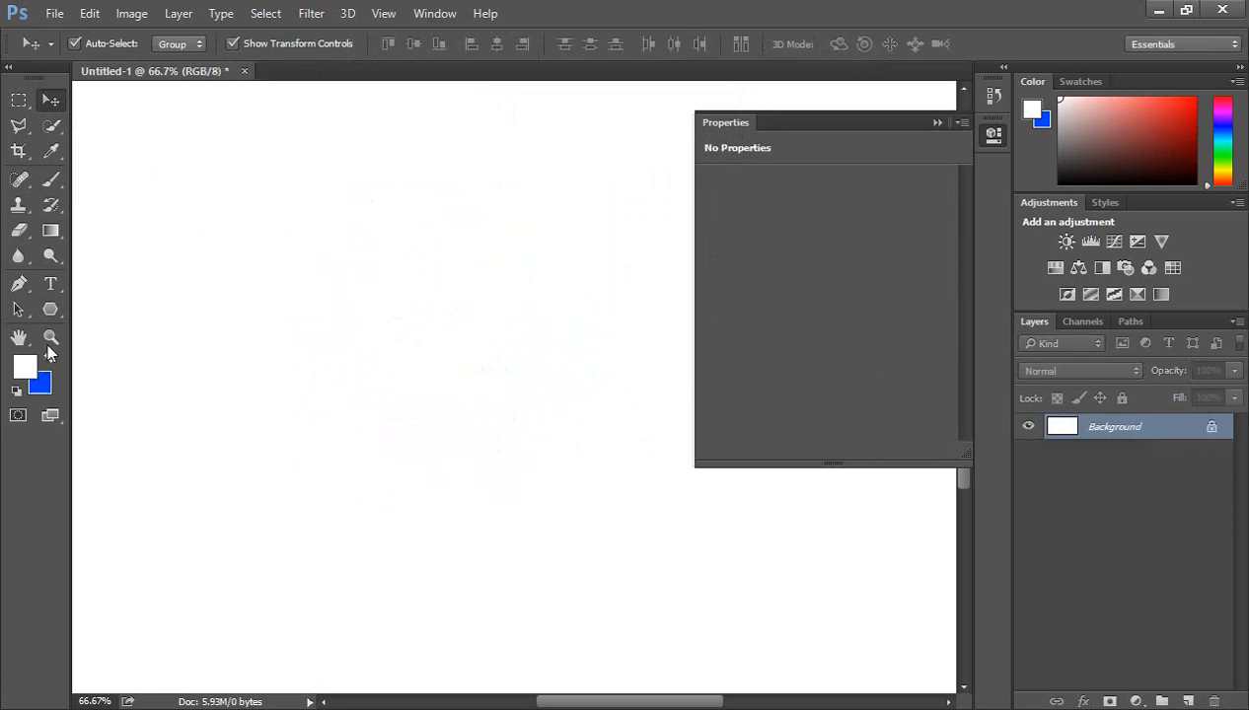
left_click(49, 308)
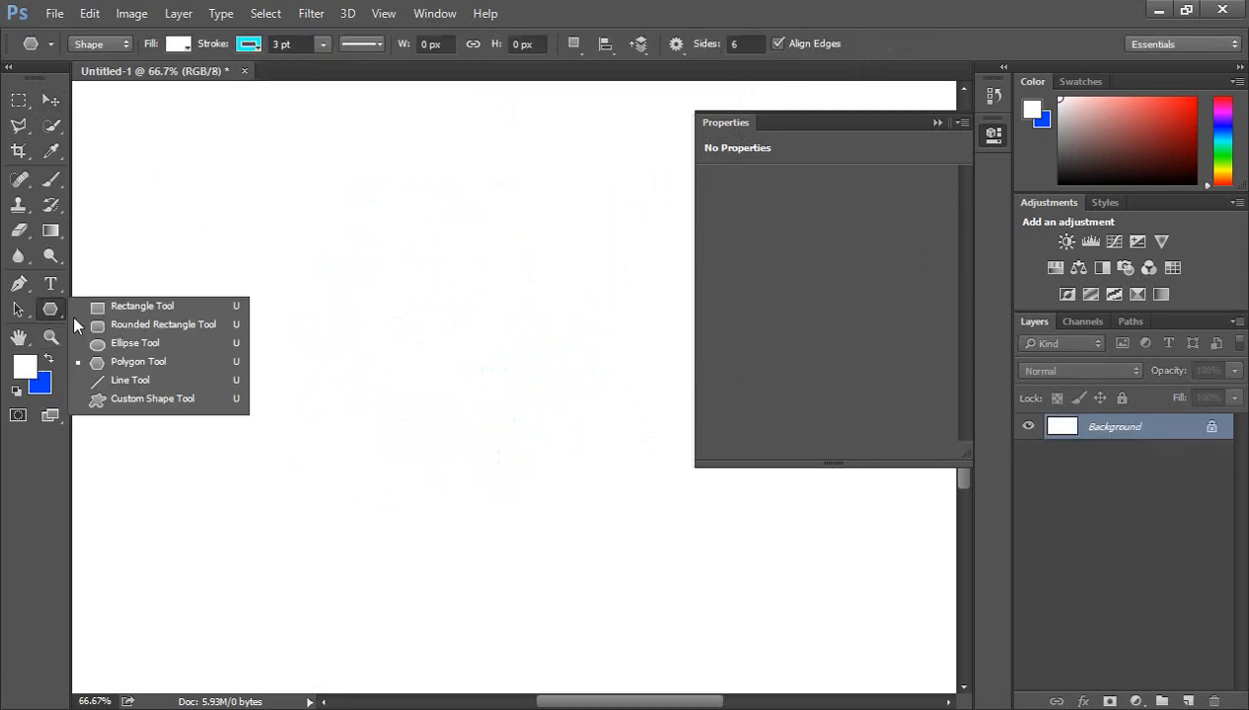
left_click(133, 380)
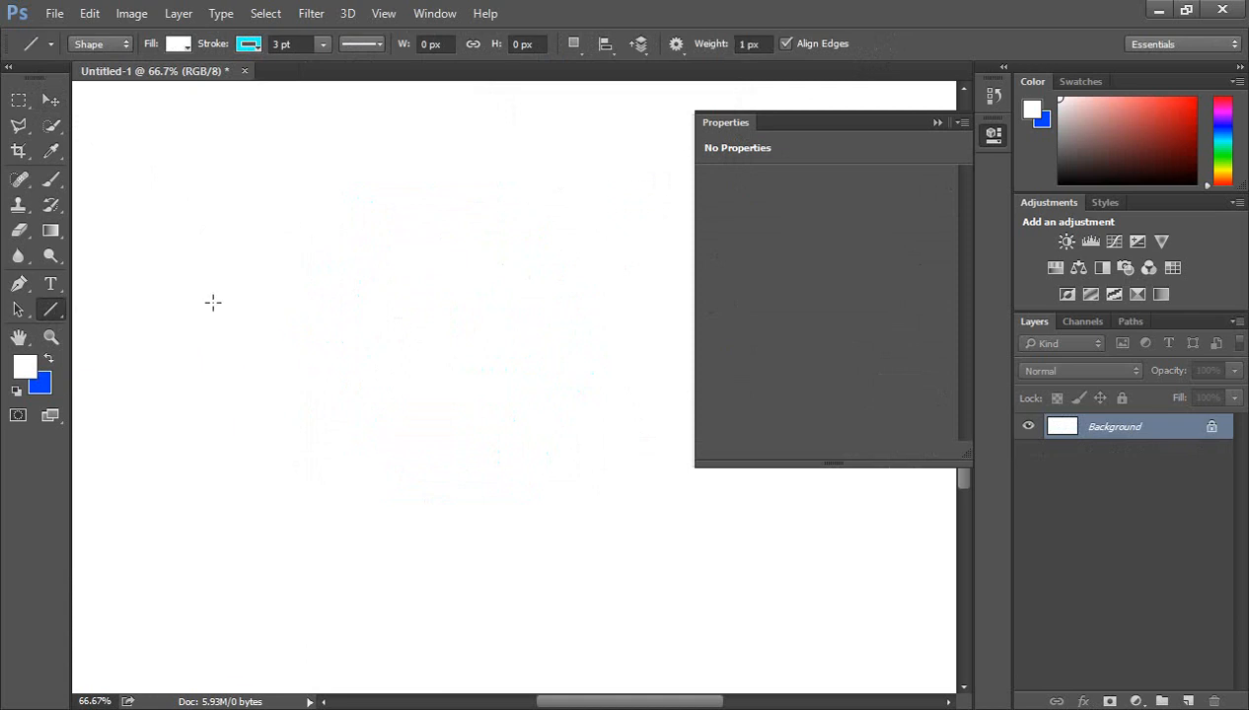
left_click_drag(213, 302, 589, 331)
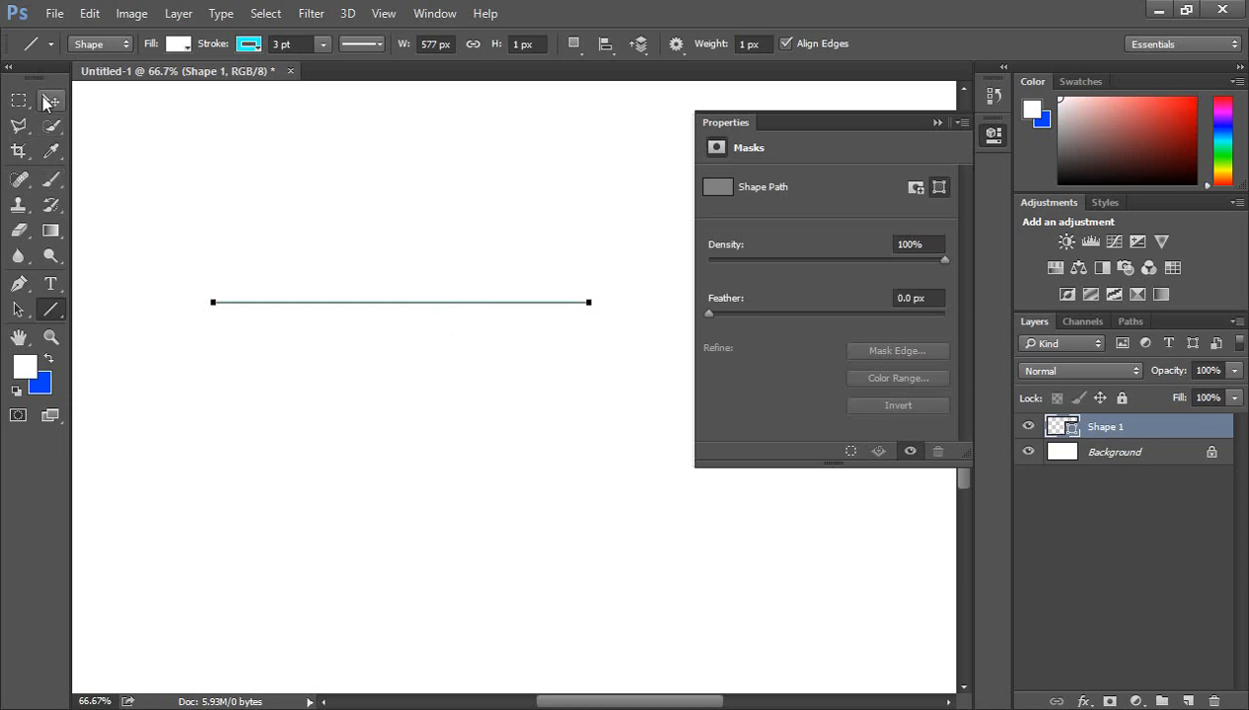
left_click(50, 100)
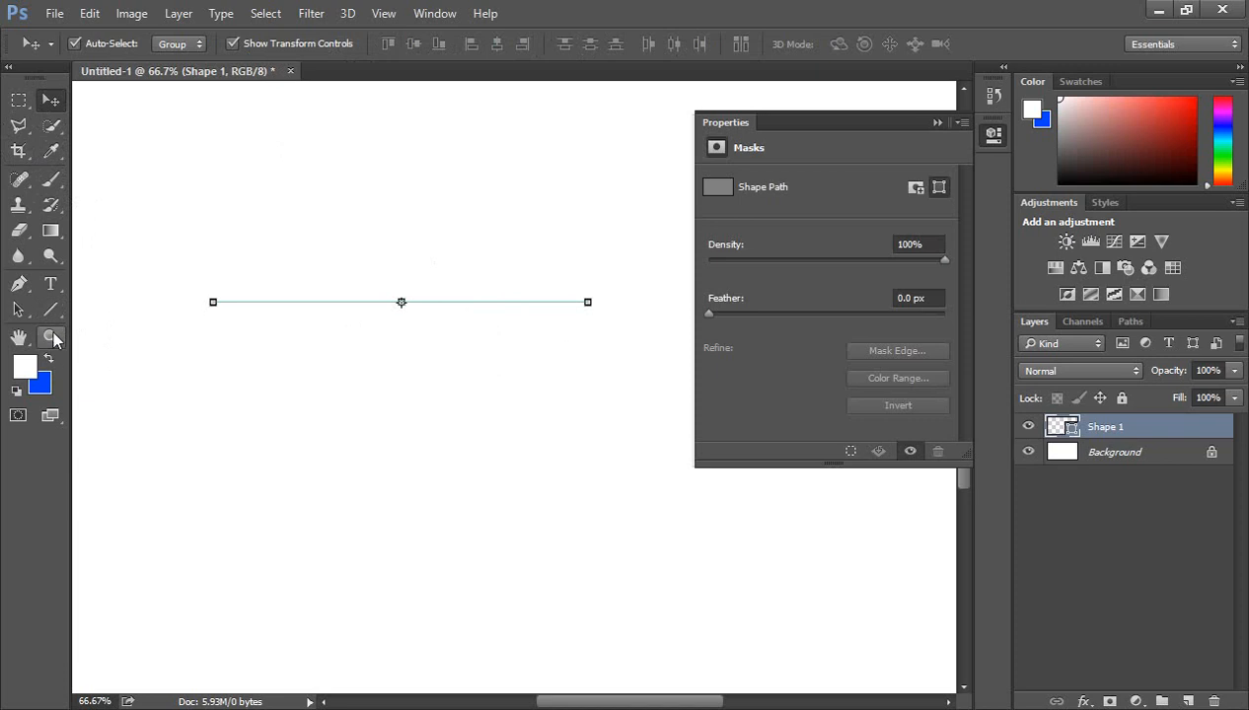
Activate the Custom Shape tool and delete the horizontal line from the canvas
left_click(51, 308)
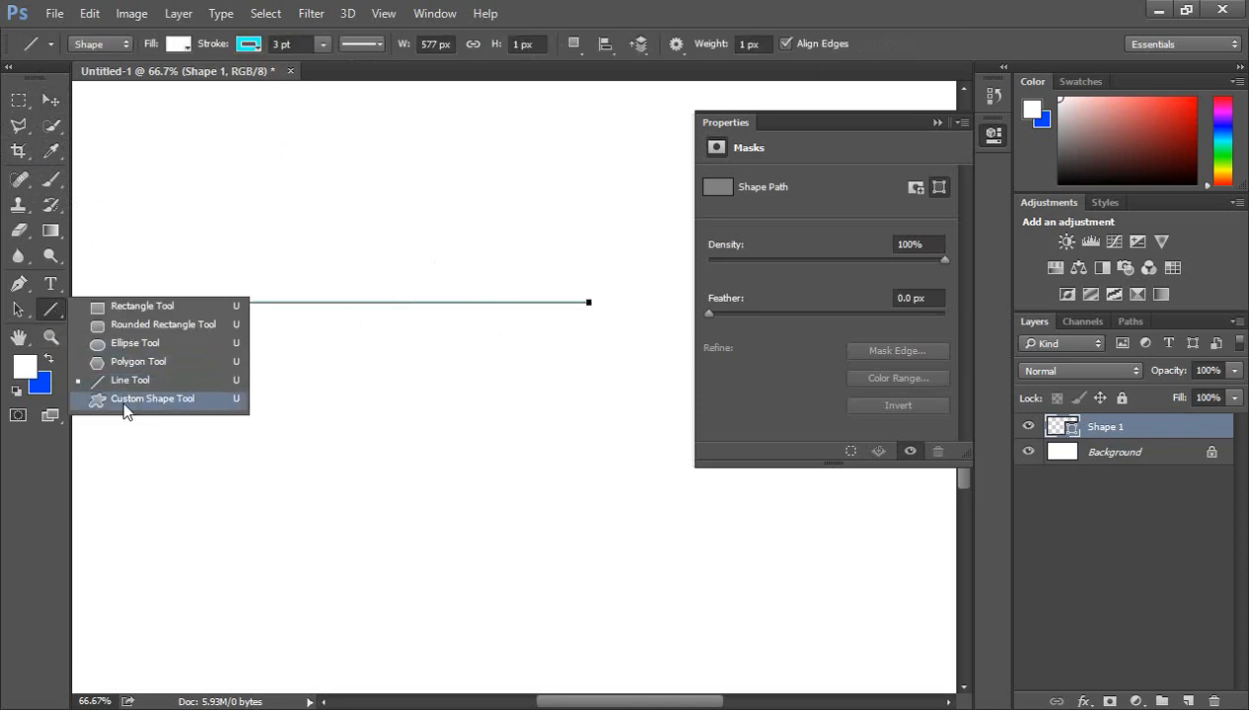
left_click(158, 399)
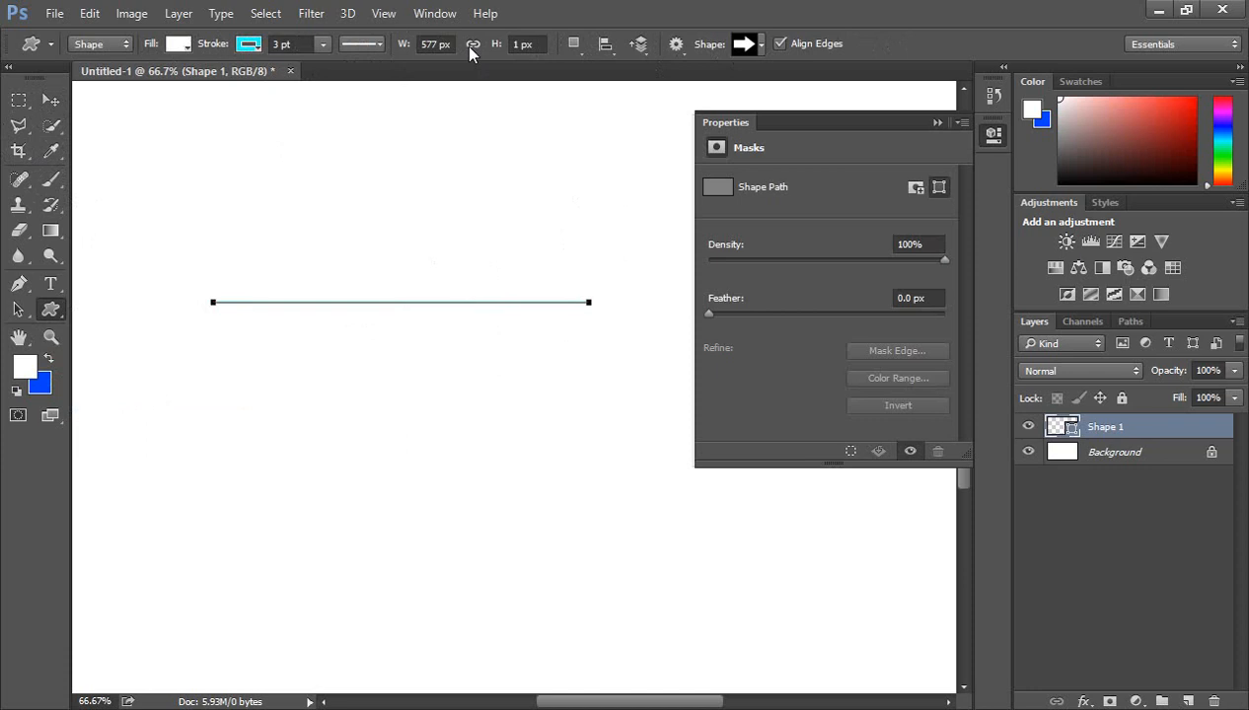
left_click(50, 100)
key("Delete")
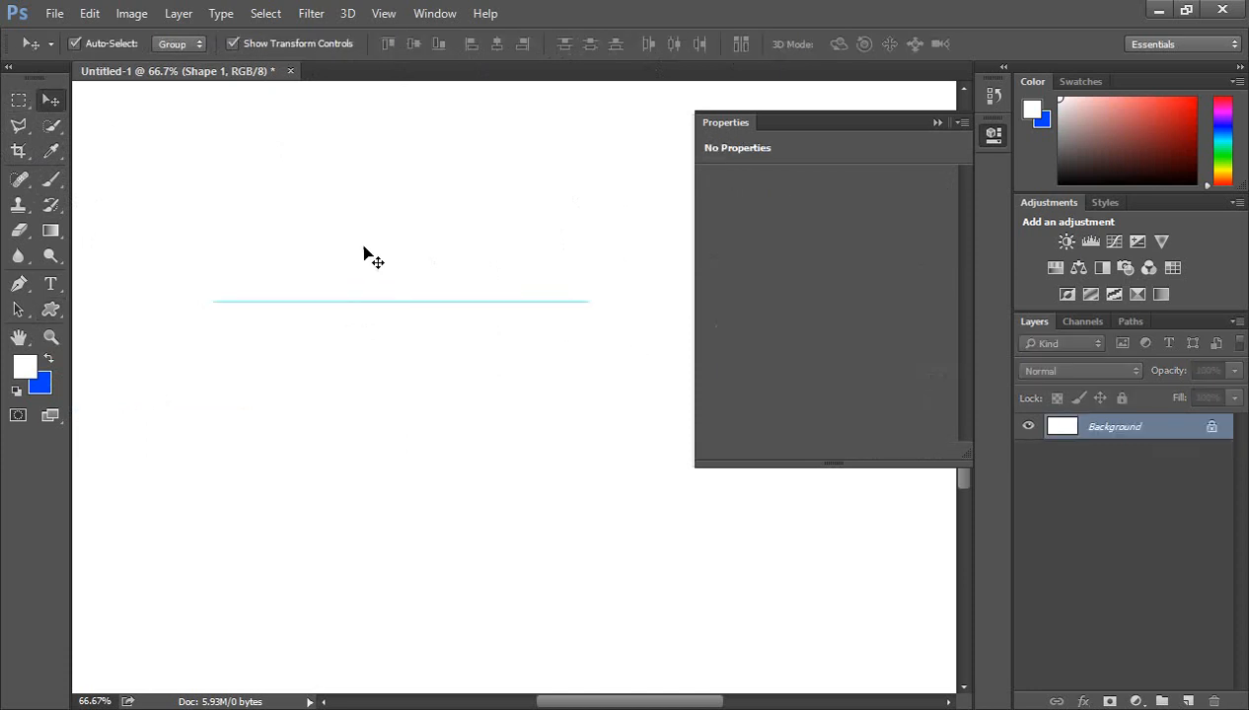
Enlarge the custom shape picker, choose the envelope shape and draw it about 271 by 215 px near the canvas centre
left_click(48, 309)
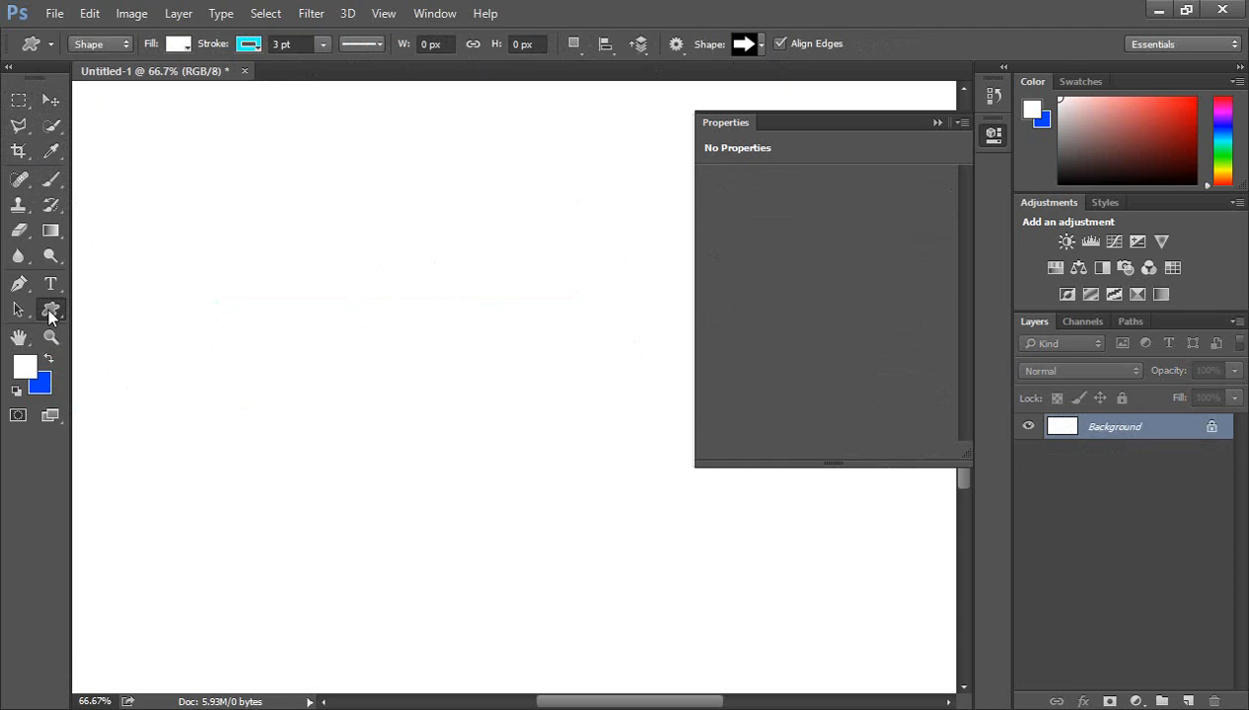
left_click(760, 44)
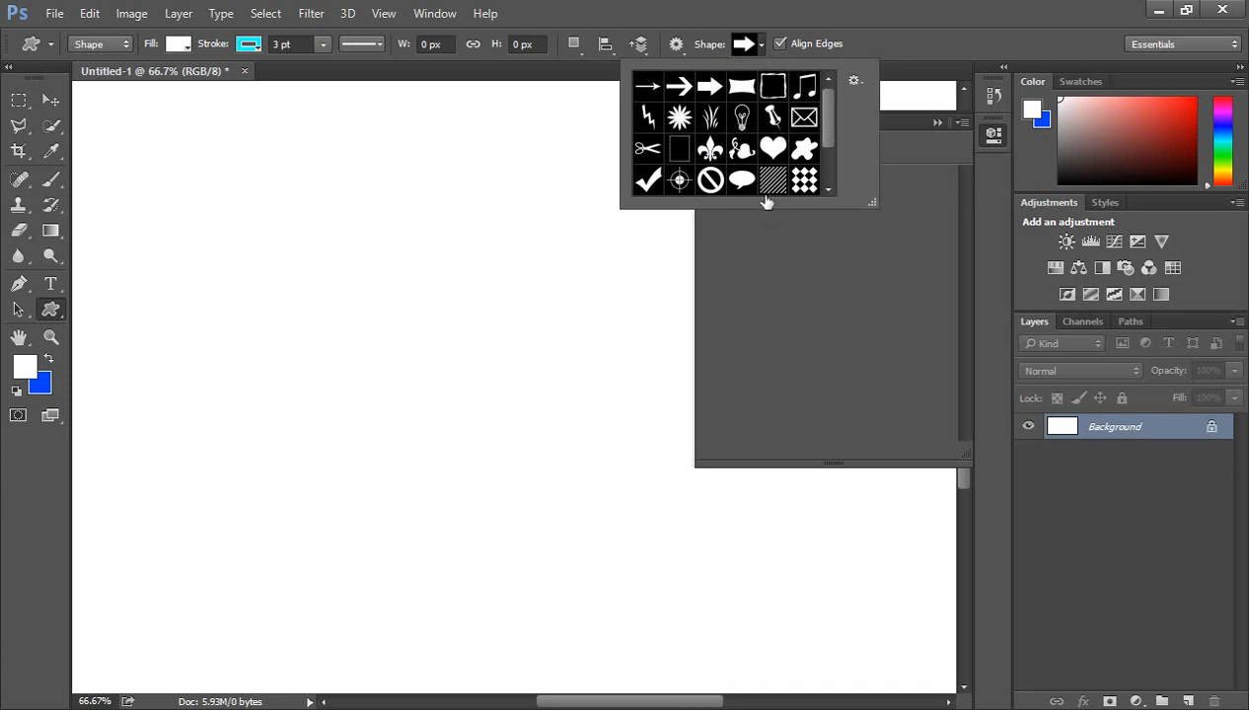
left_click_drag(872, 203, 935, 284)
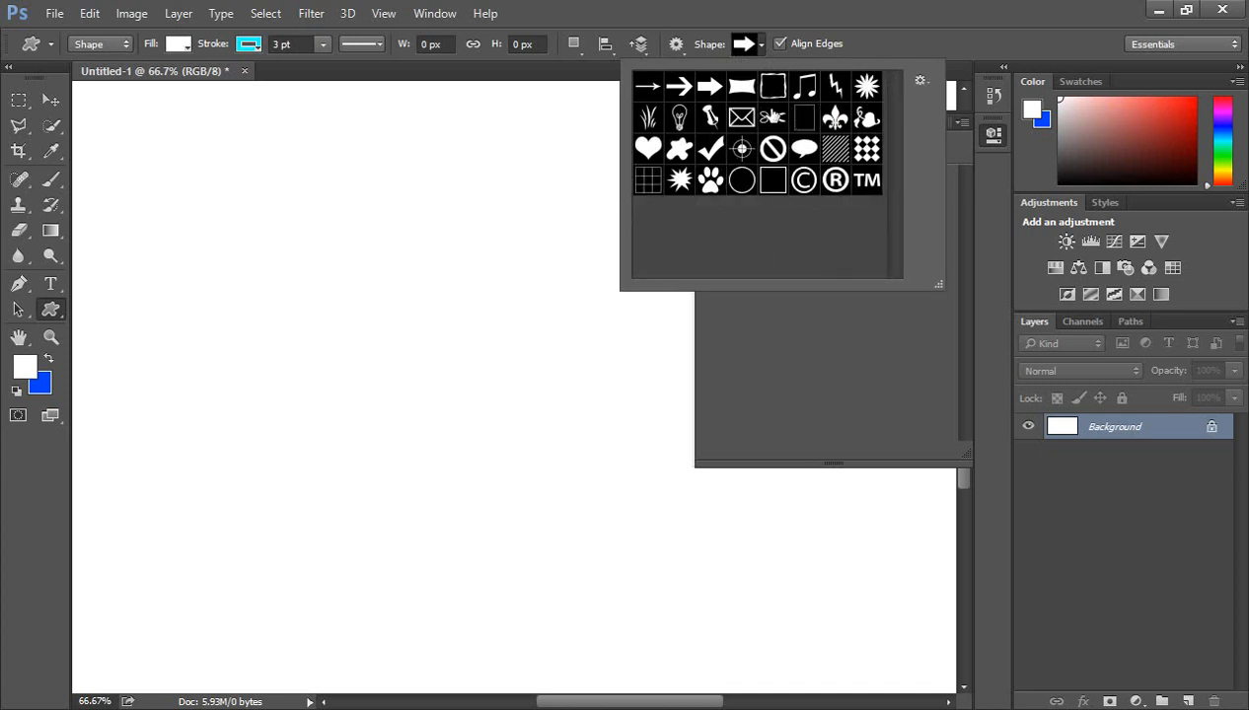
left_click(744, 119)
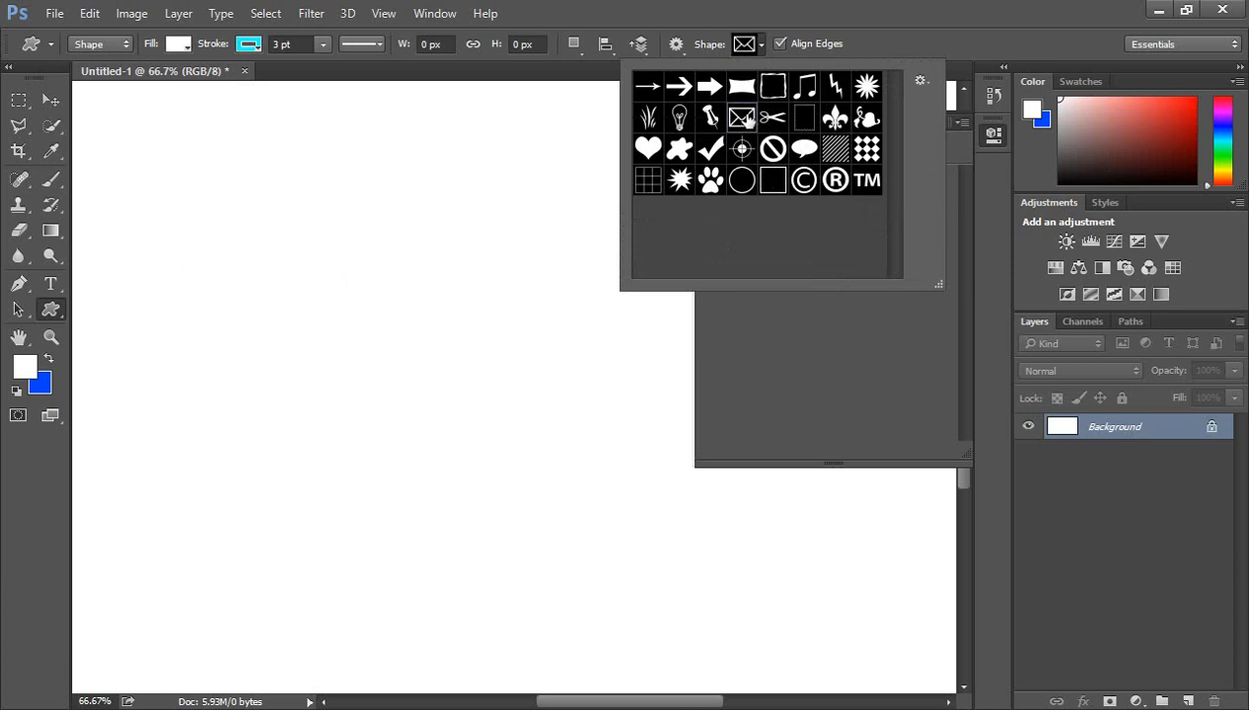
left_click(333, 235)
left_click_drag(329, 233, 503, 371)
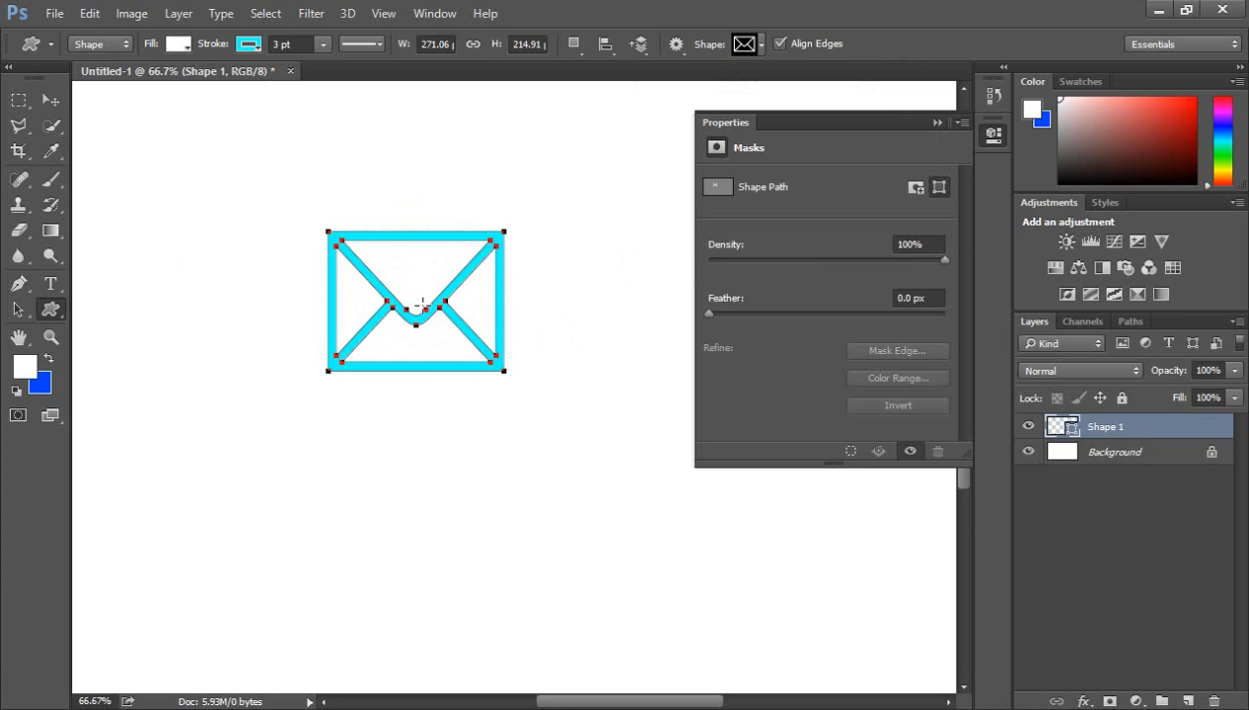
Draw a second envelope about 257 by 220 px to the left of the first and set its stroke to red
left_click(760, 46)
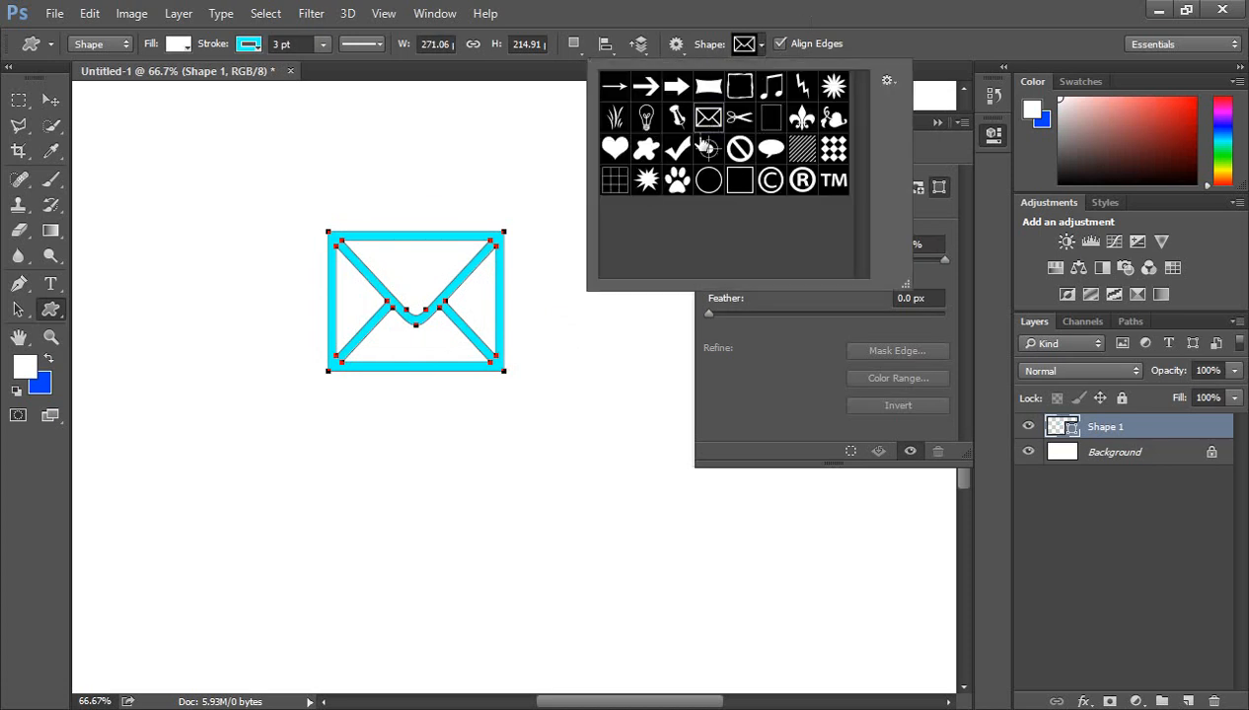
left_click_drag(126, 247, 295, 391)
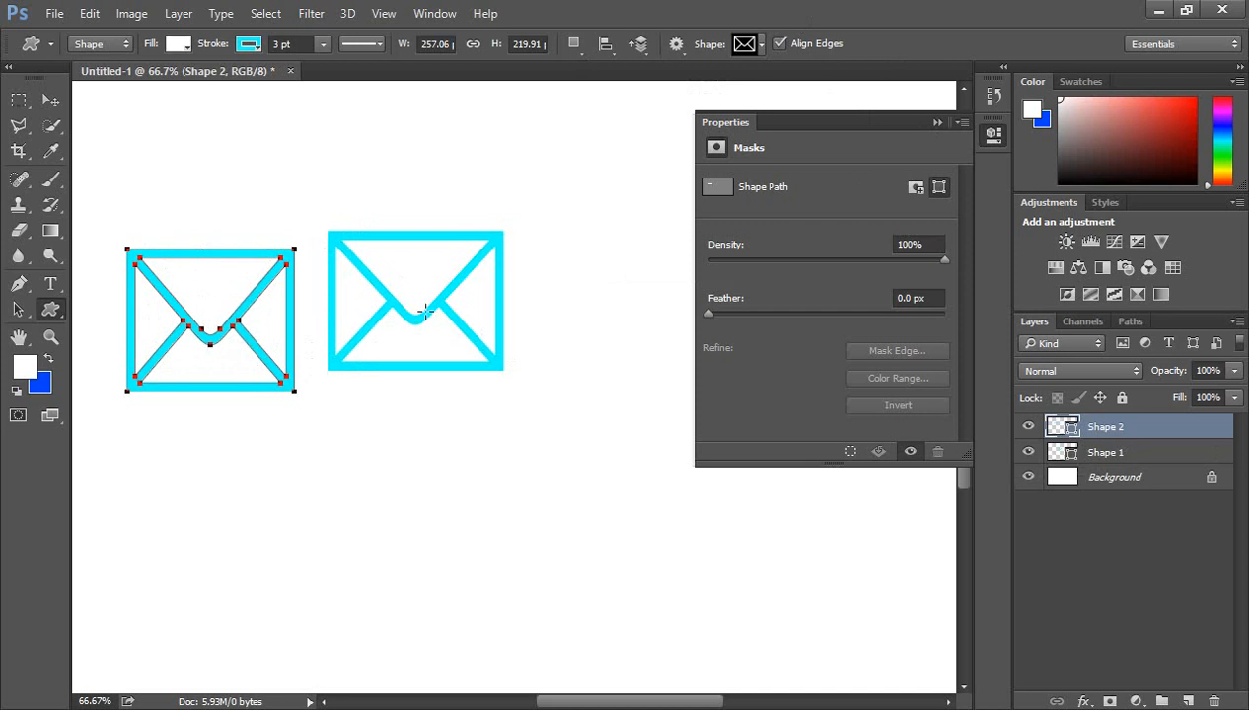
left_click(249, 44)
left_click(153, 146)
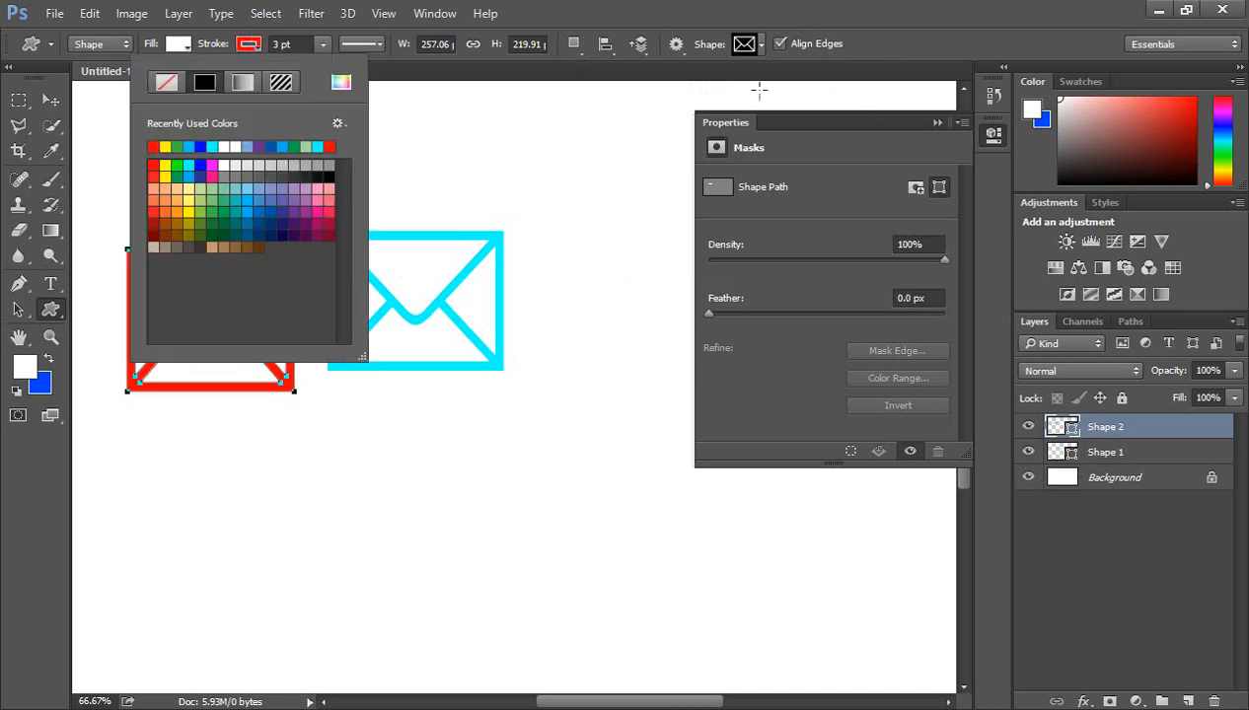
left_click(883, 43)
Draw a third envelope about 332 by 201 px below the other two and a fleur-de-lis about 218 by 239 px to its right
left_click(742, 44)
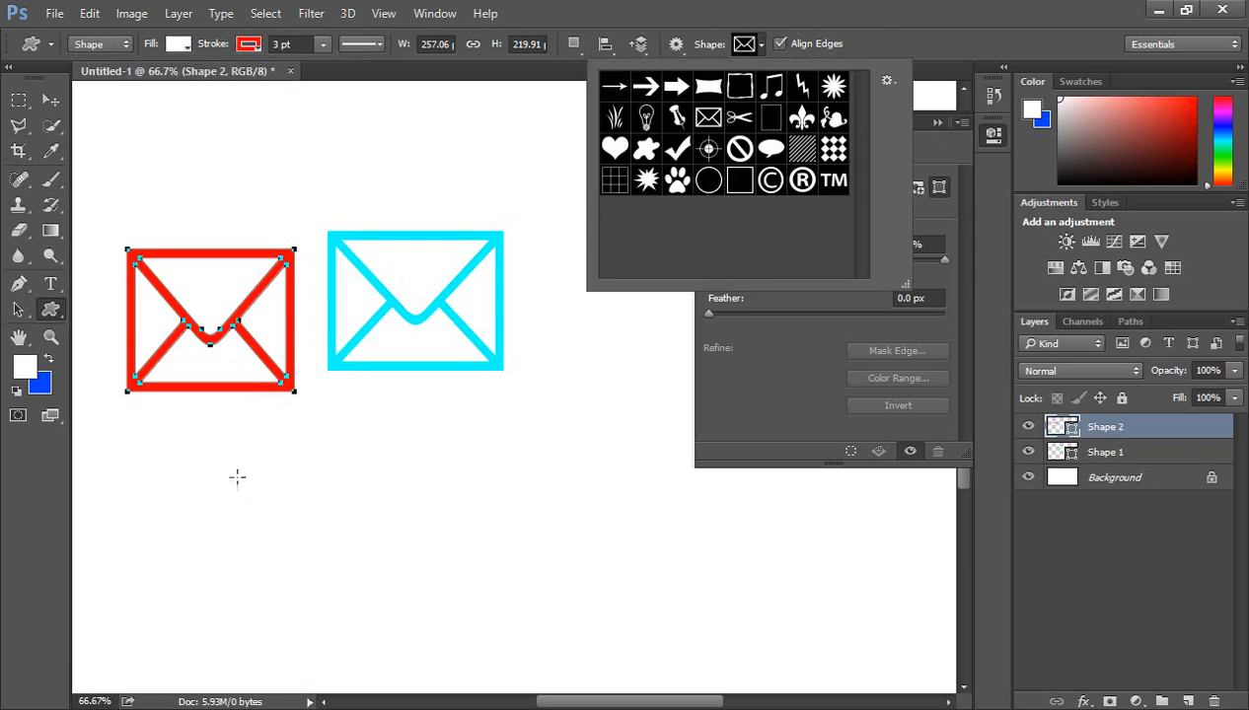
left_click_drag(233, 459, 449, 589)
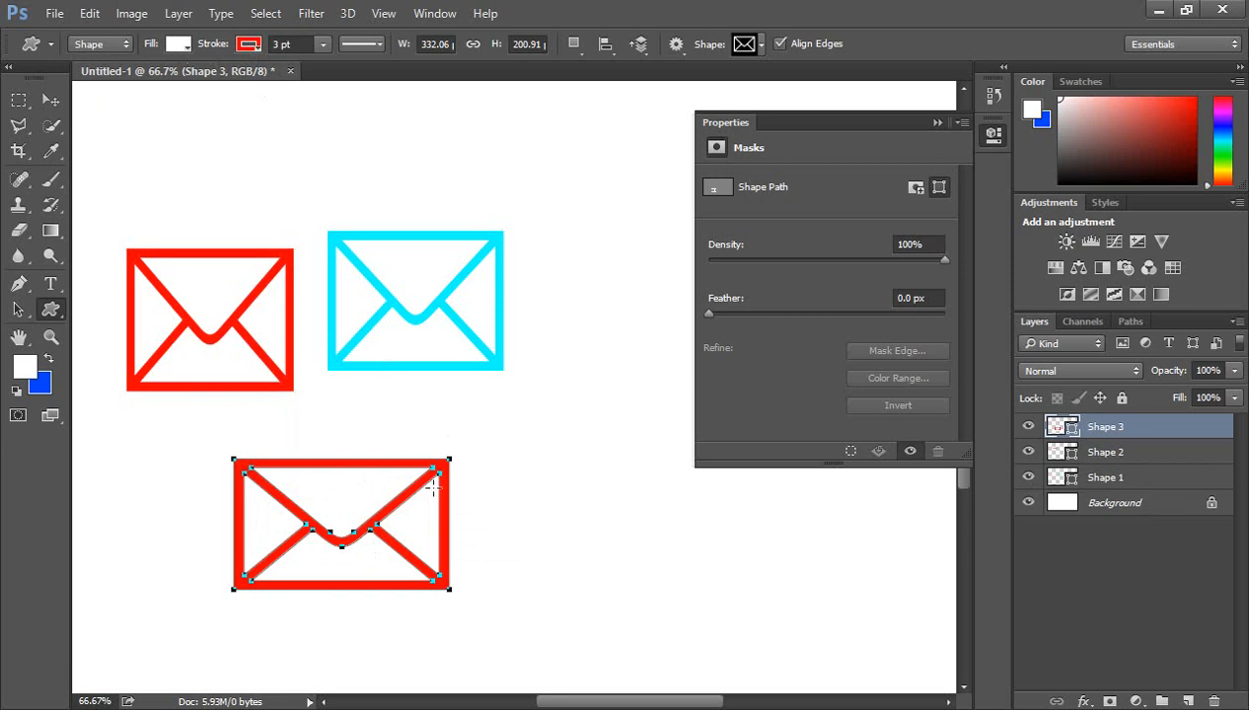
left_click(760, 44)
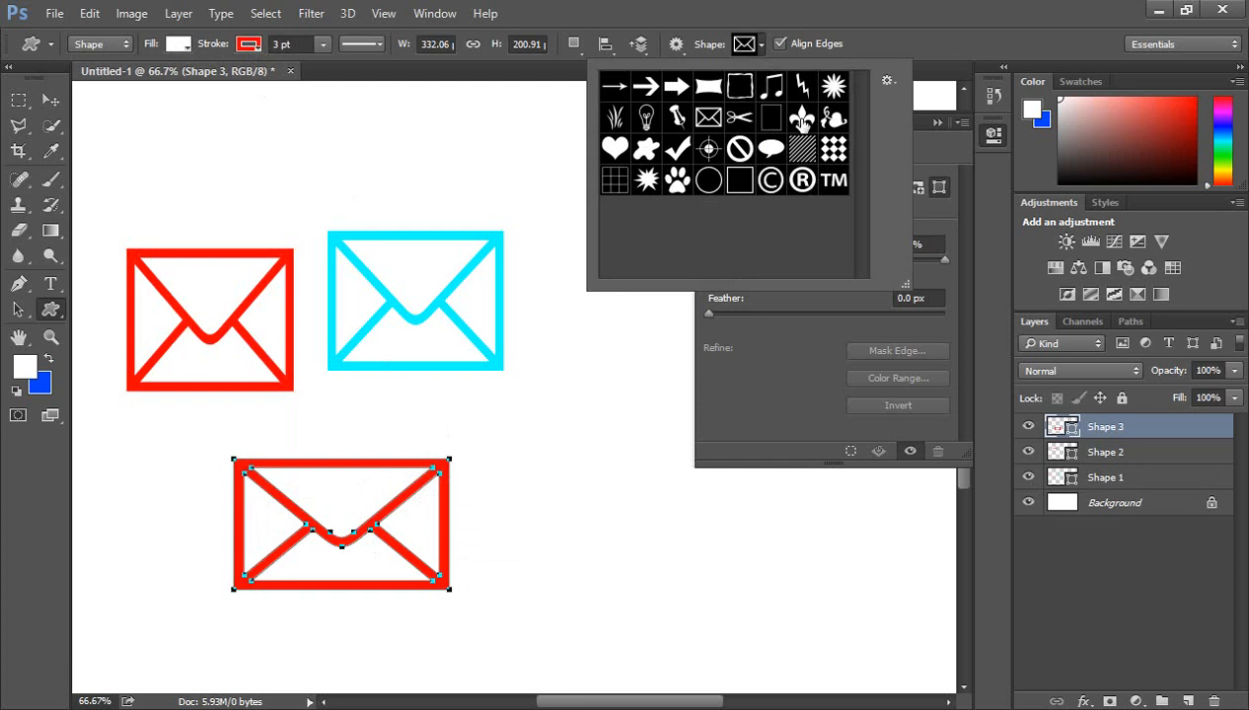
left_click(801, 119)
left_click_drag(511, 406, 647, 564)
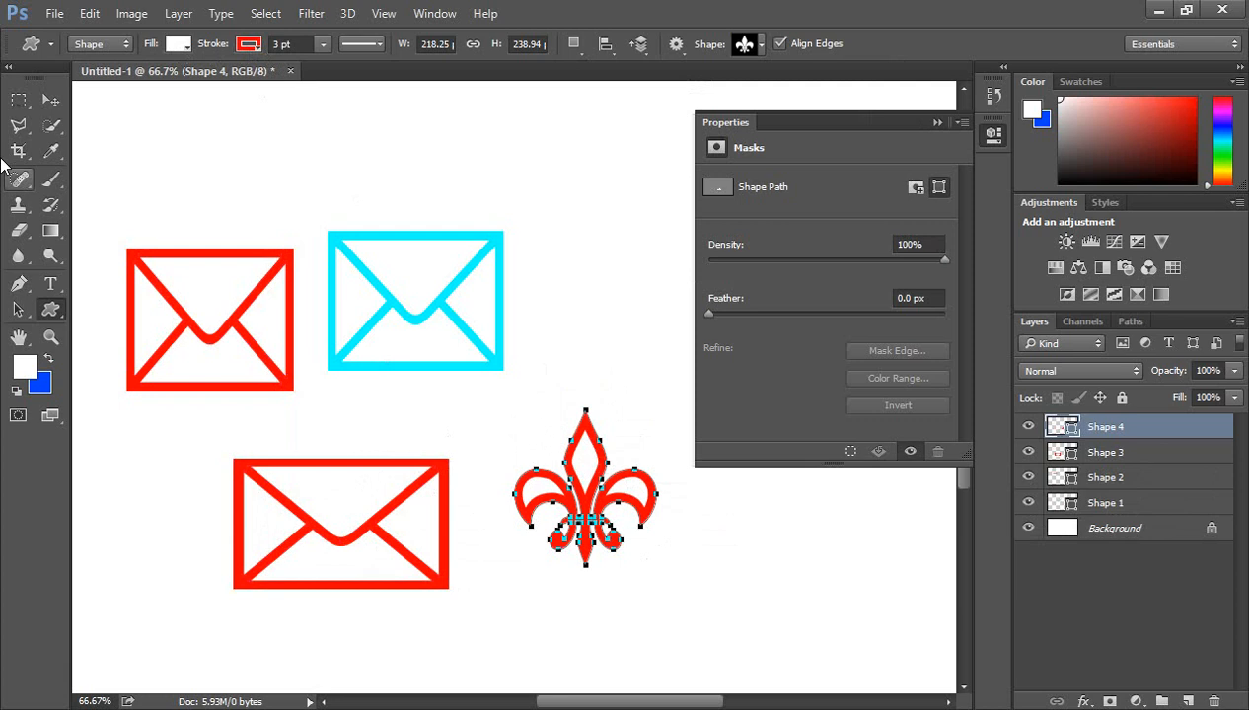
Reposition the fleur-de-lis slightly up and to the right of where it was drawn
left_click(50, 99)
left_click_drag(598, 459, 605, 401)
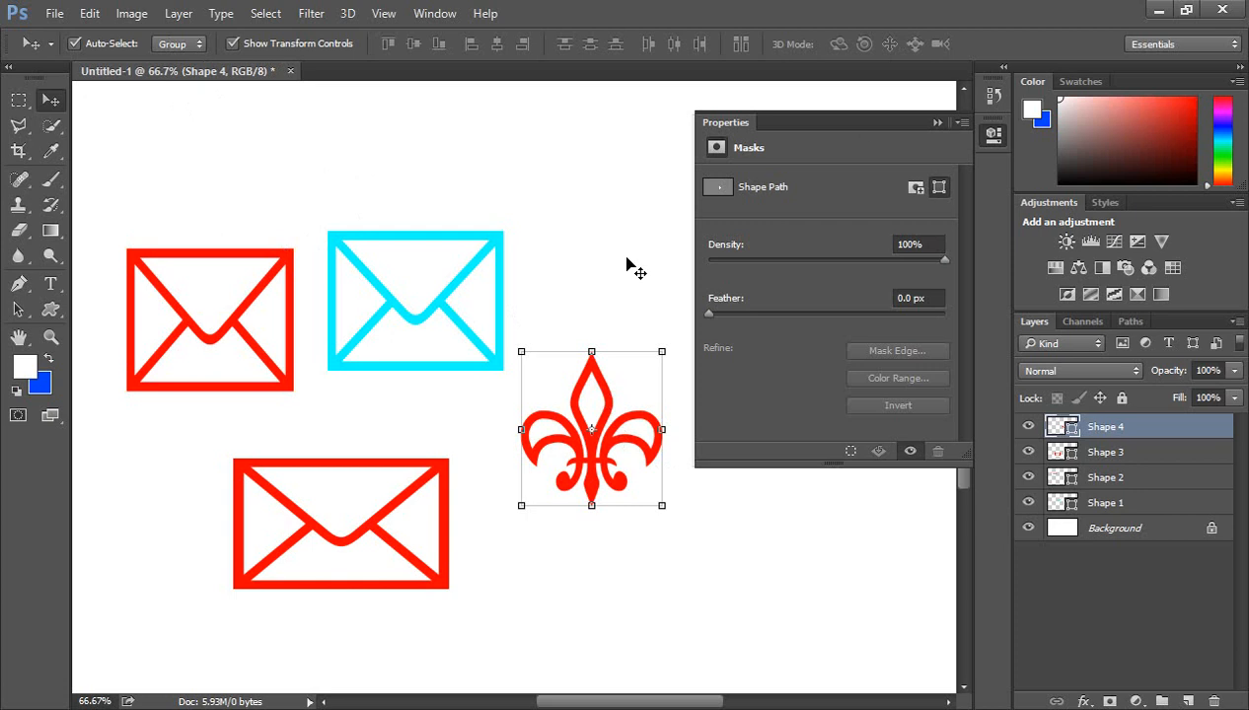
left_click(580, 245)
left_click_drag(612, 437, 625, 477)
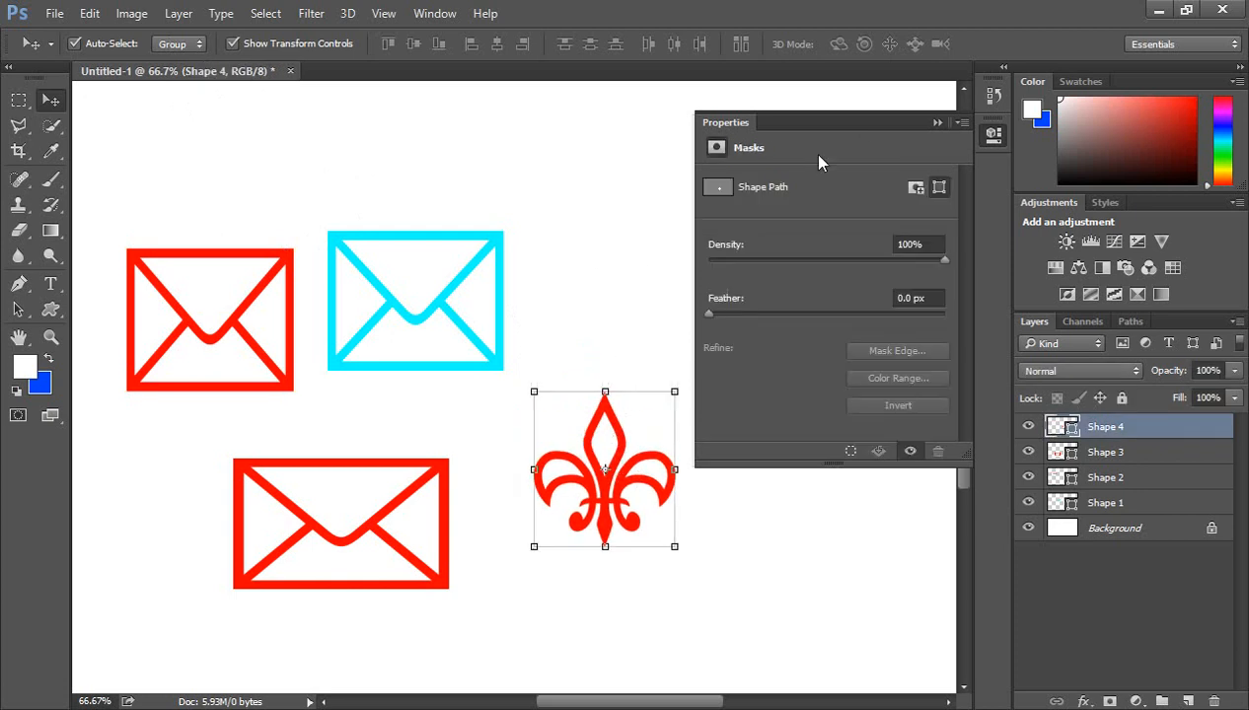
Set the fill of the fleur-de-lis to green
left_click(50, 310)
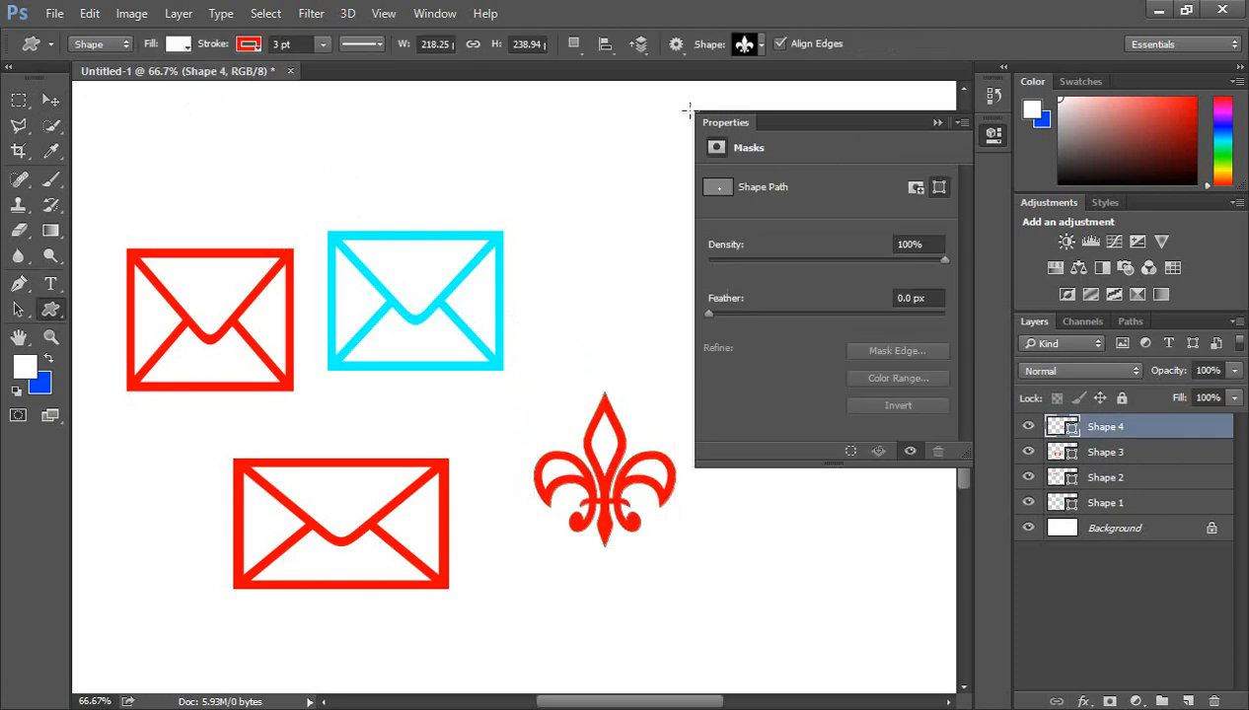
left_click(182, 47)
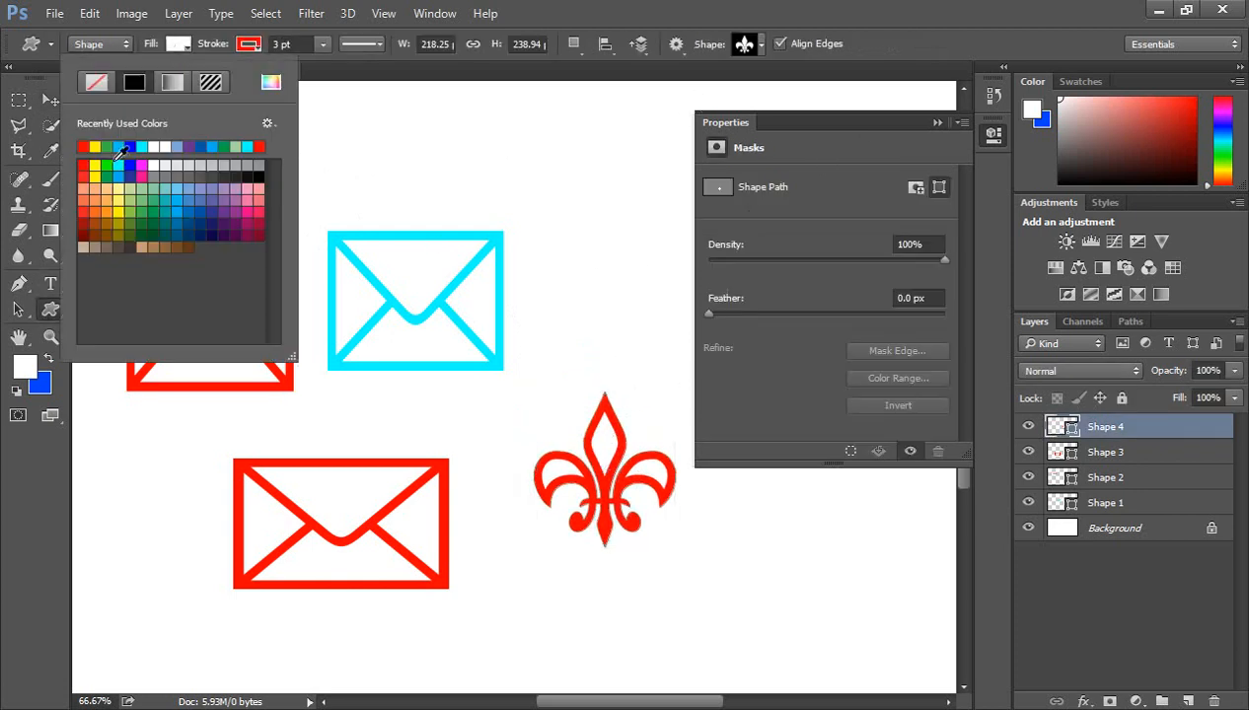
left_click(109, 161)
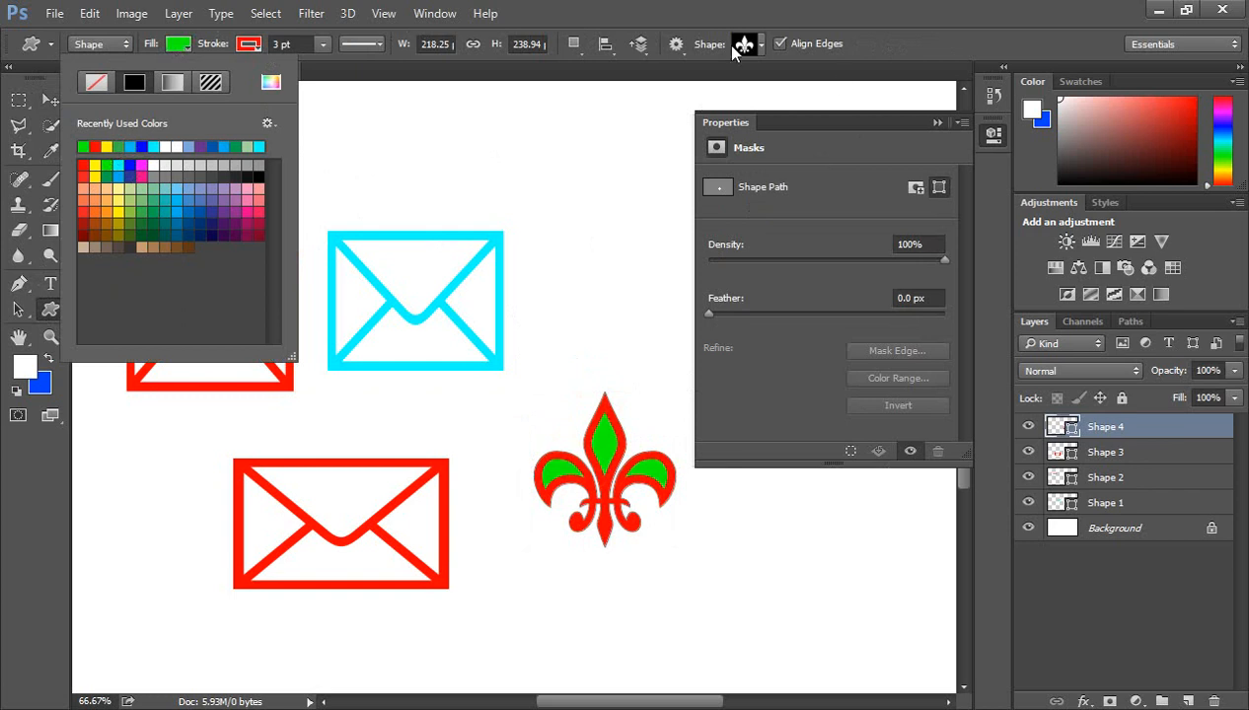
Draw a second fleur-de-lis about 191 by 191 px above the first and move it down and right, clear of the cyan envelope
left_click(758, 48)
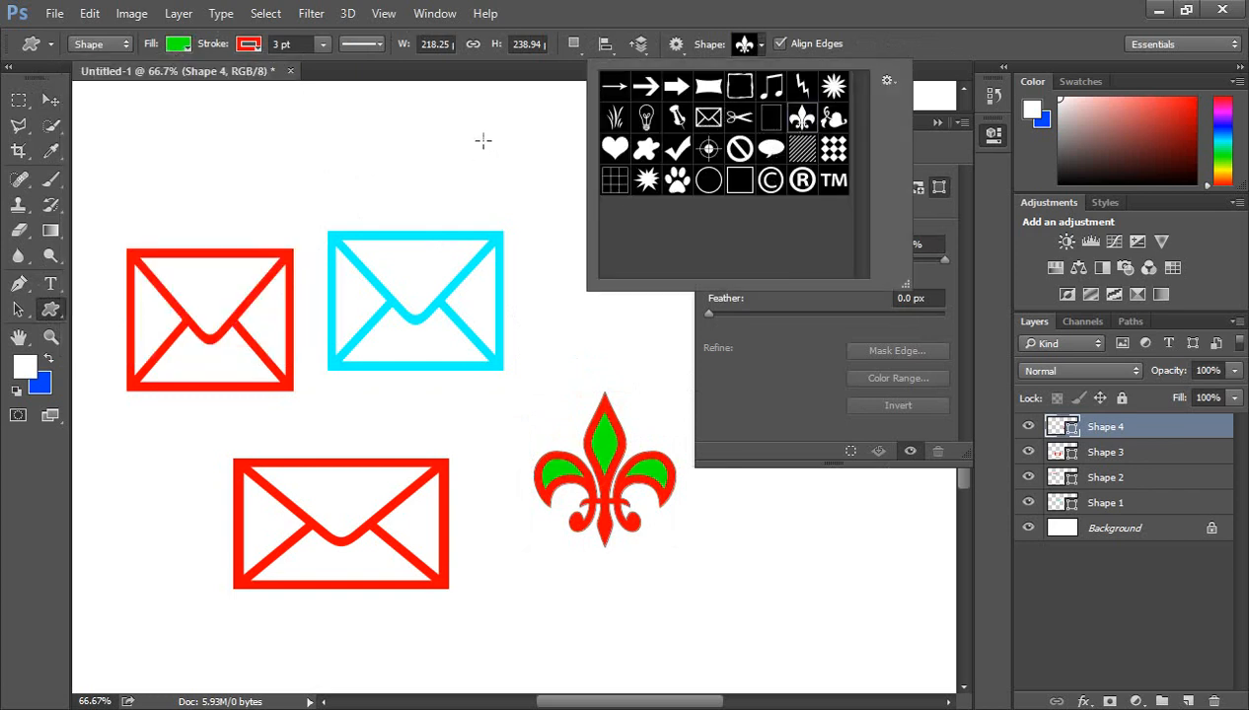
left_click_drag(475, 123, 601, 248)
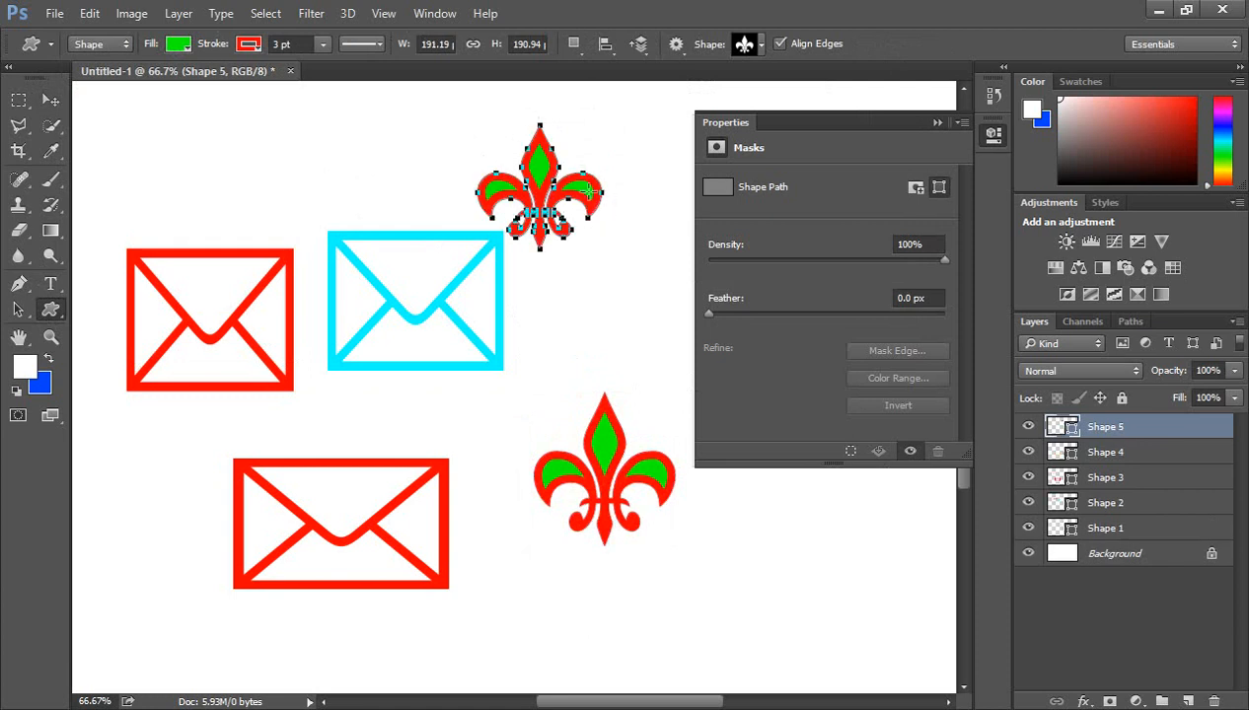
left_click(50, 100)
left_click_drag(540, 209, 589, 240)
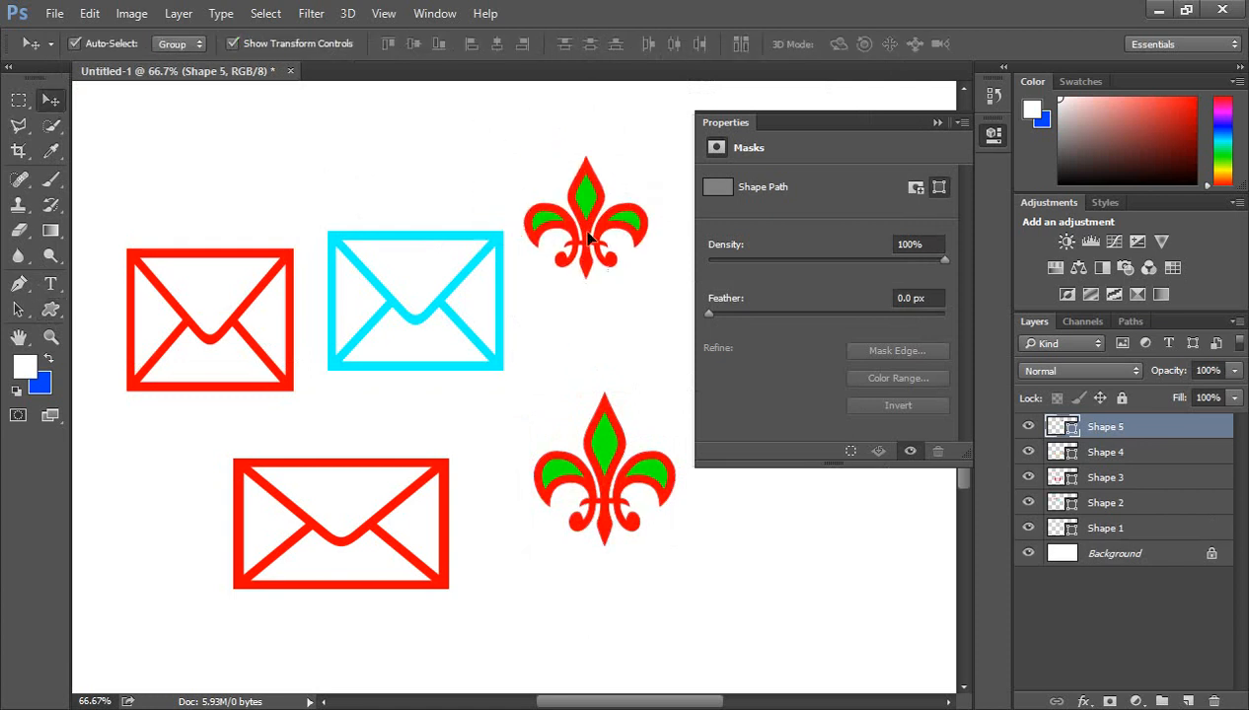
Check the available custom shape sets, choose the scissors shape and draw it about 182 by 159 px below and right of the lower fleur-de-lis
left_click(50, 309)
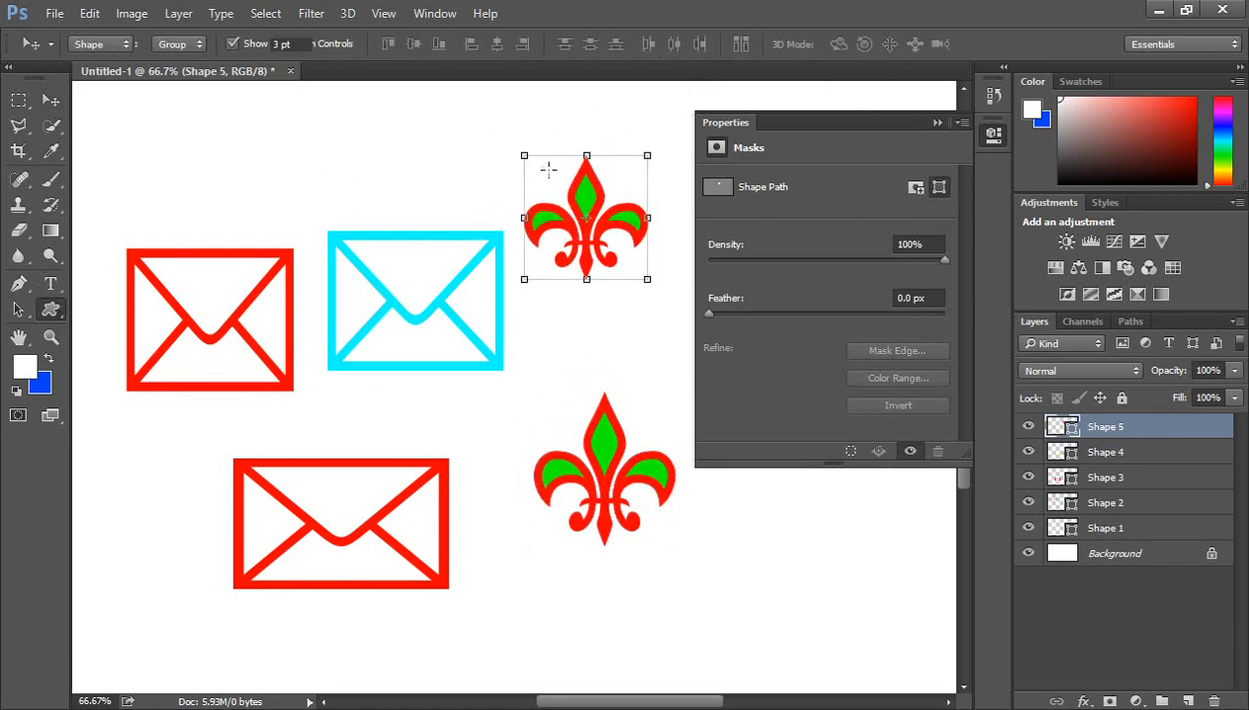
left_click(757, 44)
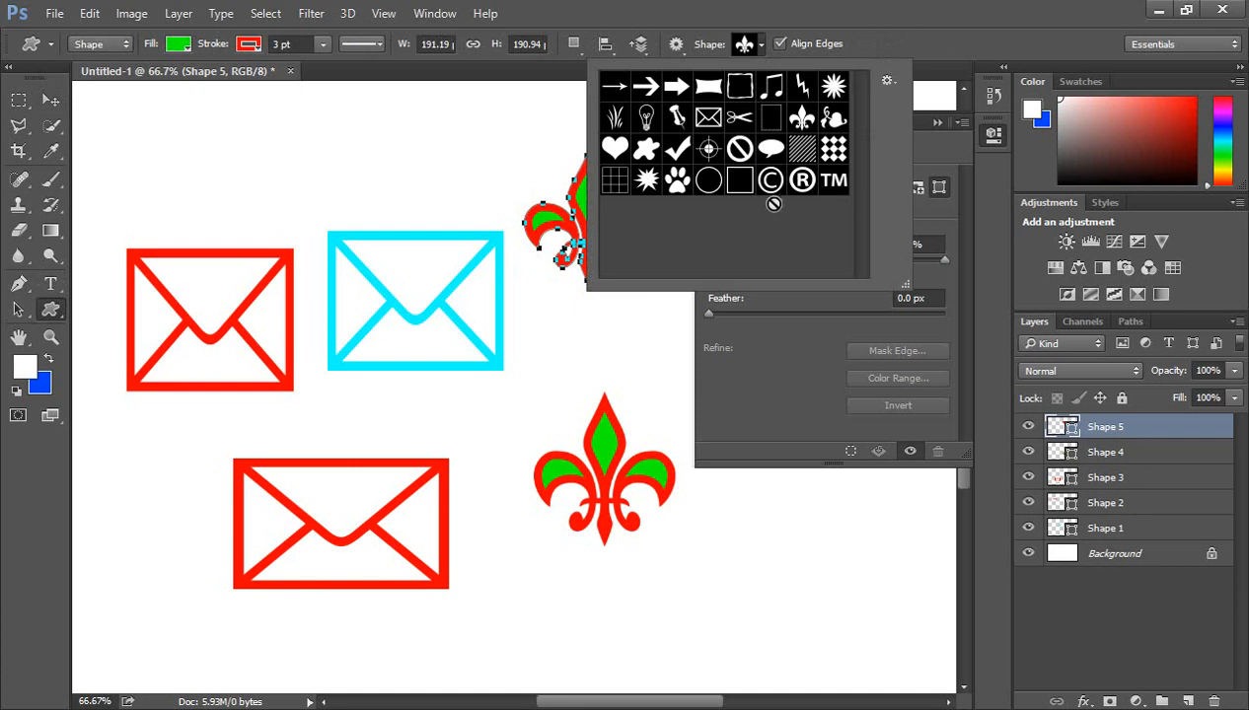
left_click(887, 84)
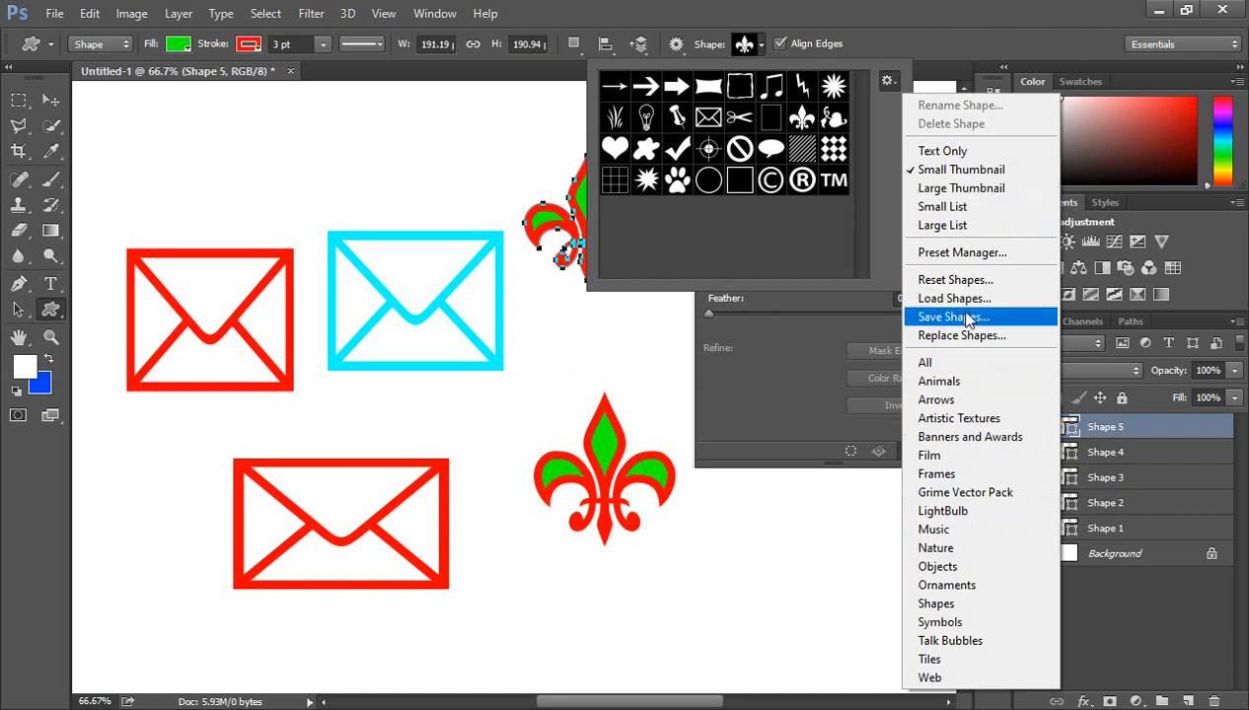
left_click(779, 246)
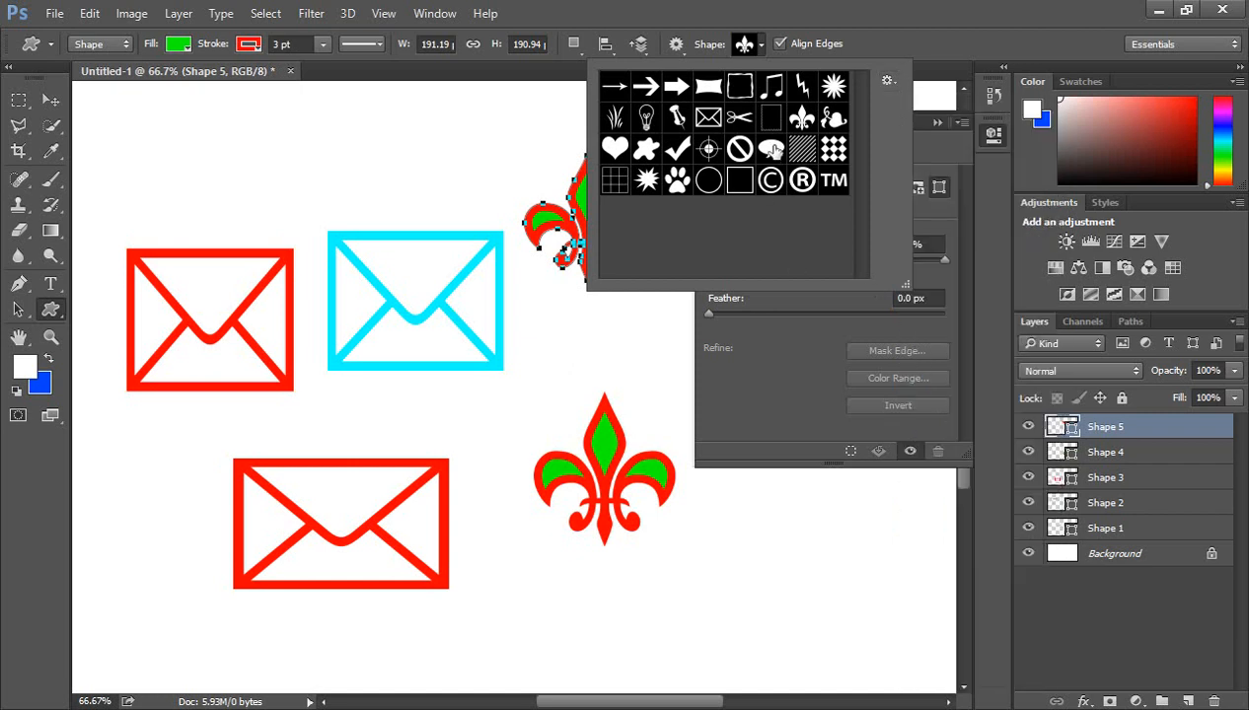
left_click(738, 119)
left_click_drag(716, 518, 837, 619)
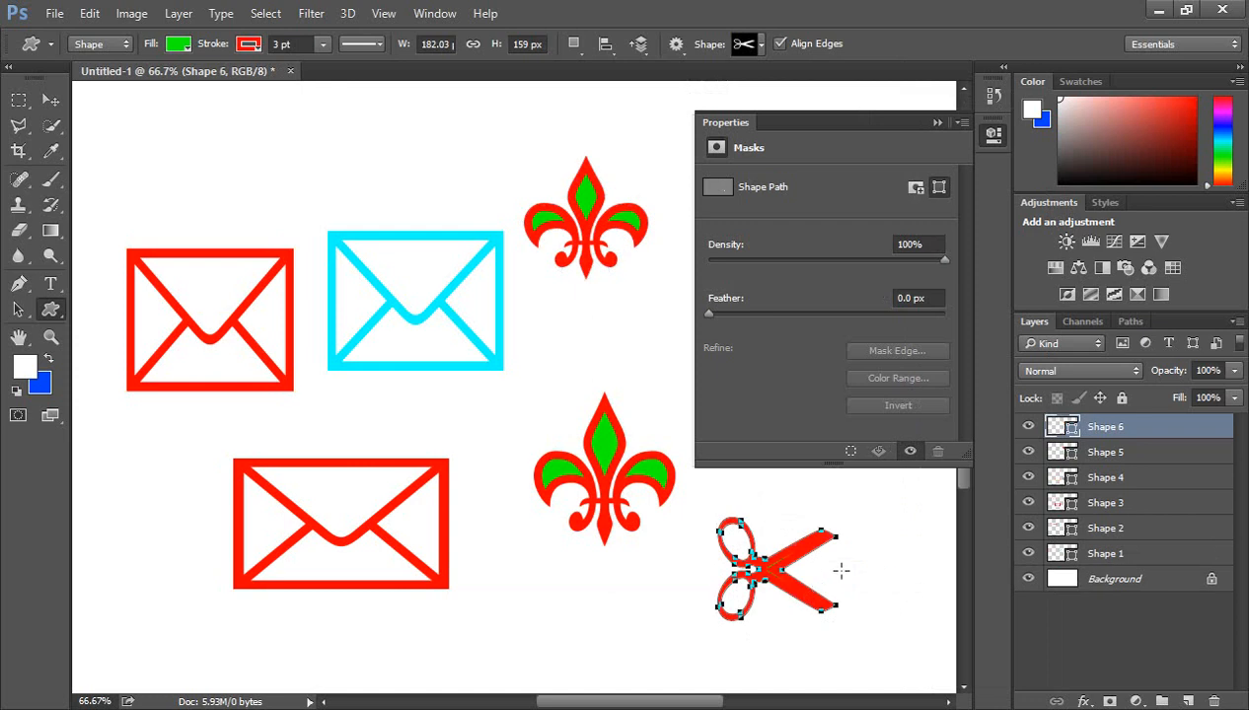
Choose the check mark custom shape and draw it about 143 by 92 px above the cyan envelope
left_click(760, 45)
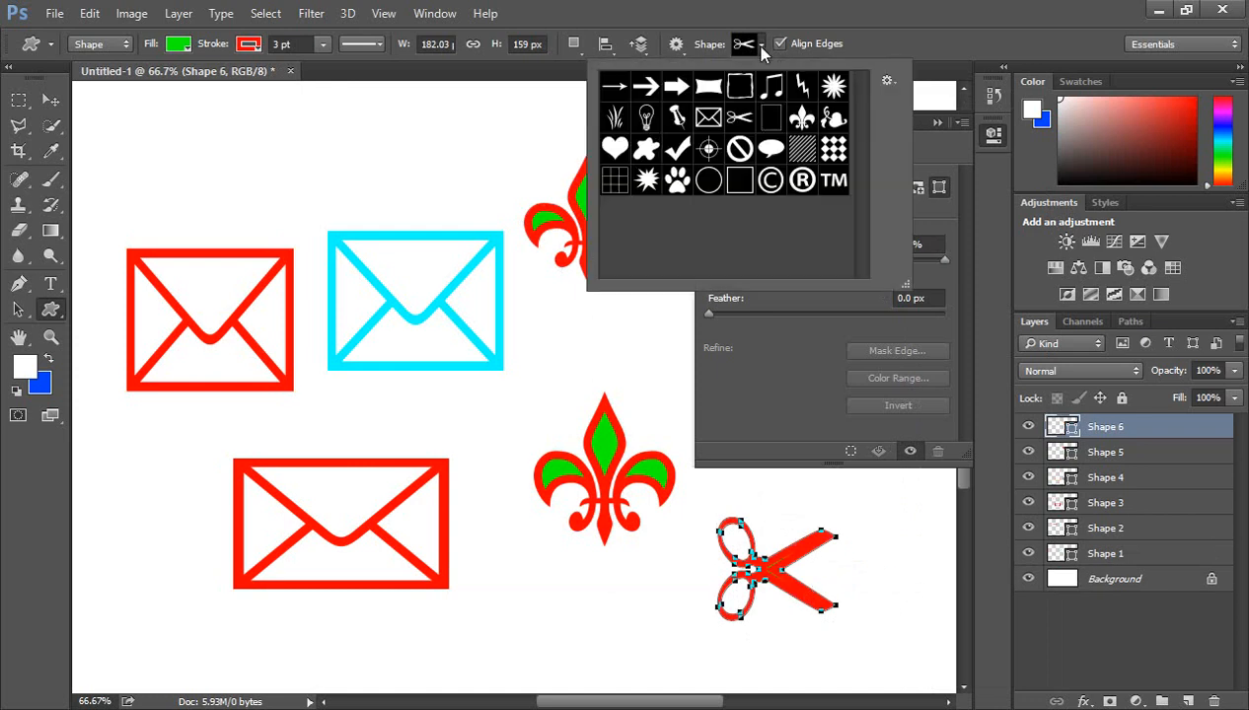
left_click(676, 148)
left_click_drag(361, 138, 454, 199)
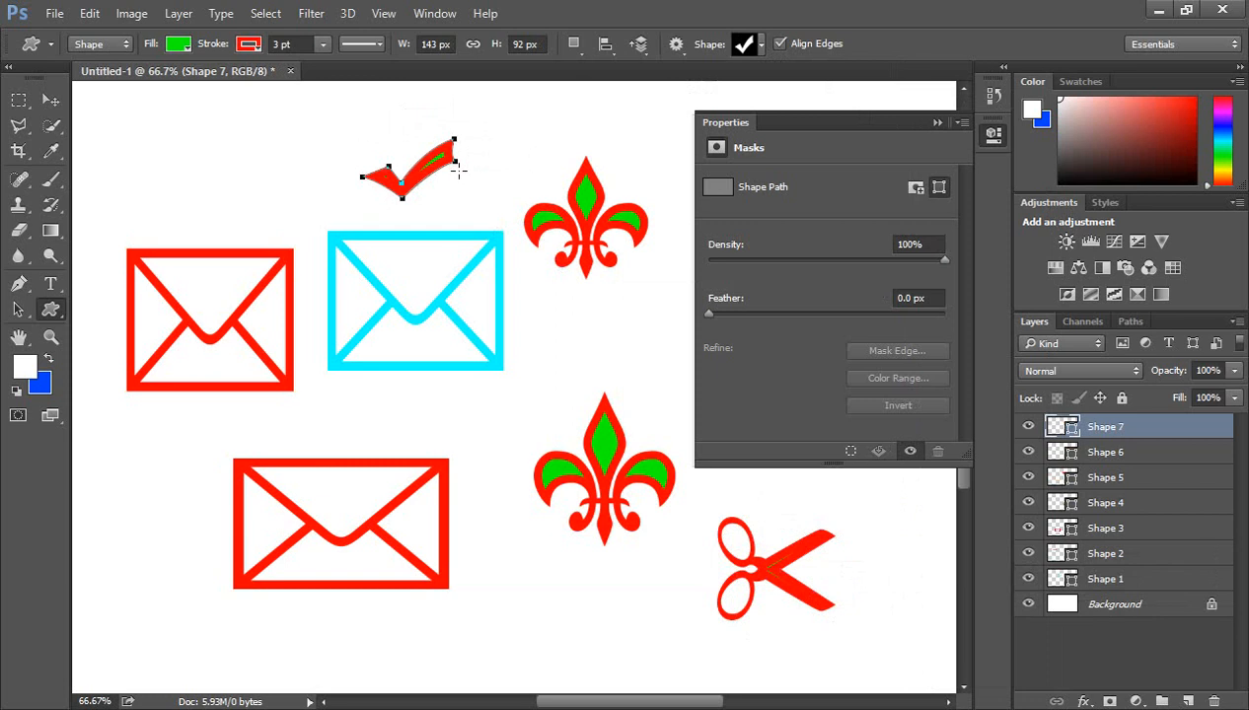
Set the check mark's stroke to green and its fill to none
left_click(249, 43)
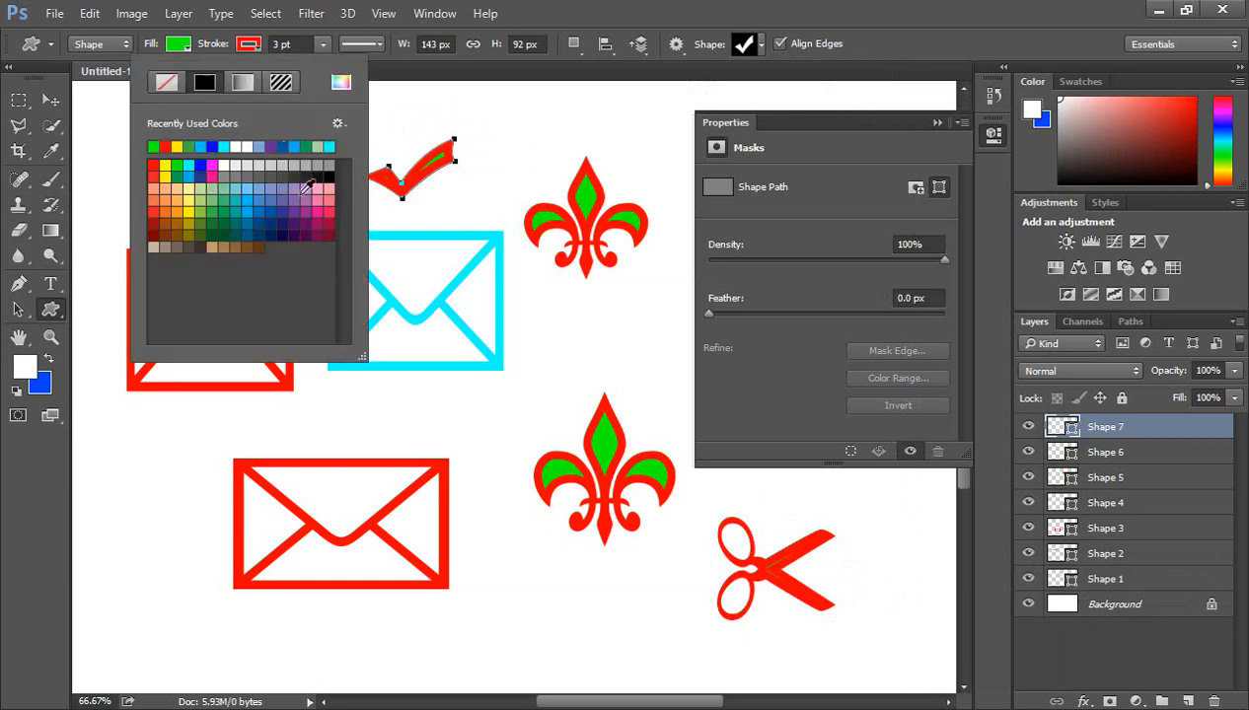
left_click(154, 146)
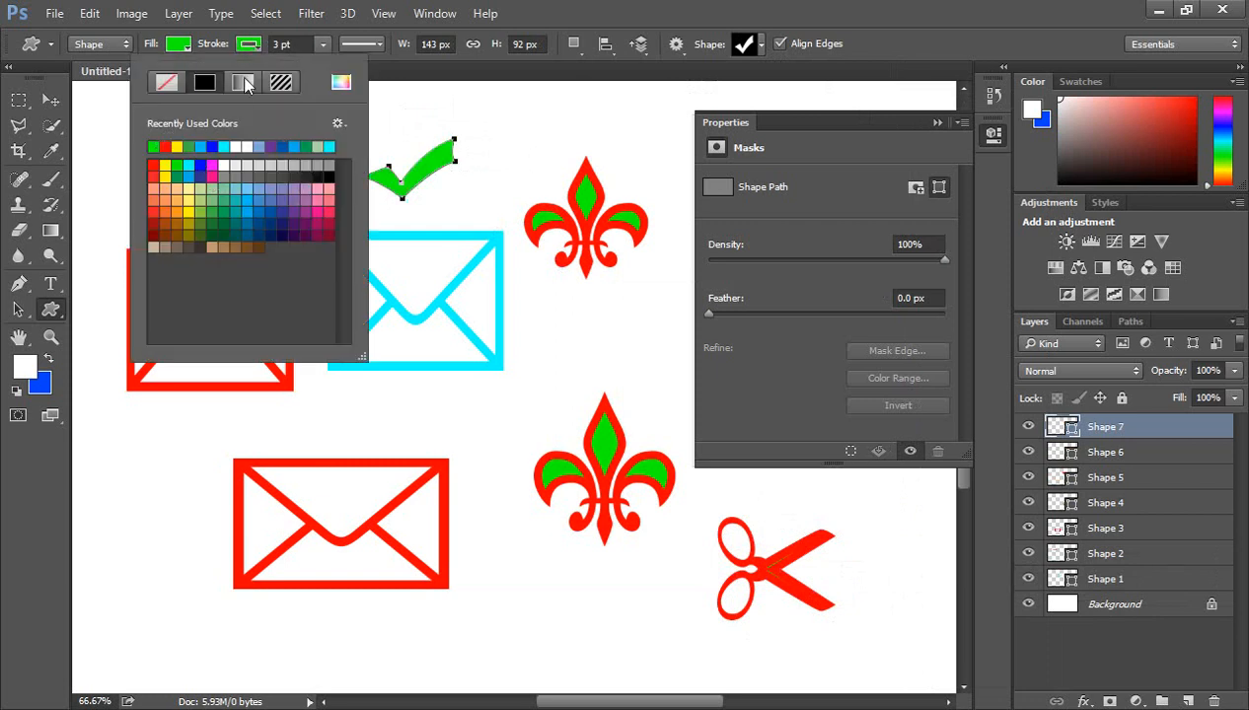
left_click(180, 44)
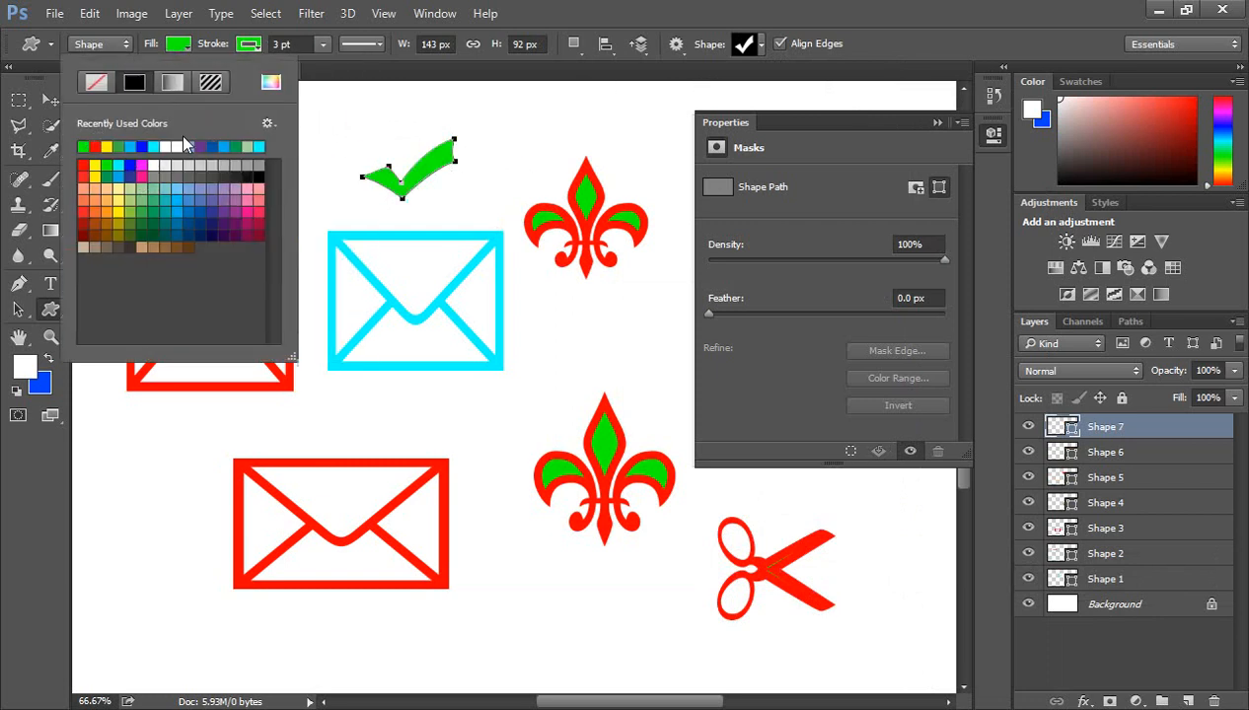
left_click(96, 84)
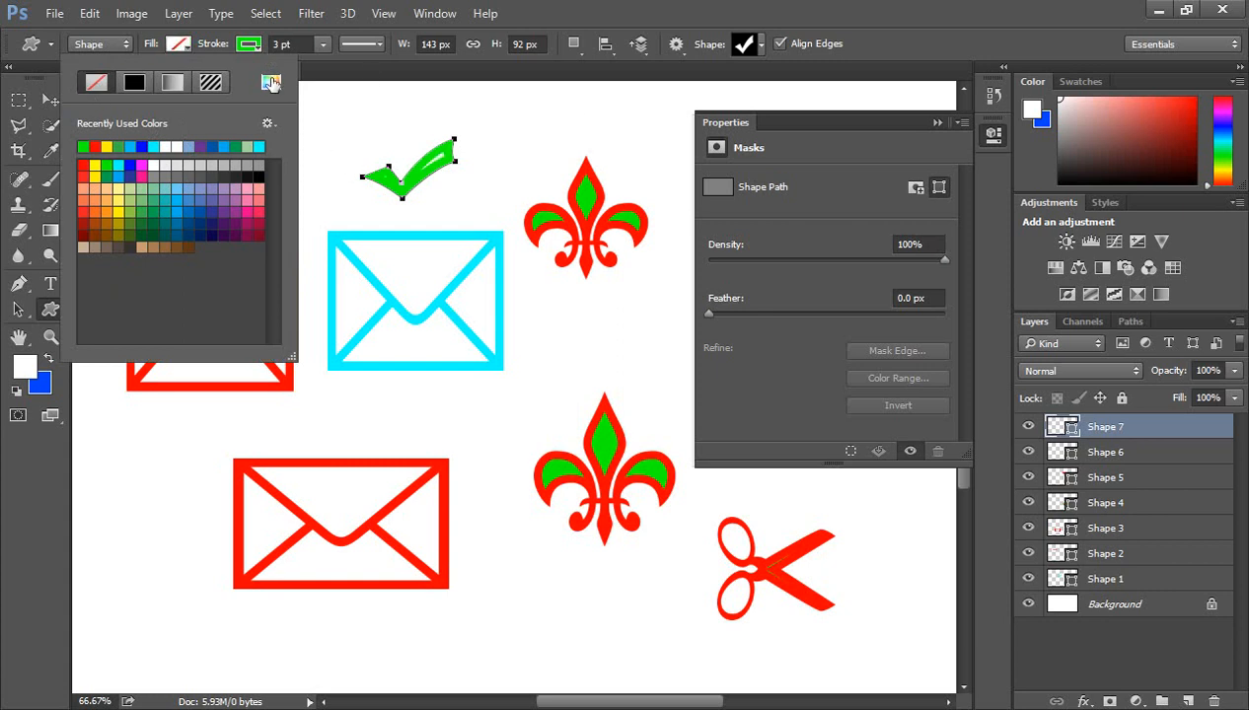
left_click(370, 76)
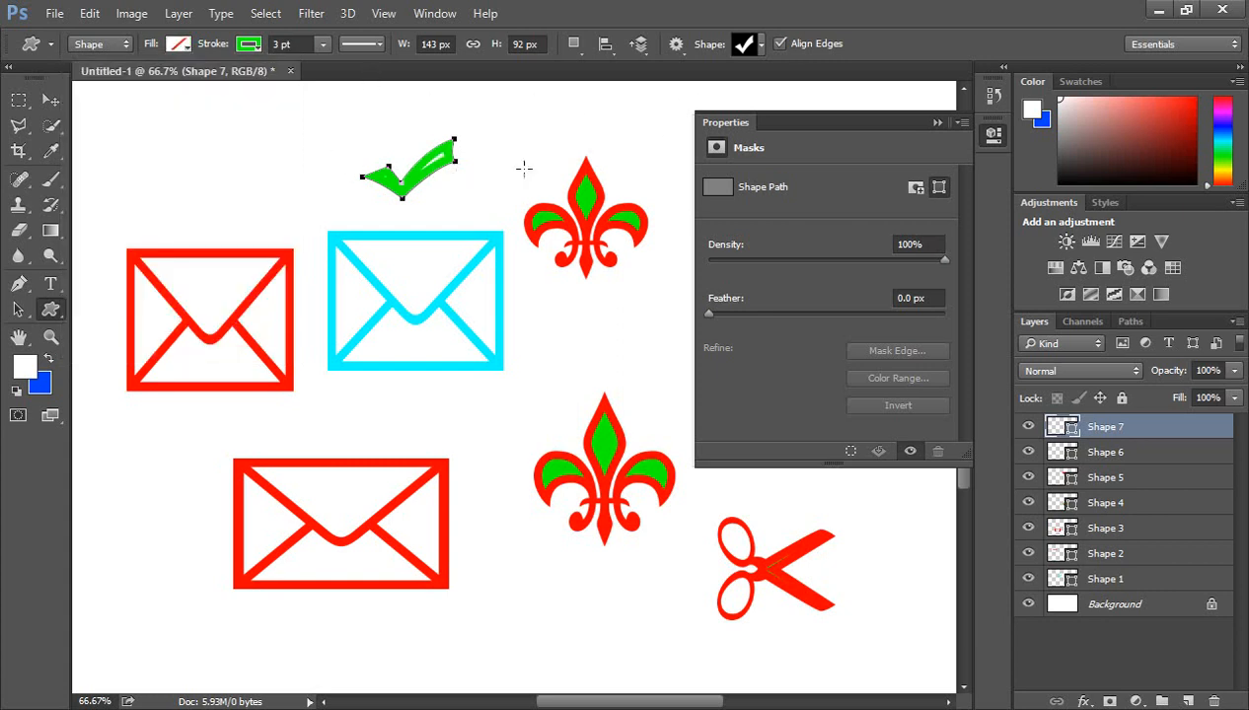
Draw a six-sided polygon about 218 by 249 px above the upper red envelope using the Polygon tool
right_click(52, 308)
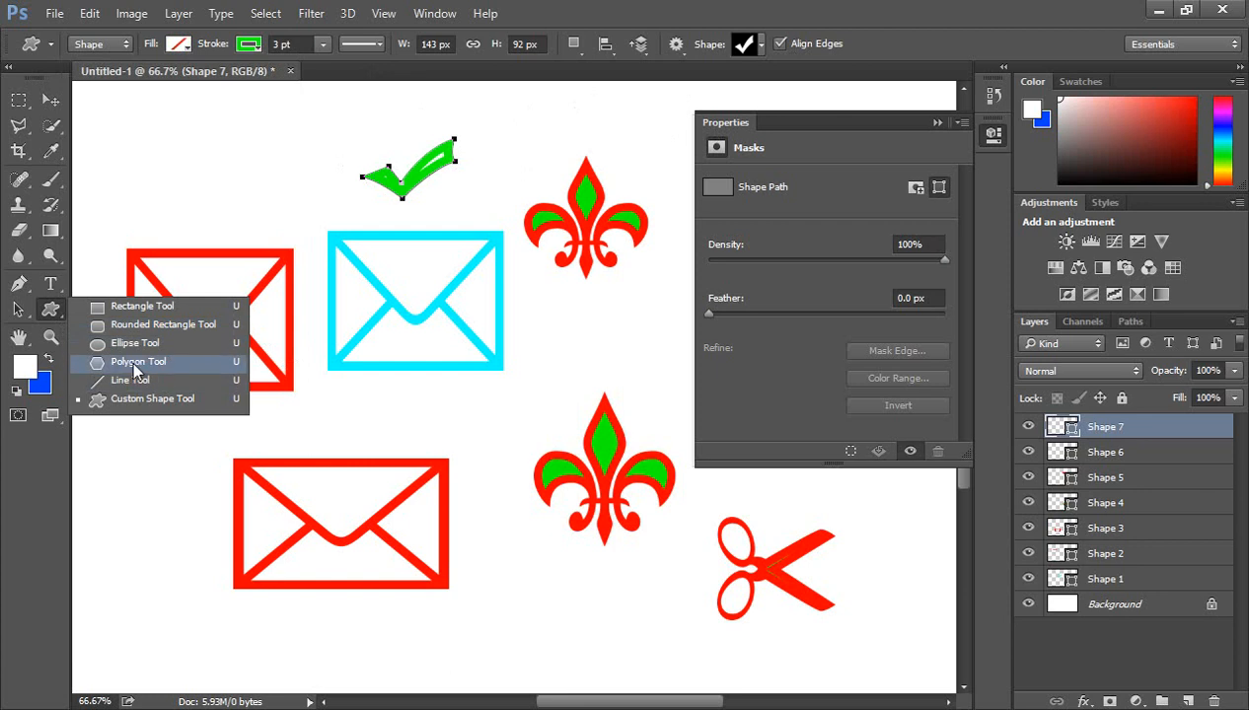
left_click(135, 363)
right_click(51, 309)
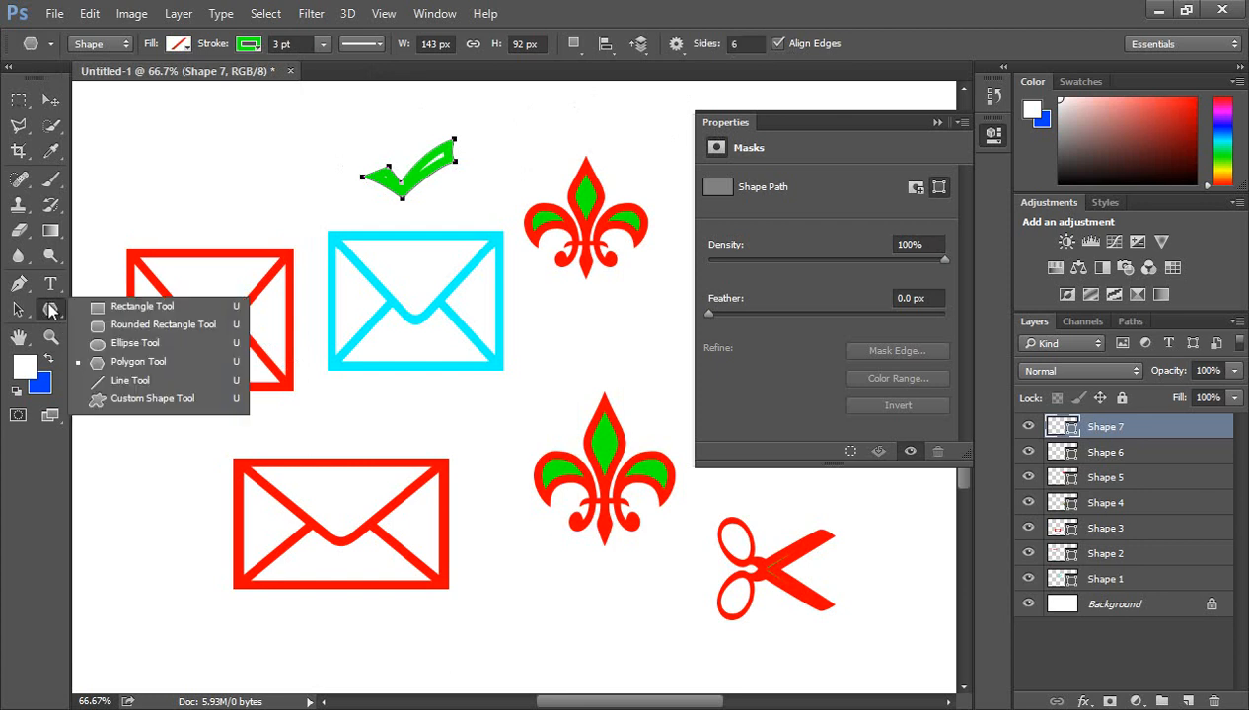
left_click(127, 358)
scroll(538, 365, "up", 3)
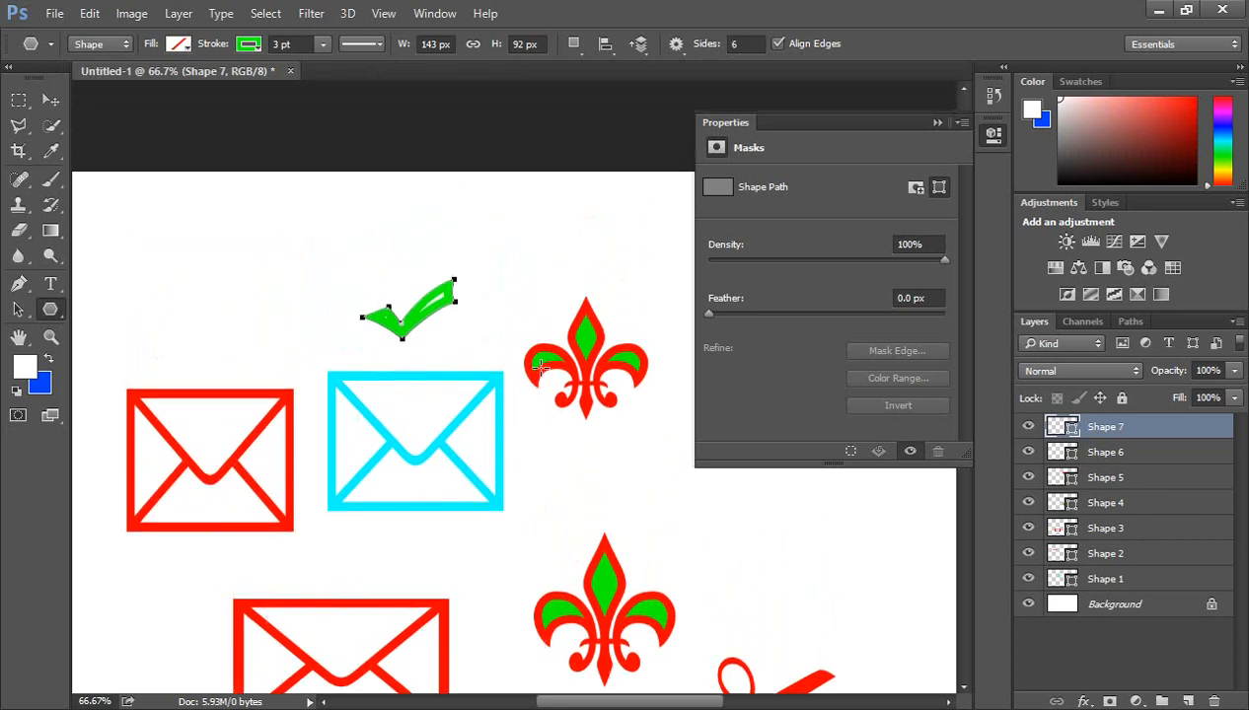
left_click_drag(234, 266, 301, 299)
Move the green hexagon across the canvas to the right of the upper fleur-de-lis
left_click(45, 101)
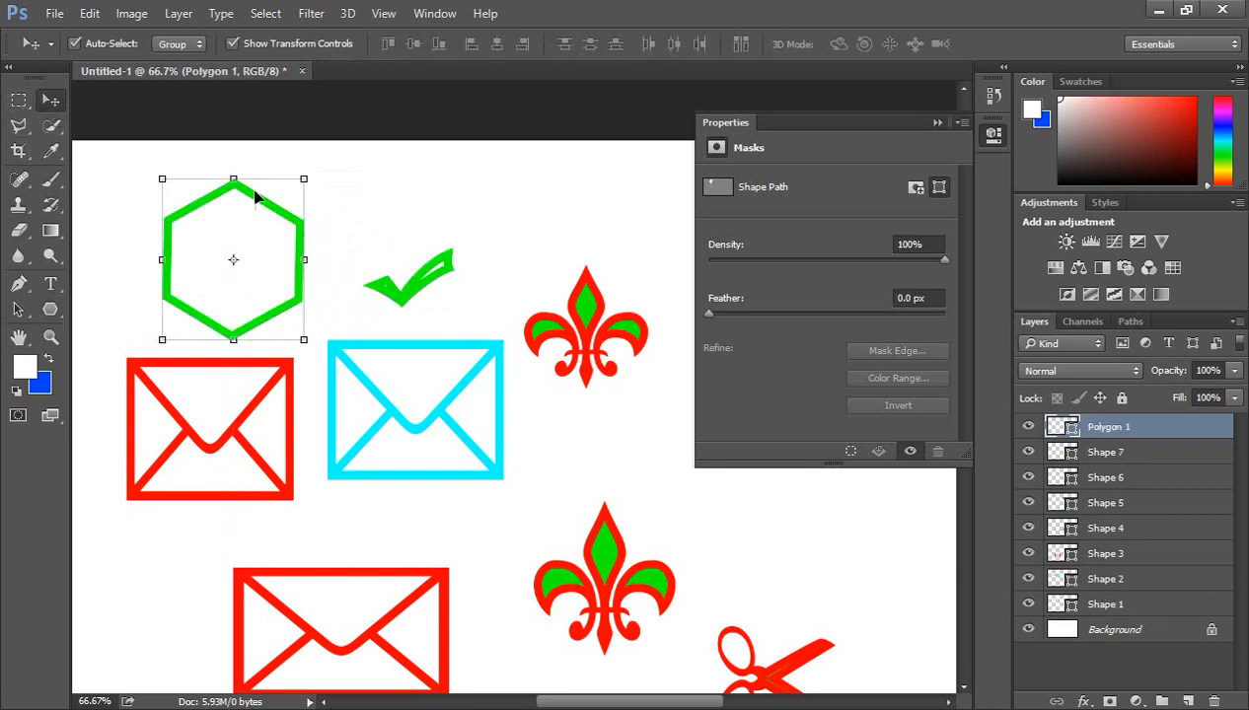
left_click_drag(254, 202, 278, 189)
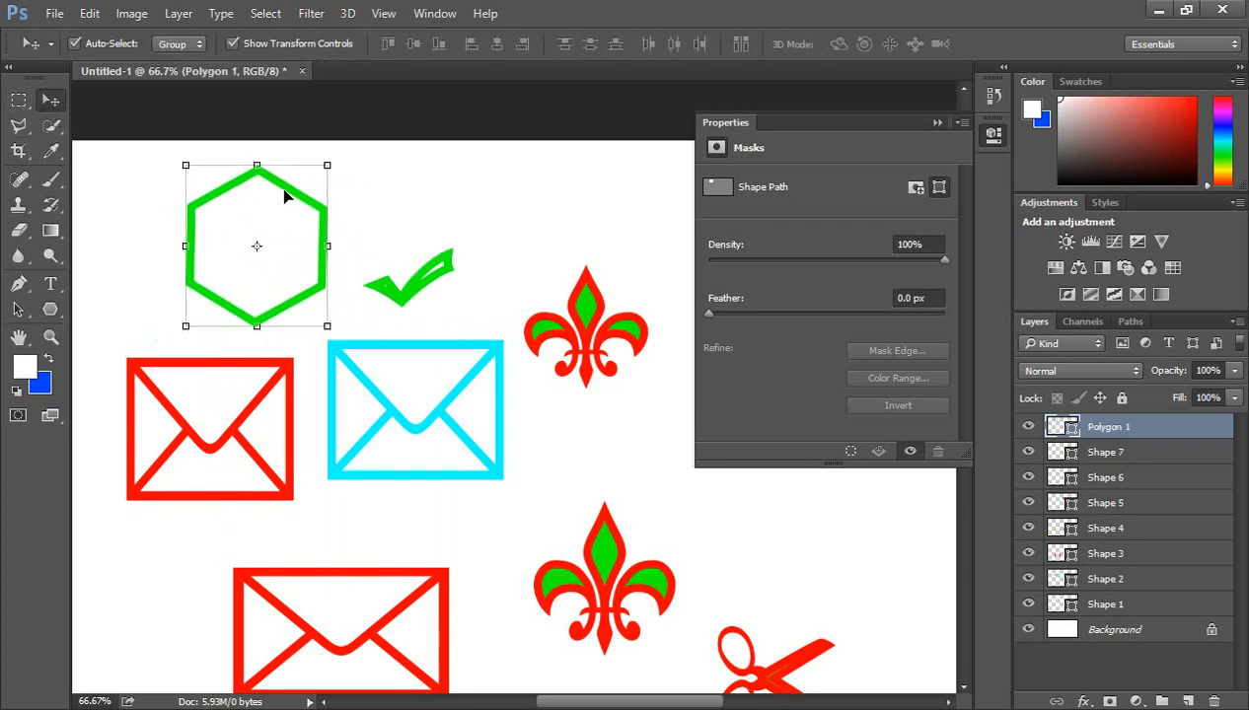
left_click(293, 203)
left_click(292, 196)
mouse_move(313, 209)
left_mouse_down()
mouse_move(362, 203)
mouse_move(380, 179)
mouse_move(318, 193)
left_mouse_up()
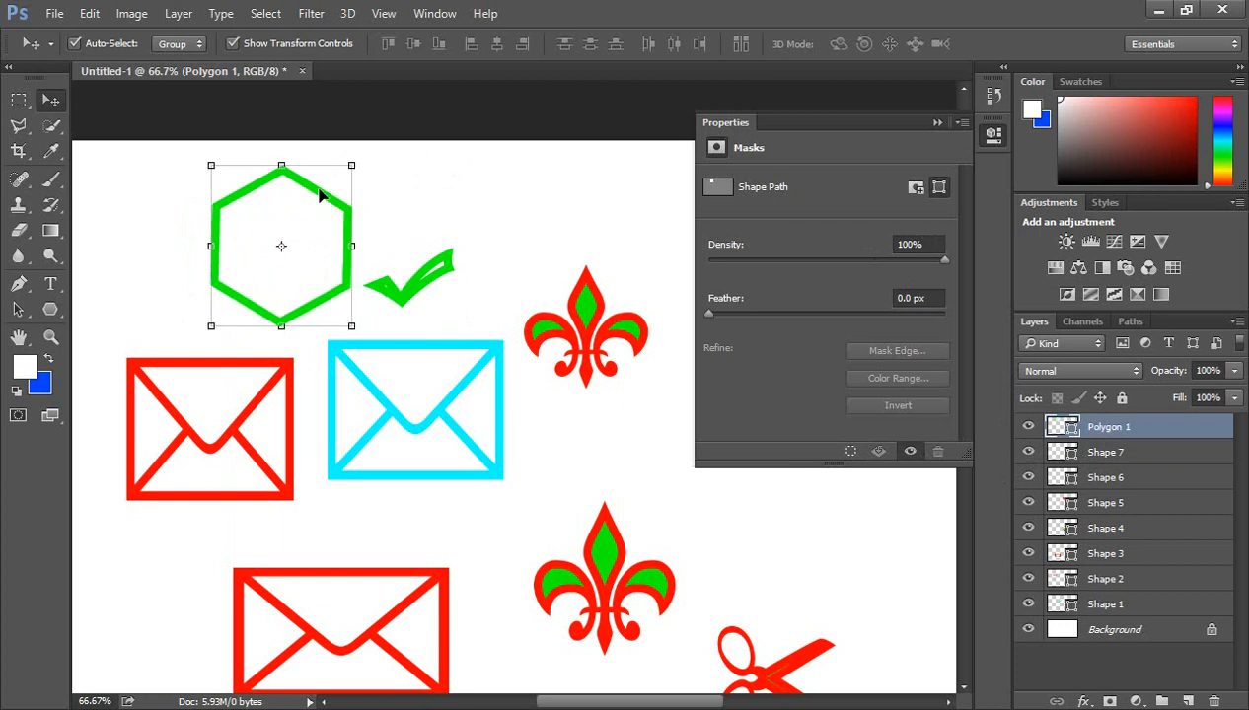
left_click(728, 126)
left_click_drag(344, 212, 840, 276)
Add a layer mask to the hexagon, run Color Range on it with Sampled Colors and fuzziness 40, and collapse the mask properties
left_click(992, 135)
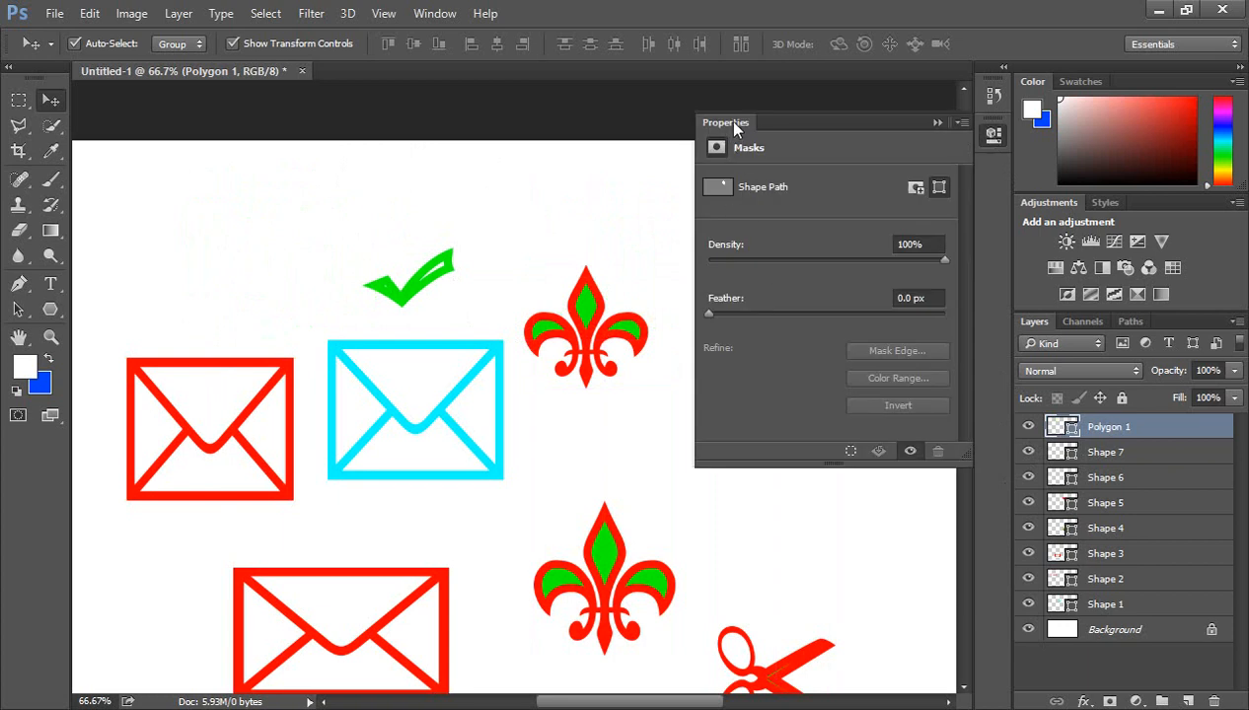
left_click(915, 187)
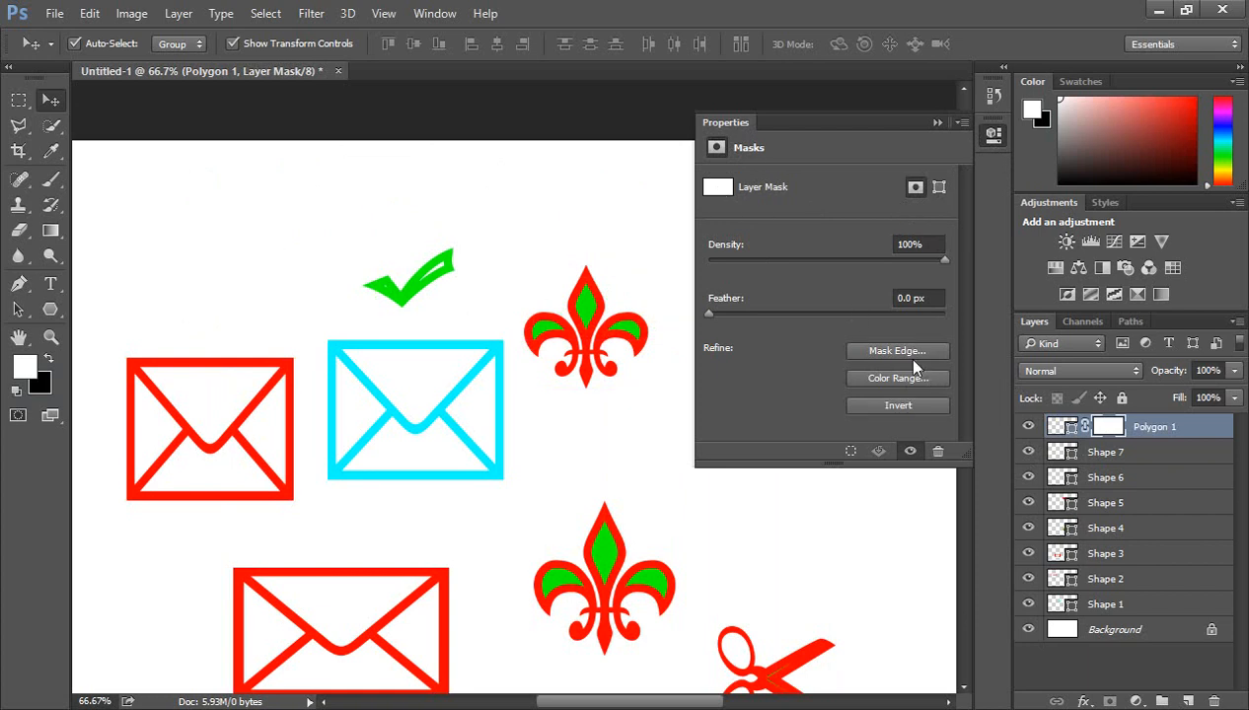
left_click(883, 381)
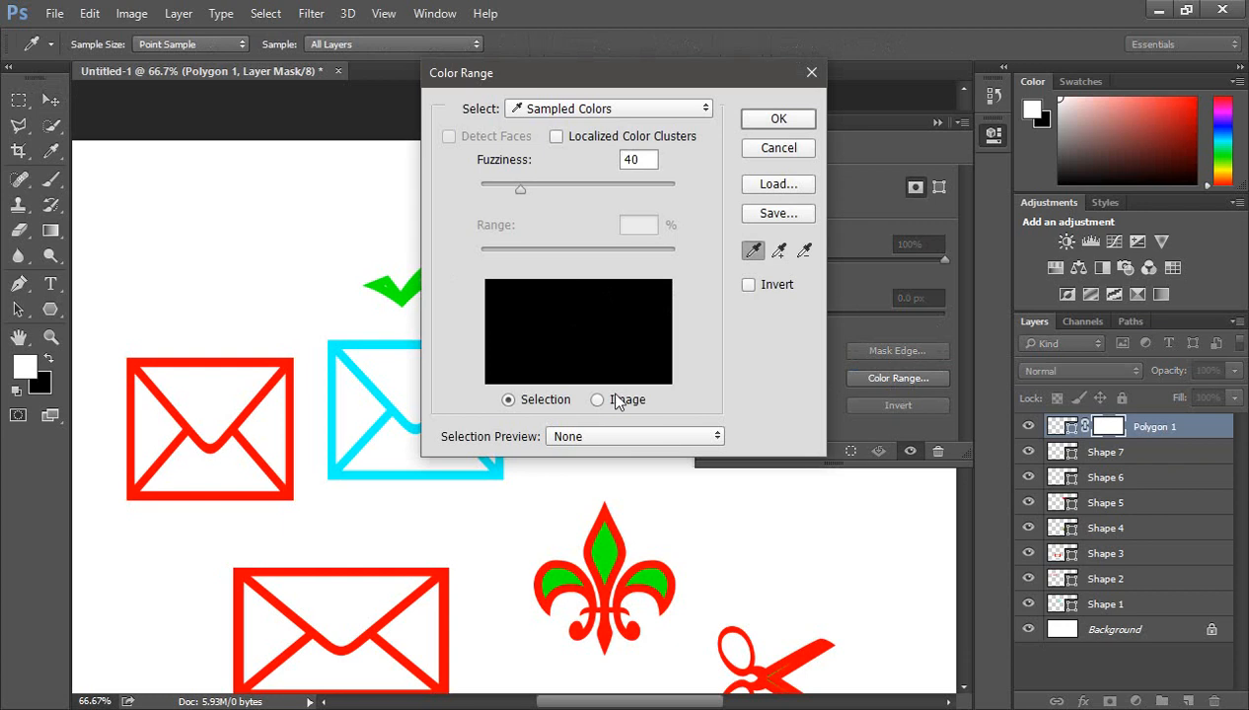
left_click(778, 120)
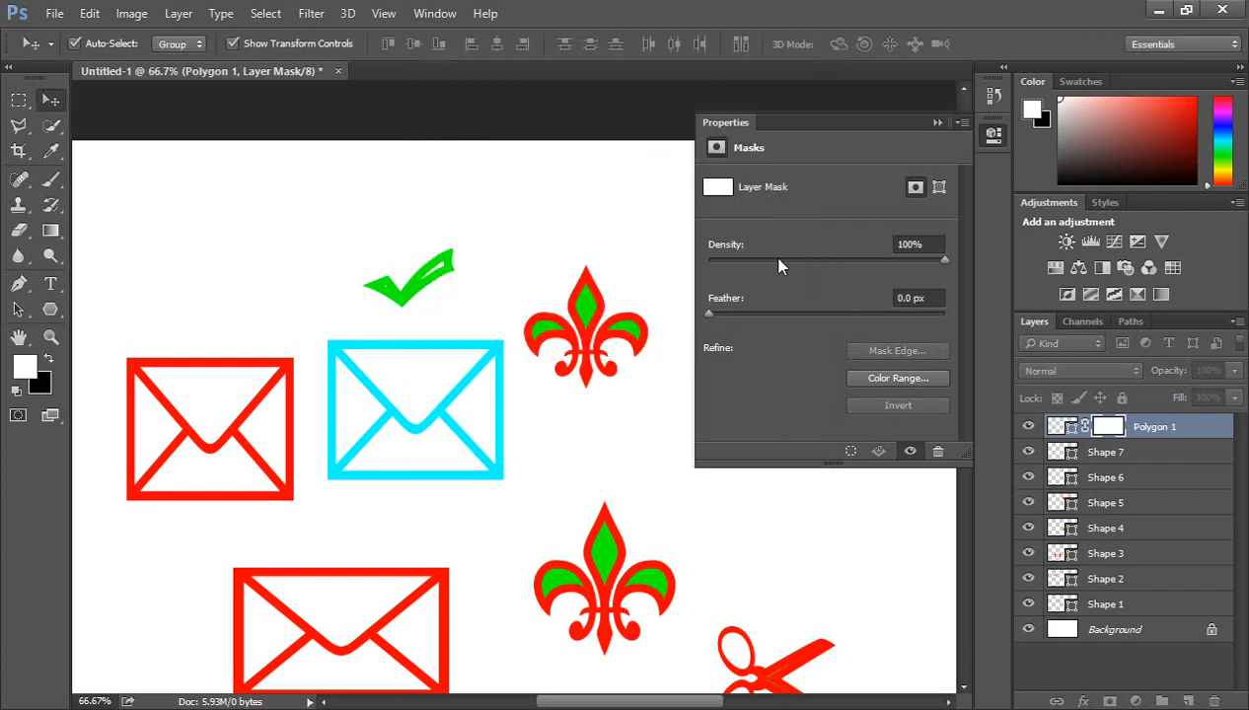
left_click(631, 282)
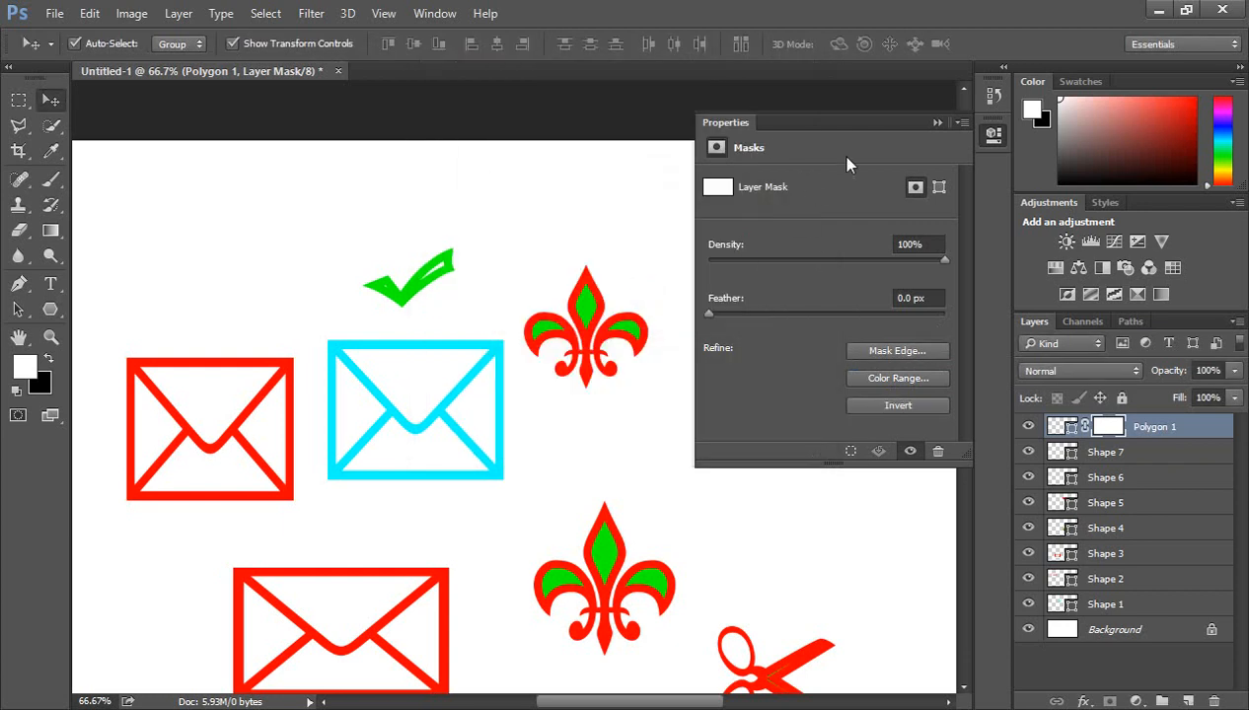
left_click(929, 122)
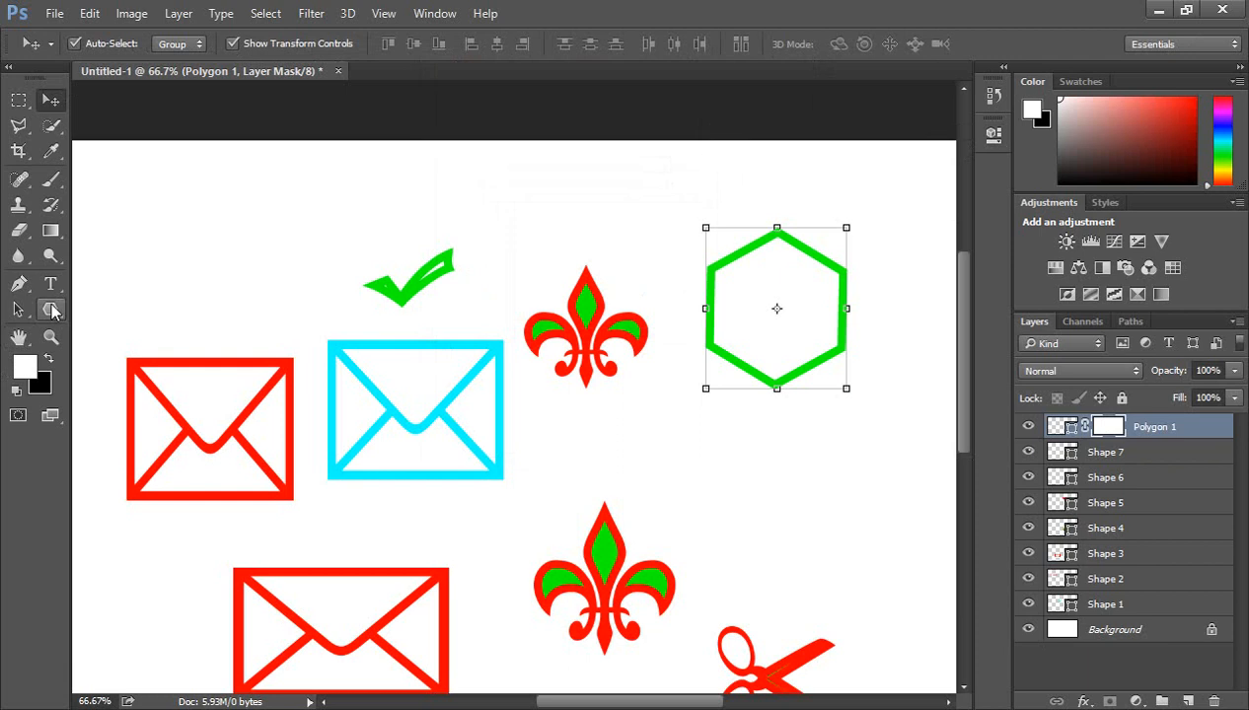
Show the available shape tools for choosing another one
left_click_drag(50, 309, 115, 304)
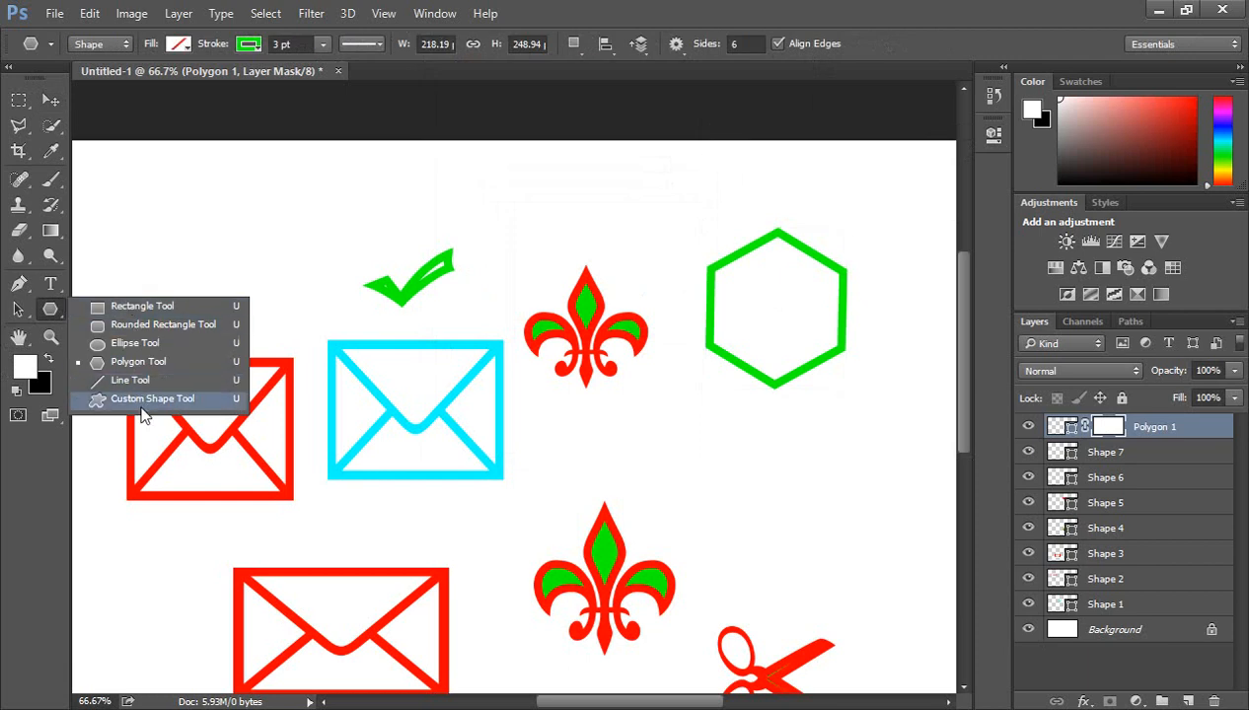